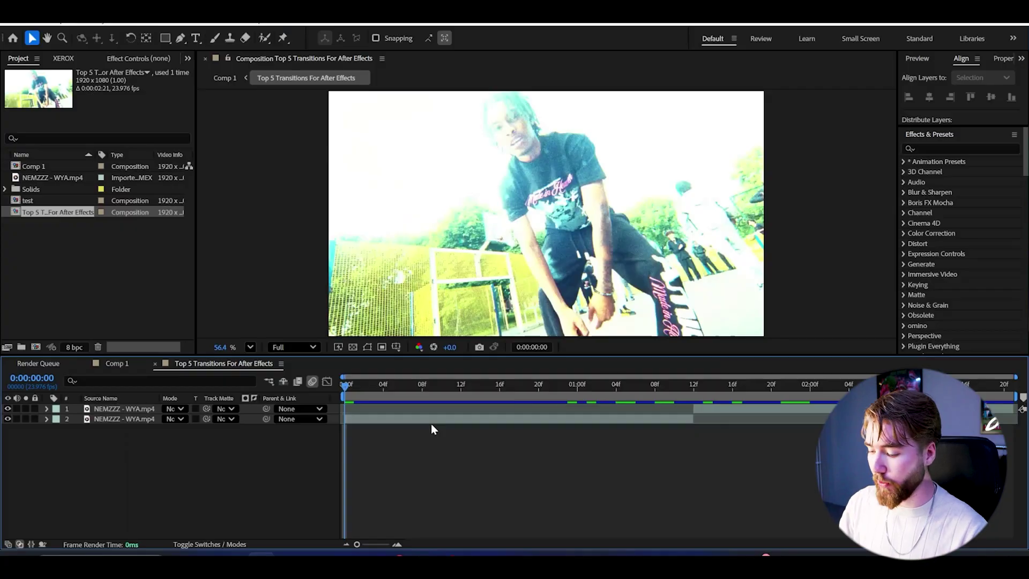
Step: Preview the two-clip composition and inspect the footage on both sides of the cut
{"action": "key", "text": "space"}
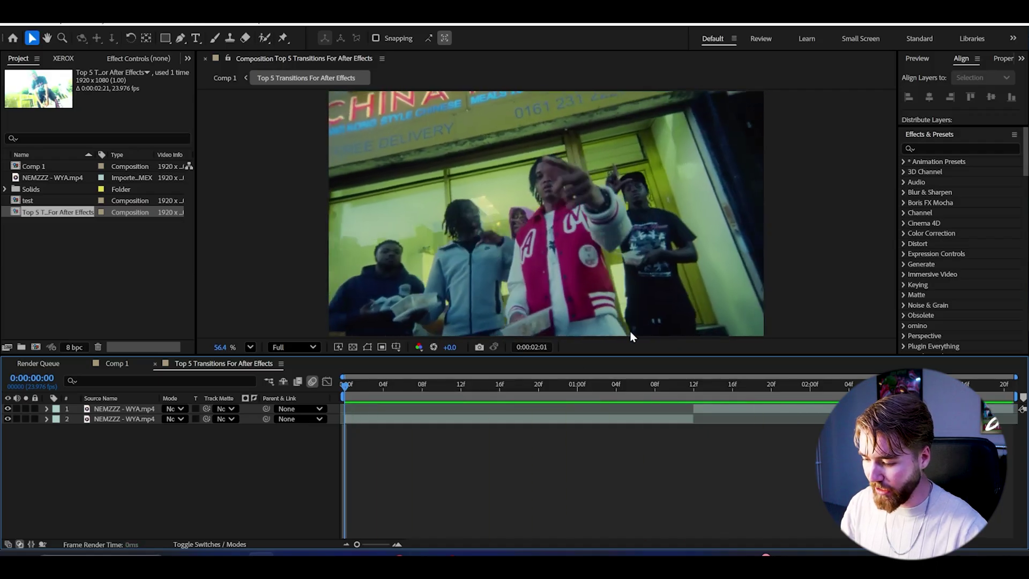
{"action": "left_click", "coordinate": [559, 384]}
{"action": "left_click_drag", "start_coordinate": [559, 390], "coordinate": [512, 427]}
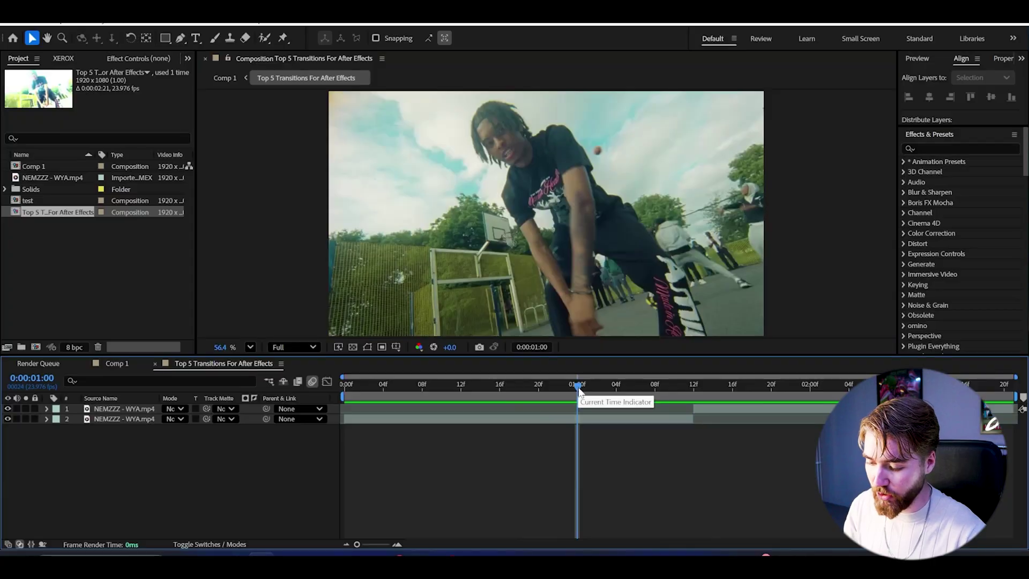
{"action": "left_click_drag", "start_coordinate": [579, 392], "coordinate": [722, 391]}
{"action": "key", "text": "space"}
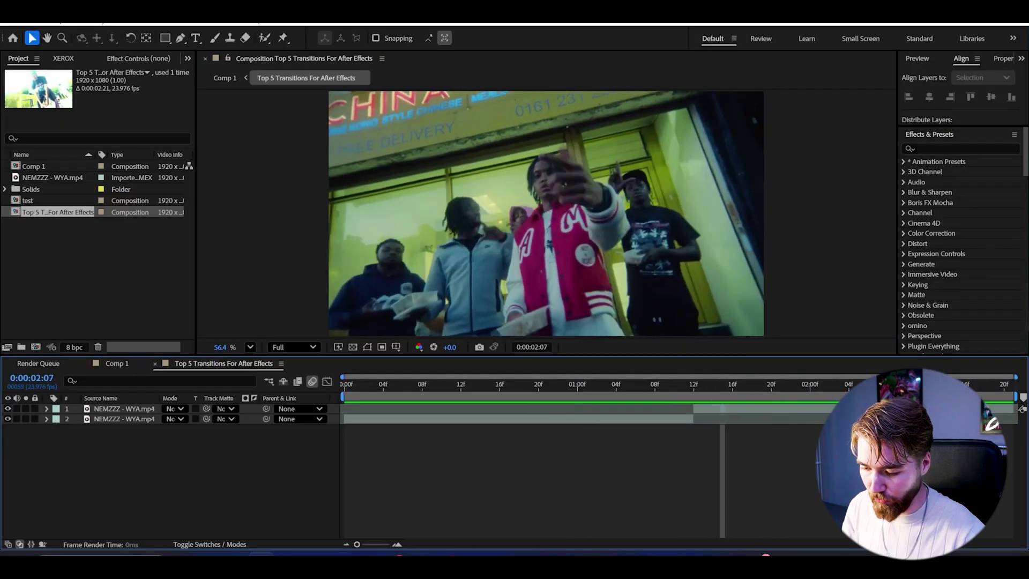
Step: Duplicate the upper clip once and trim the copy to span the cut from 0:00:01:00 to 0:00:02:00
{"action": "left_click", "coordinate": [804, 410]}
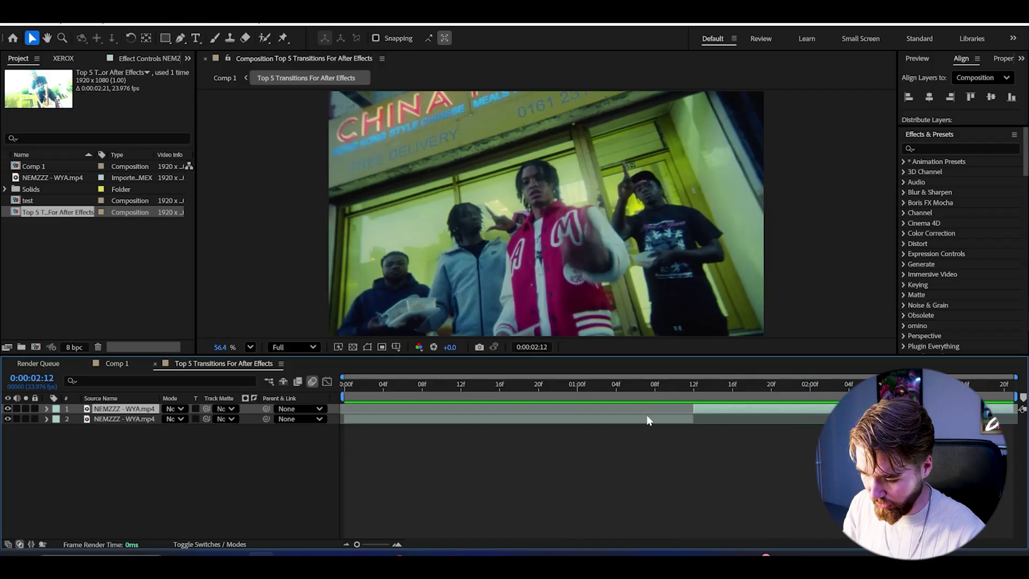
{"action": "key", "text": "ctrl+d"}
{"action": "key", "text": "ctrl+d"}
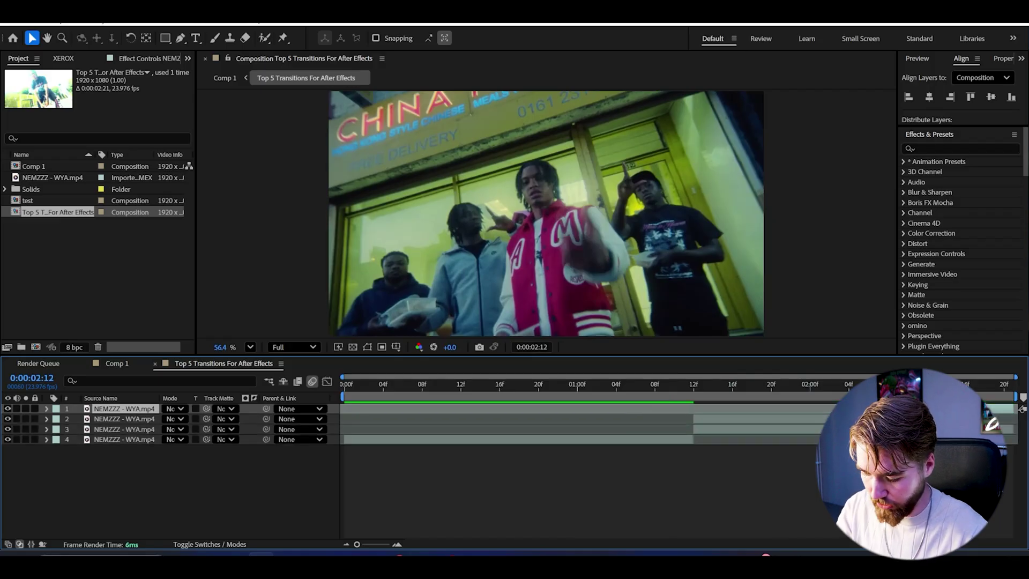
{"action": "key", "text": "Delete"}
{"action": "left_click", "coordinate": [719, 408]}
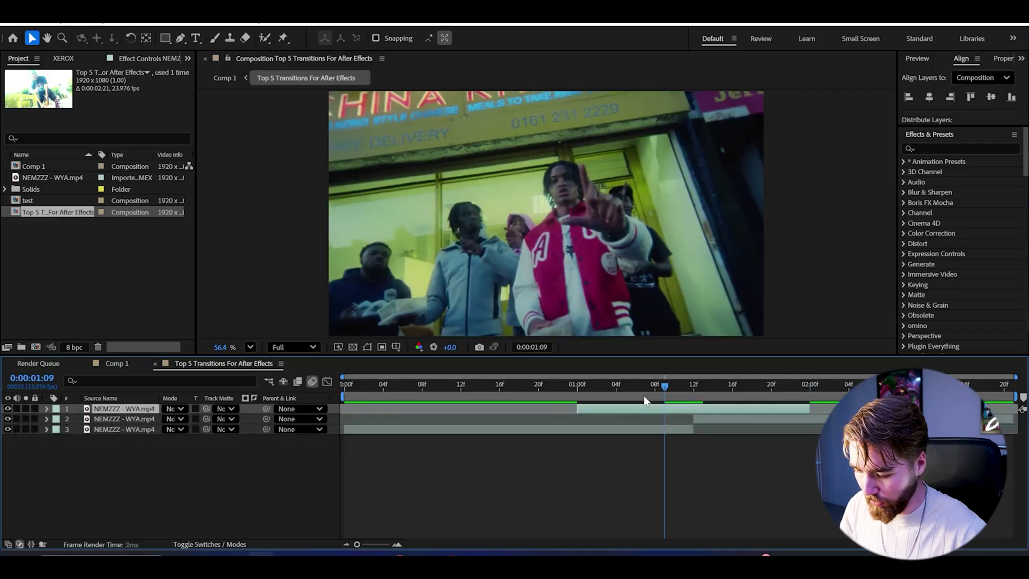
{"action": "left_click_drag", "start_coordinate": [645, 397], "coordinate": [692, 394]}
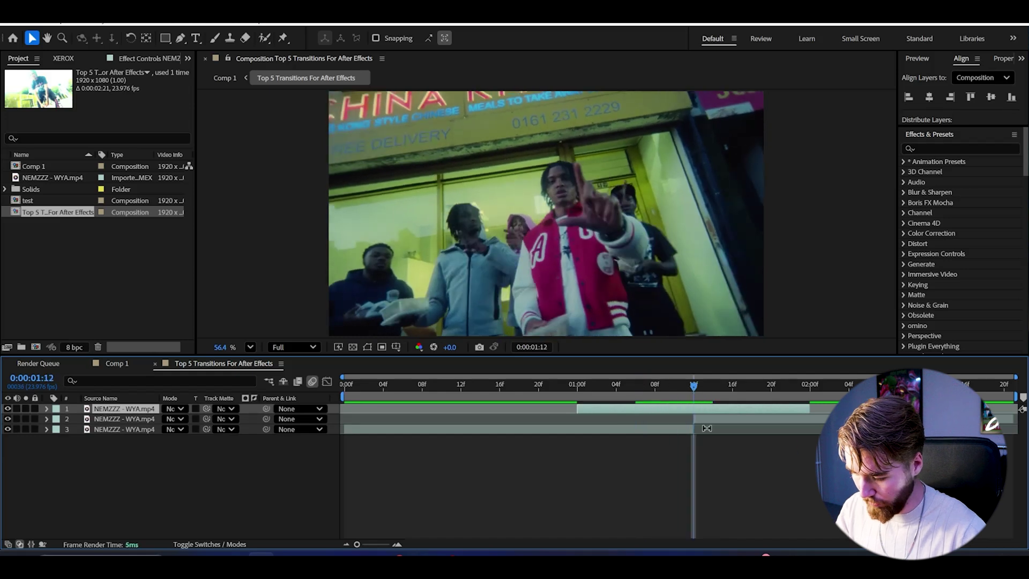
{"action": "left_click", "coordinate": [780, 464]}
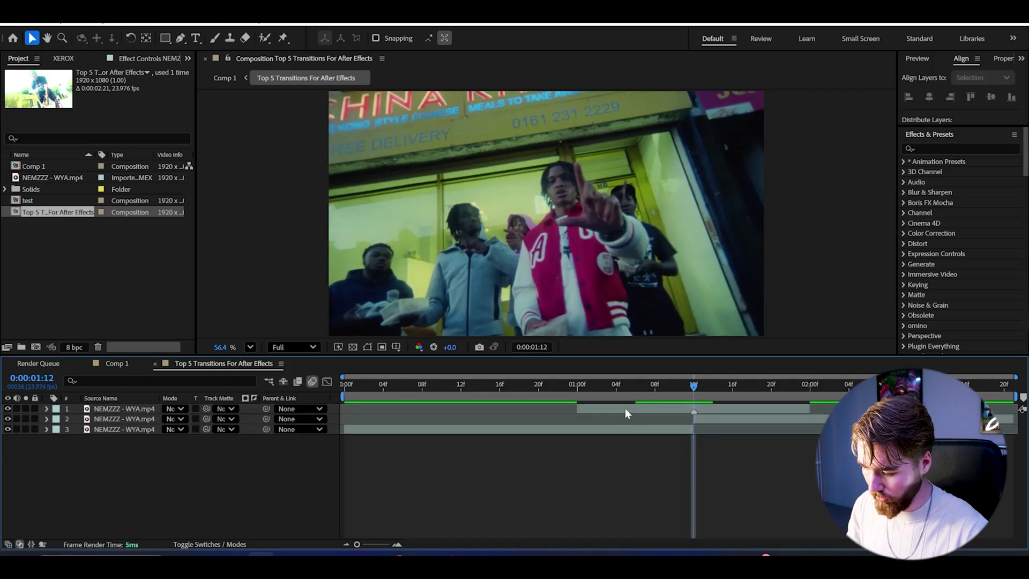
Step: Apply the S_RandomEdits effect to the trimmed top clip and set its Edit Frame Length to 1
{"action": "left_click", "coordinate": [683, 410]}
{"action": "key", "text": "ctrl+space"}
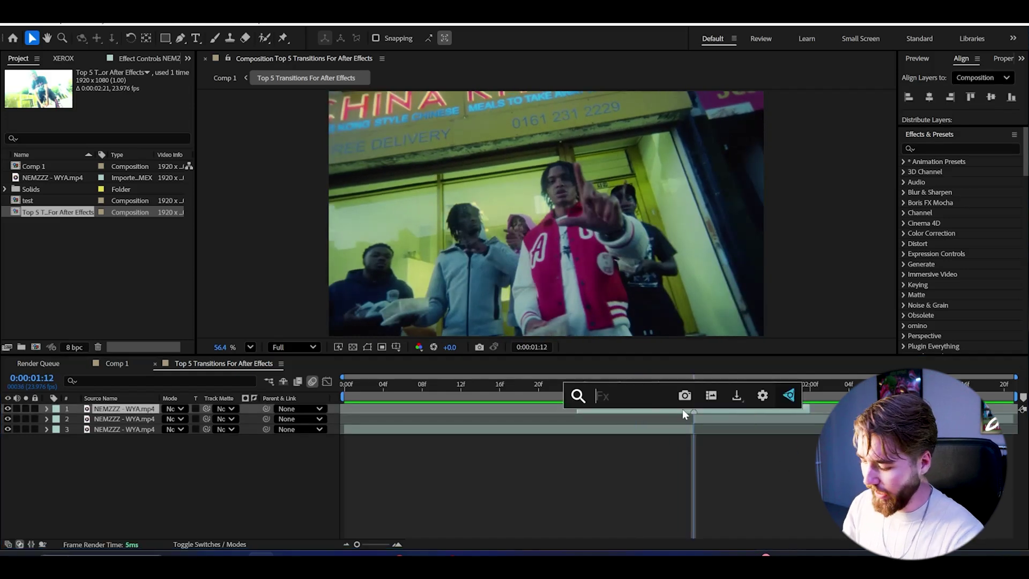
{"action": "type", "text": "random"}
{"action": "key", "text": "Return"}
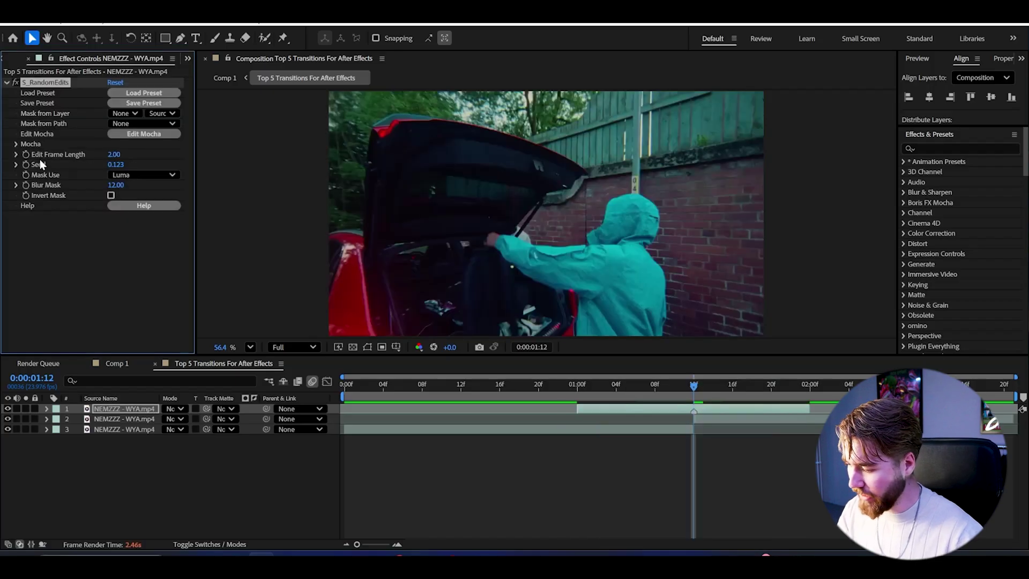
{"action": "left_click", "coordinate": [113, 155]}
{"action": "type", "text": "1"}
{"action": "key", "text": "Return"}
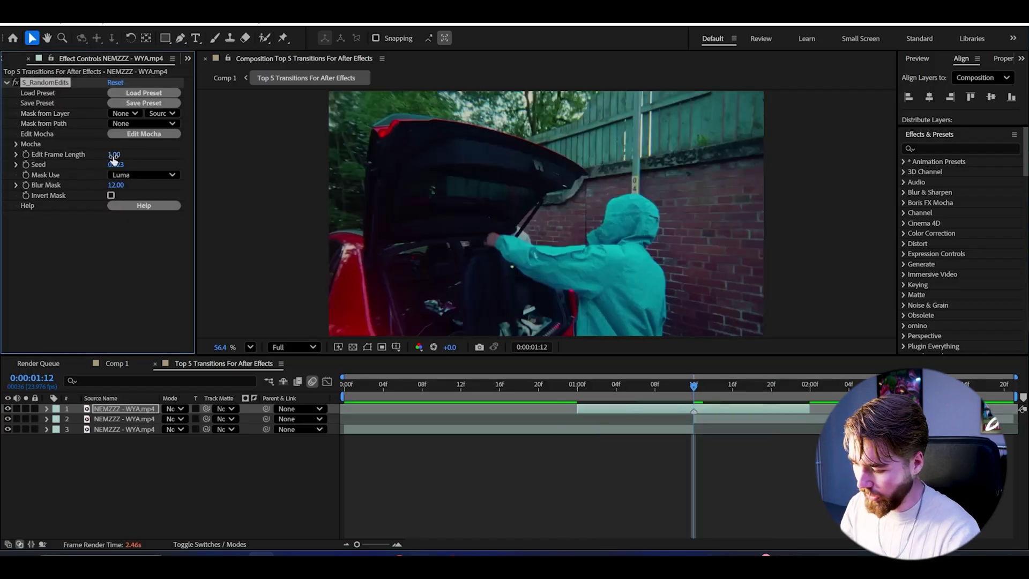
Step: Preview the random frames effect from the start of the trimmed clip
{"action": "left_click_drag", "start_coordinate": [612, 388], "coordinate": [581, 390]}
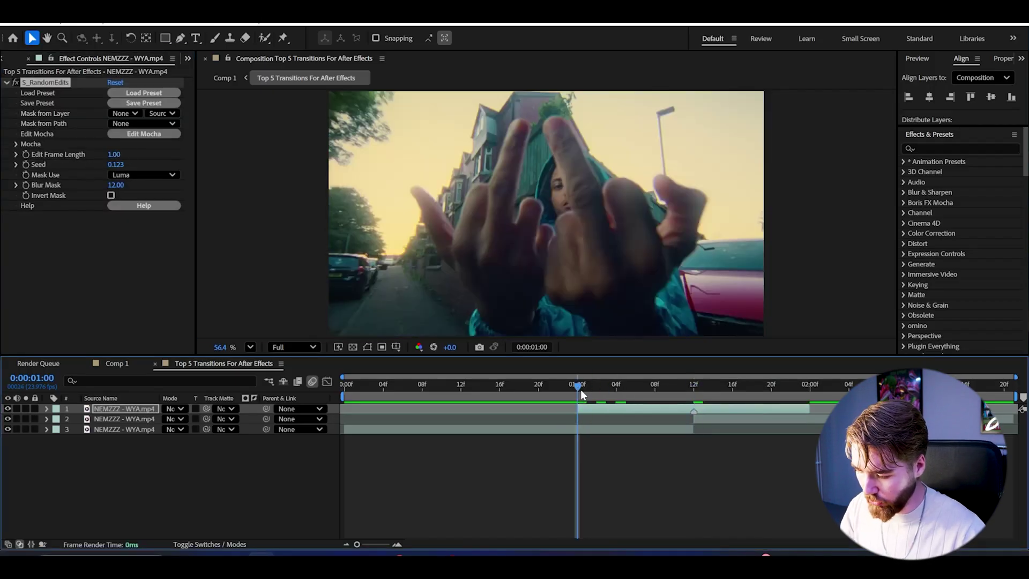
{"action": "key", "text": "space"}
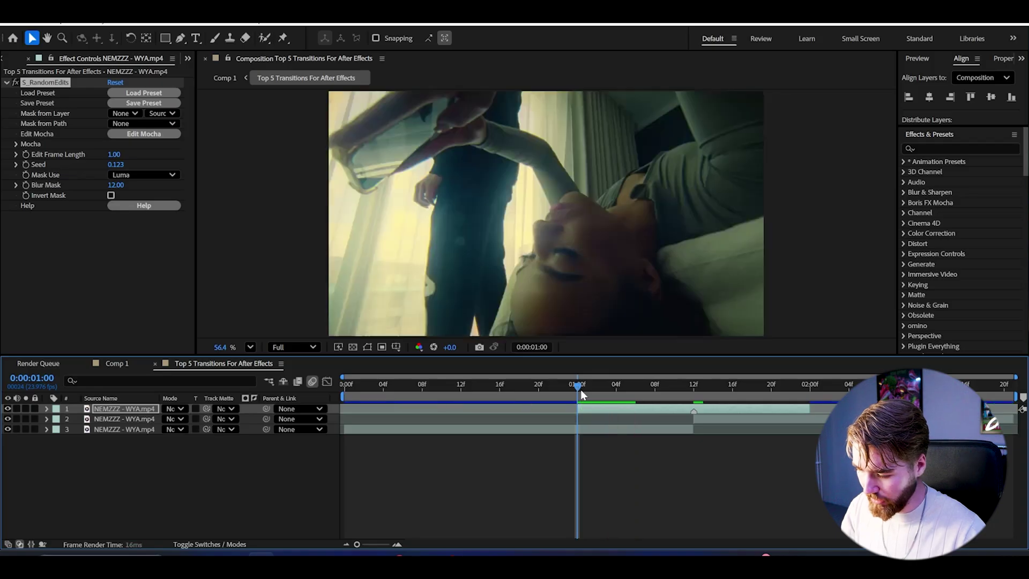
{"action": "key", "text": "space"}
{"action": "left_click", "coordinate": [586, 395]}
{"action": "key", "text": "space"}
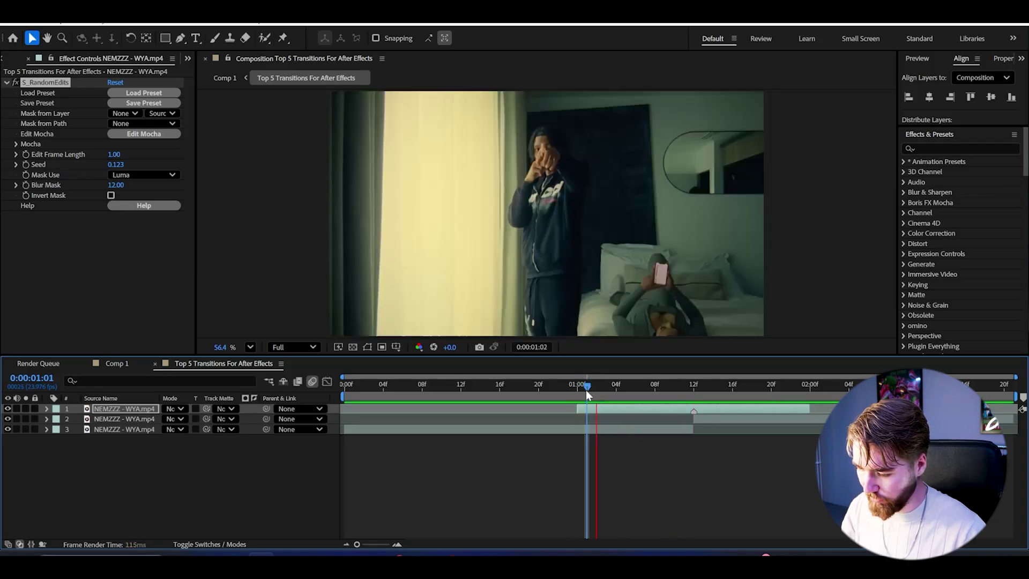
{"action": "key", "text": "space"}
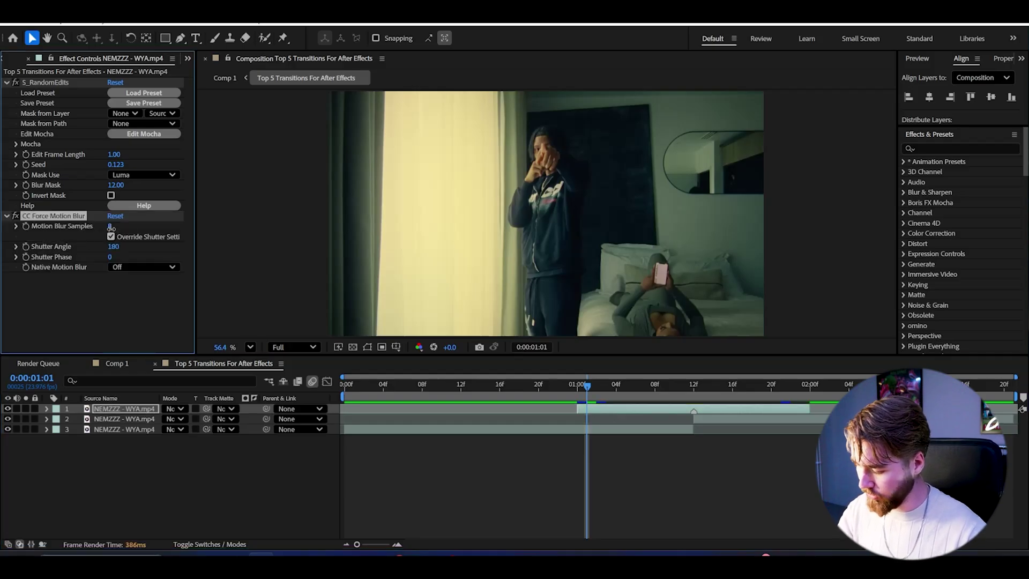
Step: Add CC Force Motion Blur to the top clip with 30 Motion Blur Samples and a Shutter Angle of 500
{"action": "type", "text": "30"}
{"action": "key", "text": "Return"}
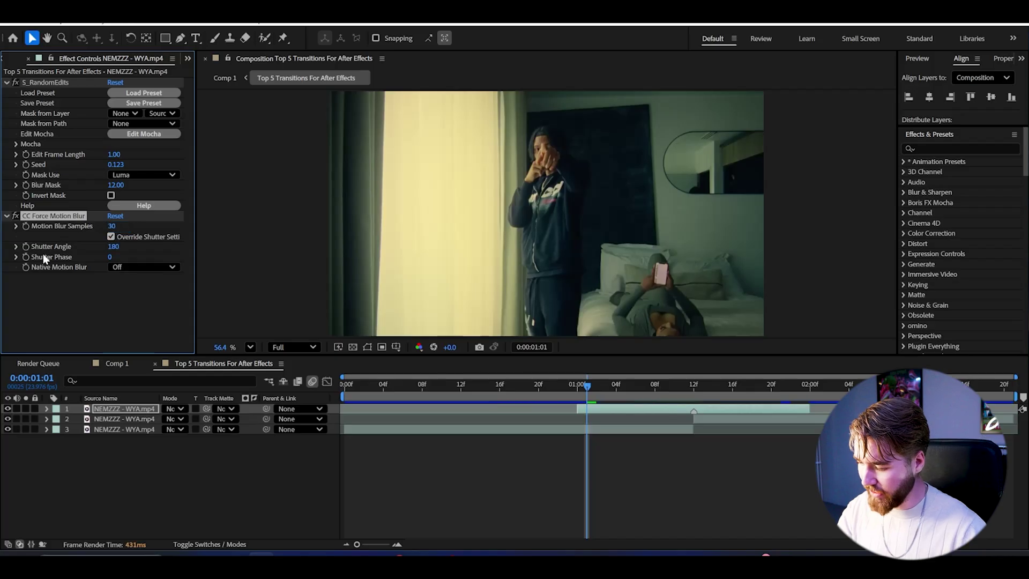
{"action": "left_click", "coordinate": [112, 252]}
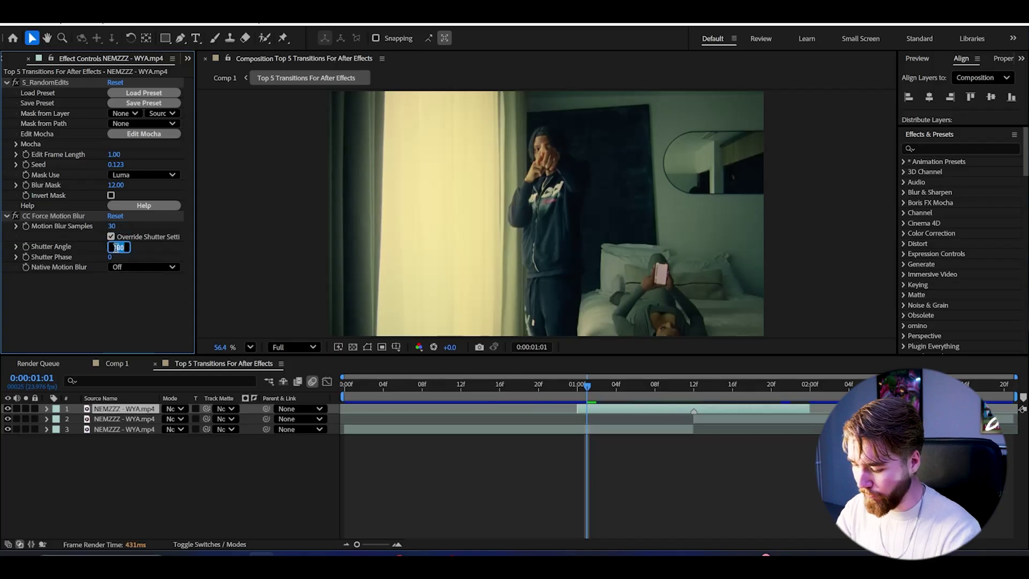
{"action": "type", "text": "500"}
{"action": "key", "text": "Return"}
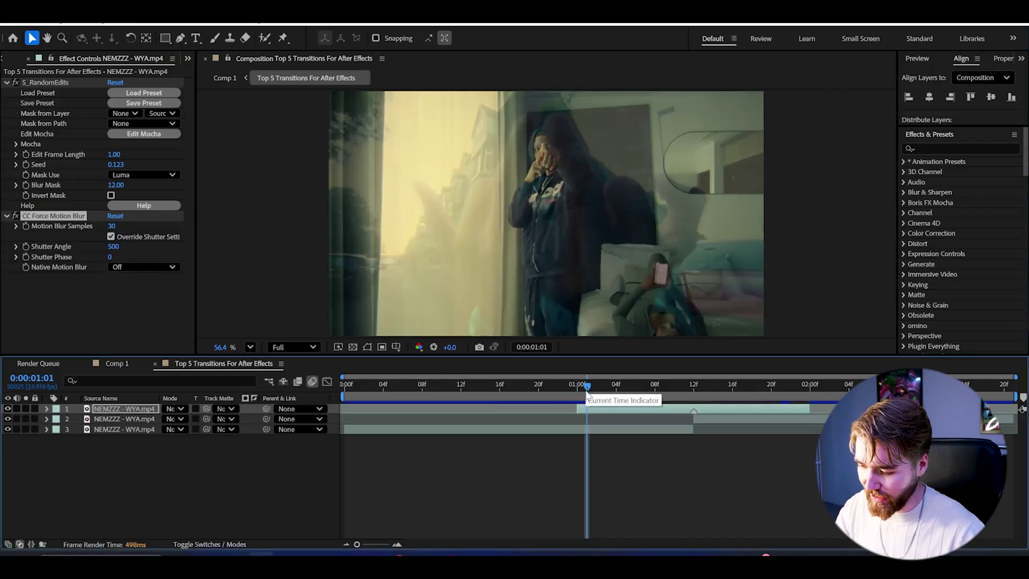
{"action": "left_click_drag", "start_coordinate": [587, 395], "coordinate": [592, 390]}
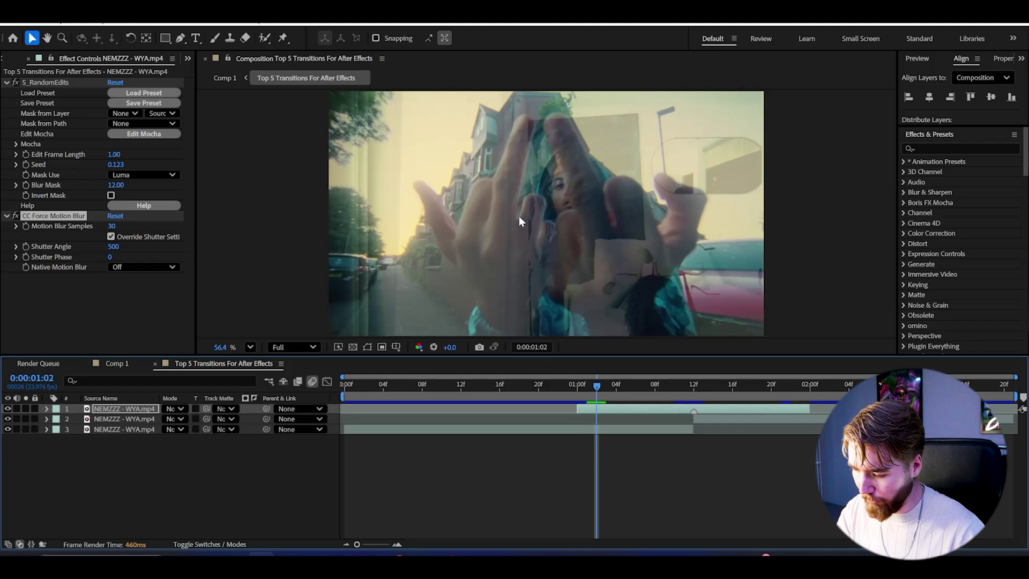
Step: Set the motion blur's Shutter Phase to 200 with Native Motion Blur on, and preview the transition
{"action": "left_click", "coordinate": [111, 258]}
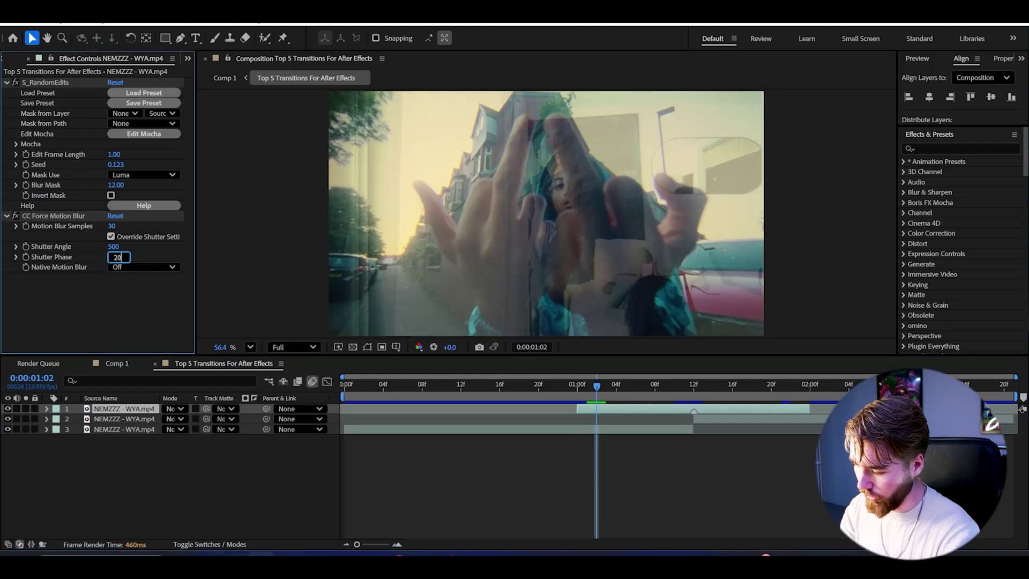
{"action": "key", "text": "Return"}
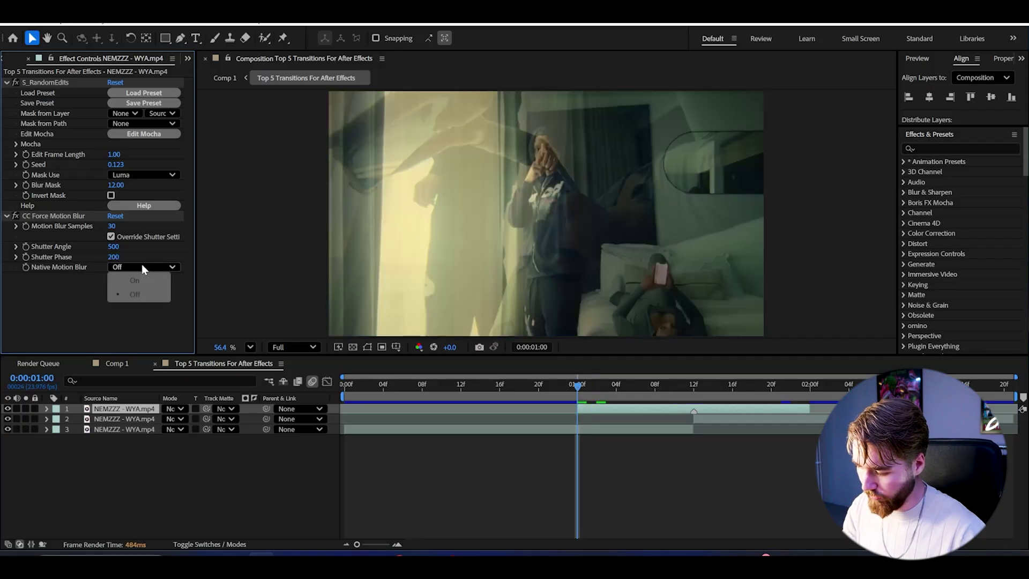
{"action": "left_click", "coordinate": [134, 280]}
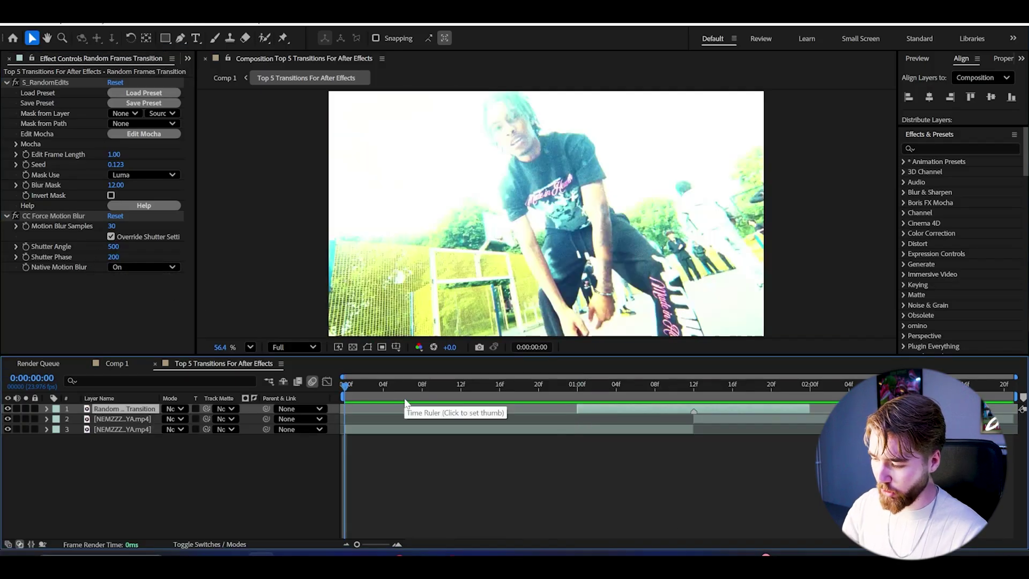
{"action": "key", "text": "space"}
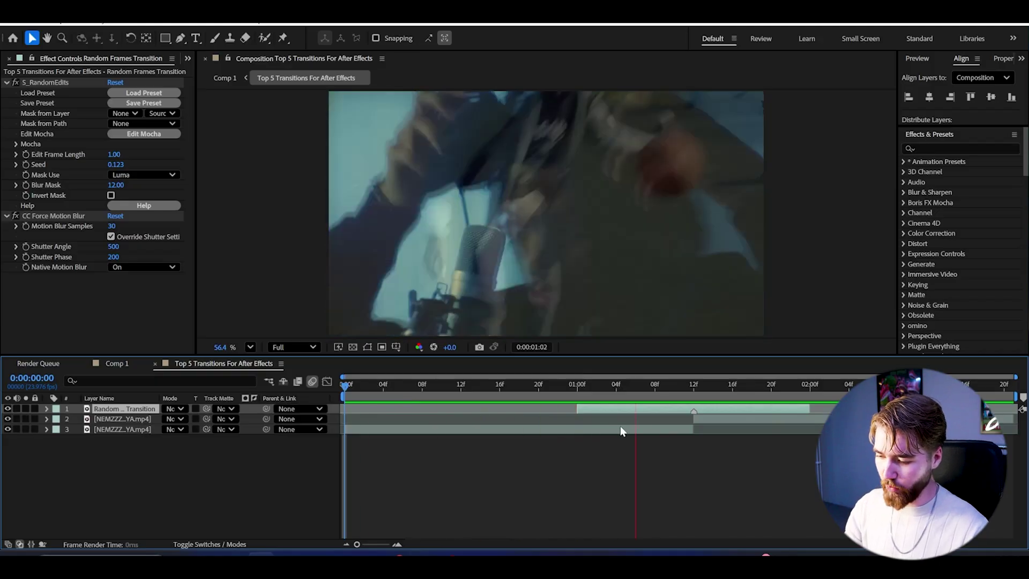
{"action": "left_click", "coordinate": [602, 385]}
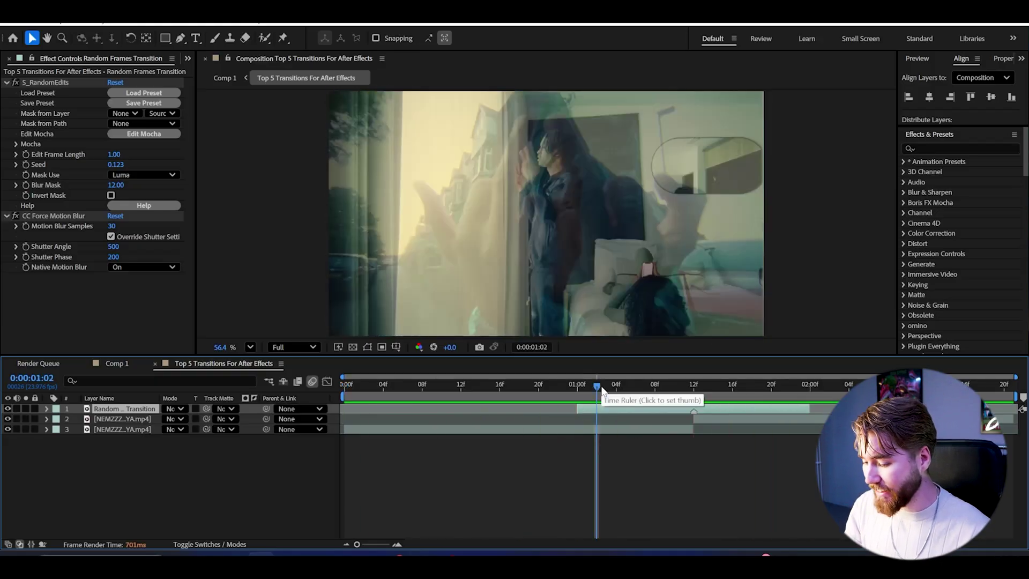
Step: Add Brightness & Contrast to the Random Frames Transition layer and keyframe Brightness at 150 at 0:00:01:00
{"action": "left_click", "coordinate": [578, 386]}
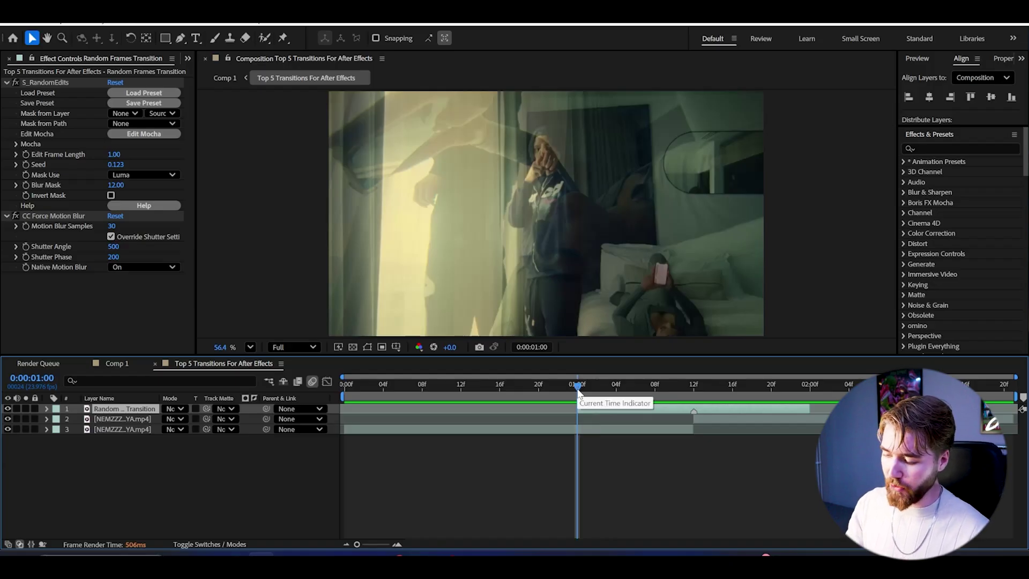
{"action": "key", "text": "ctrl+space"}
{"action": "type", "text": "bri"}
{"action": "key", "text": "Return"}
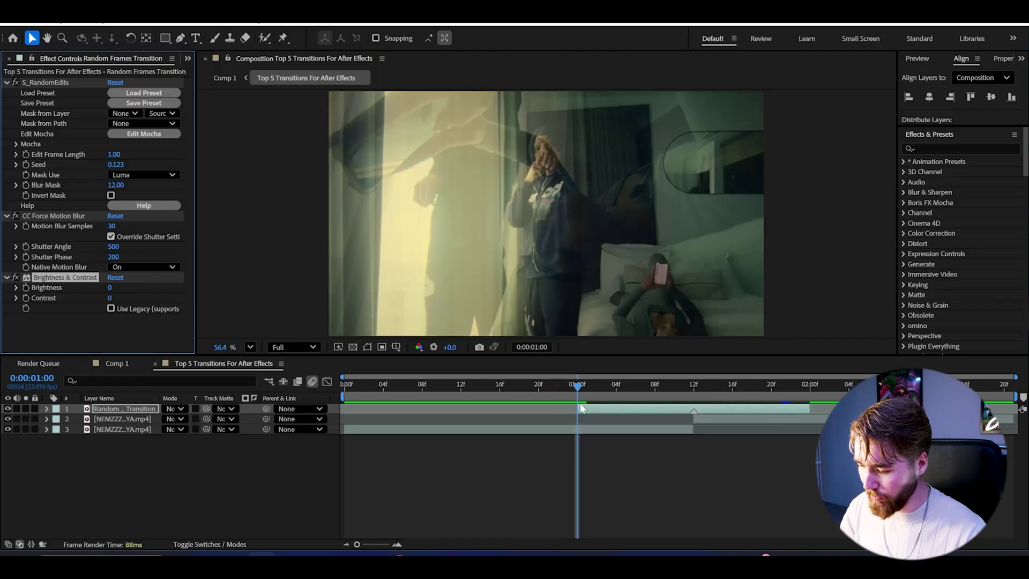
{"action": "left_click_drag", "start_coordinate": [184, 291], "coordinate": [189, 291]}
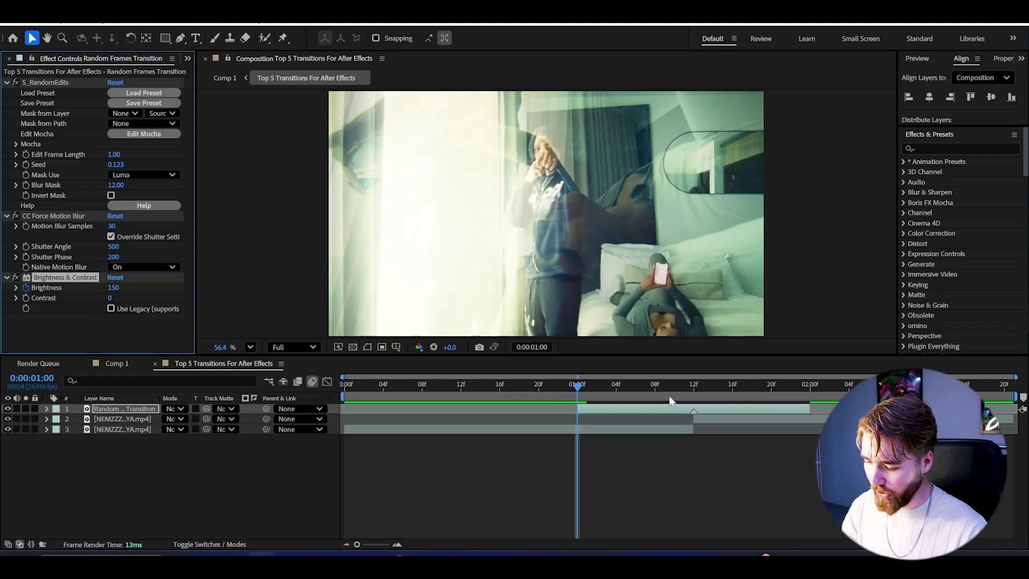
Step: Keyframe Brightness at -50 at 0:00:01:12 over the cut and at 150 at 0:00:02:00
{"action": "left_click_drag", "start_coordinate": [622, 387], "coordinate": [694, 387]}
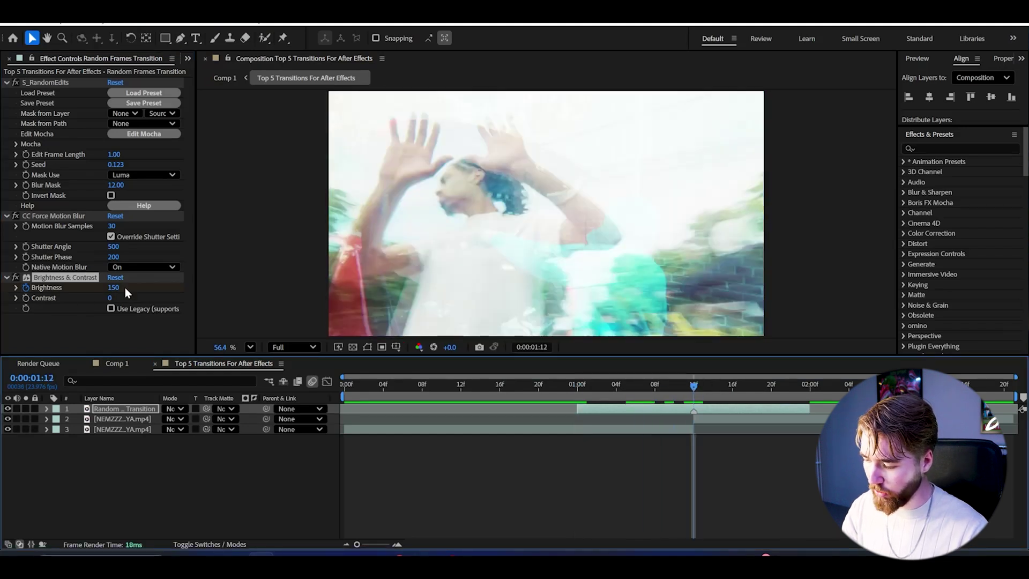
{"action": "left_click", "coordinate": [119, 288]}
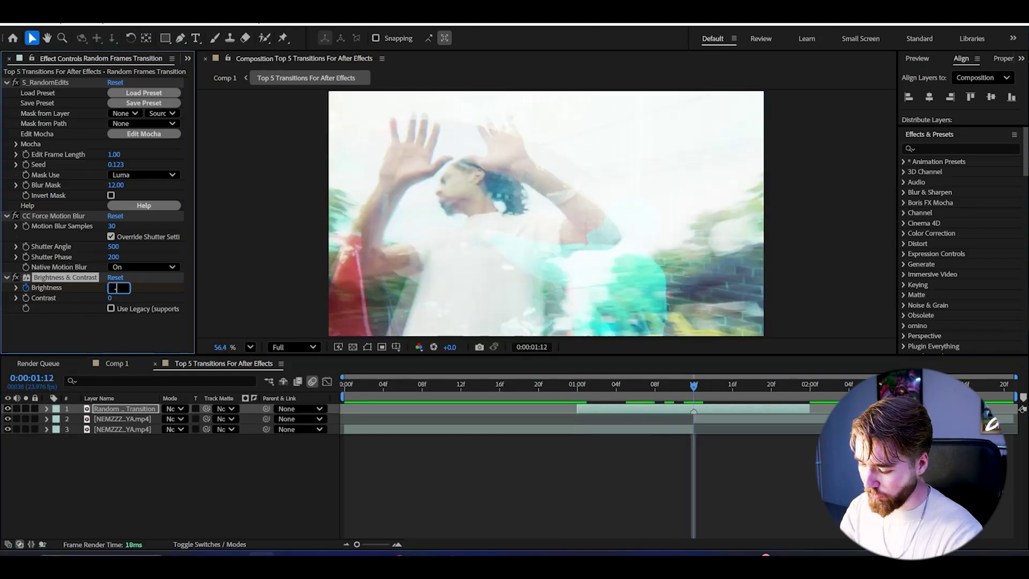
{"action": "left_click_drag", "start_coordinate": [695, 387], "coordinate": [810, 391]}
{"action": "left_click", "coordinate": [113, 288]}
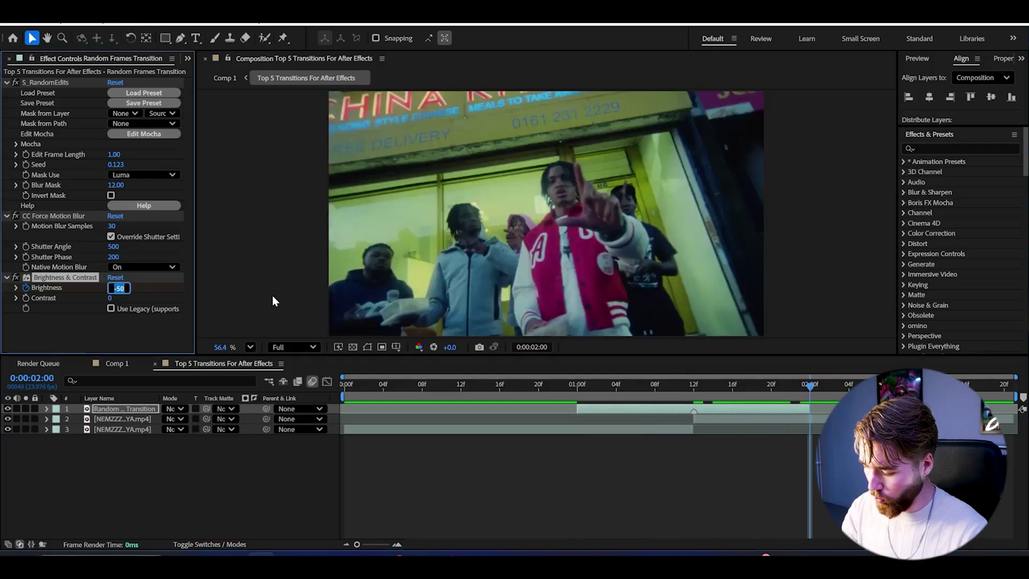
{"action": "type", "text": "150"}
{"action": "key", "text": "Return"}
Step: Reveal the transition layer's Brightness keyframes in the timeline and apply Easy Ease to all three
{"action": "left_click", "coordinate": [47, 408]}
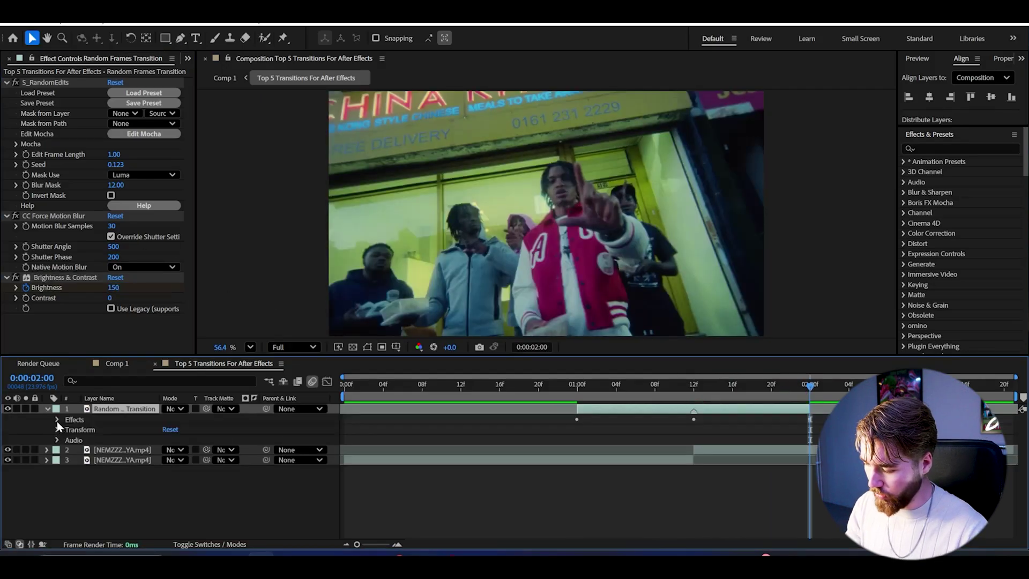
{"action": "left_click", "coordinate": [57, 420]}
{"action": "left_click", "coordinate": [69, 449]}
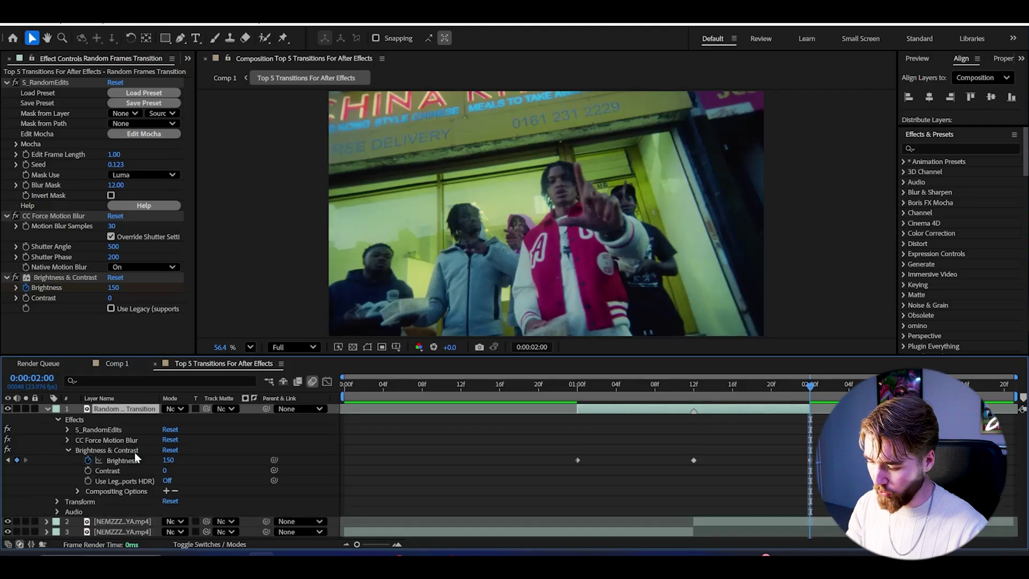
{"action": "left_click_drag", "start_coordinate": [817, 453], "coordinate": [571, 462]}
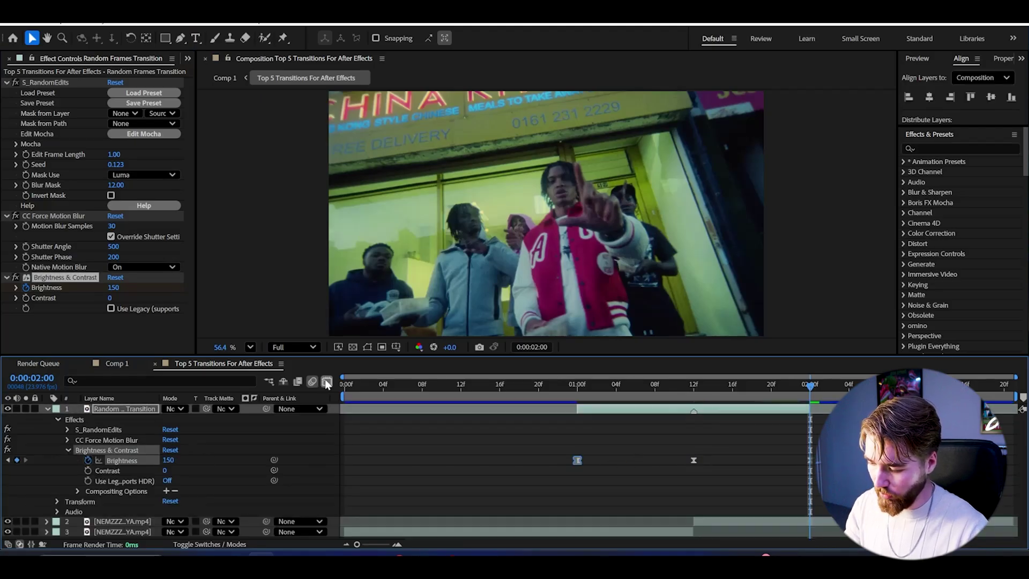
Step: Reshape the Brightness curve into a steep-sided U by extending the middle keyframe's handles and shortening the outer ones, then scrub through the transition
{"action": "key", "text": "shift+F3"}
{"action": "left_click_drag", "start_coordinate": [615, 413], "coordinate": [579, 413]}
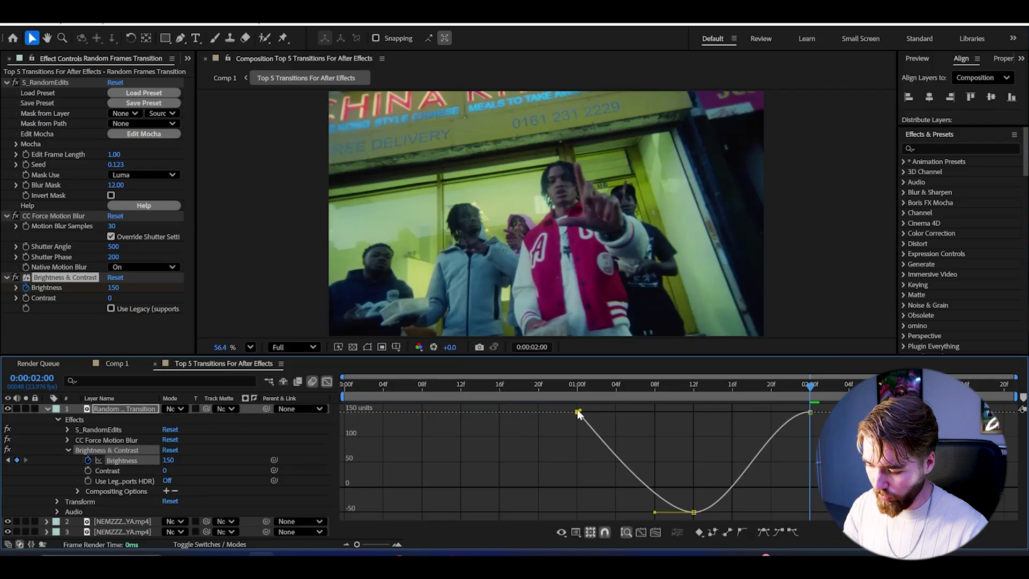
{"action": "left_click_drag", "start_coordinate": [656, 514], "coordinate": [498, 515]}
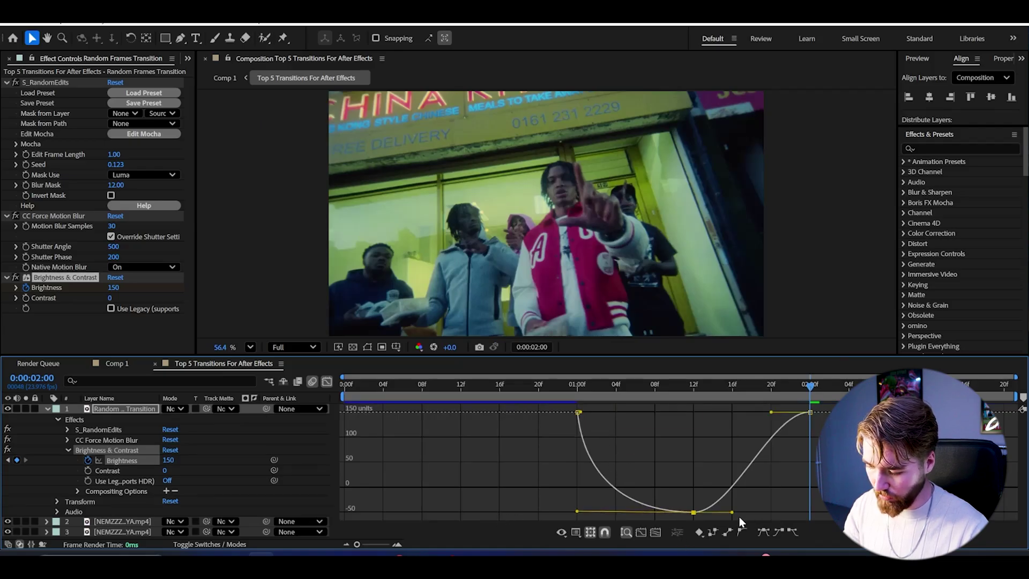
{"action": "left_click_drag", "start_coordinate": [733, 513], "coordinate": [810, 512]}
{"action": "left_click_drag", "start_coordinate": [771, 412], "coordinate": [808, 414]}
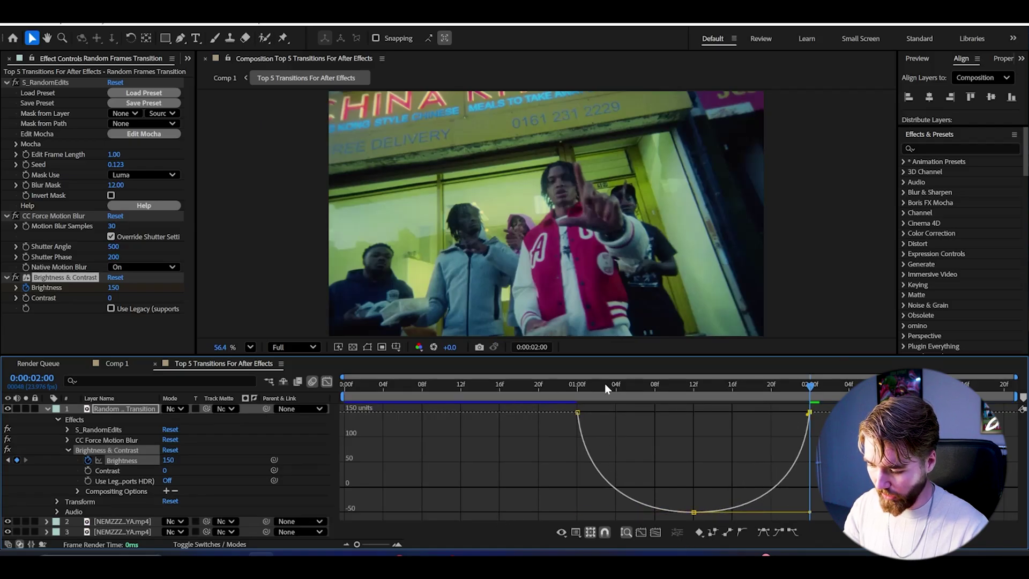
{"action": "left_click", "coordinate": [579, 385]}
{"action": "left_click_drag", "start_coordinate": [580, 386], "coordinate": [713, 387]}
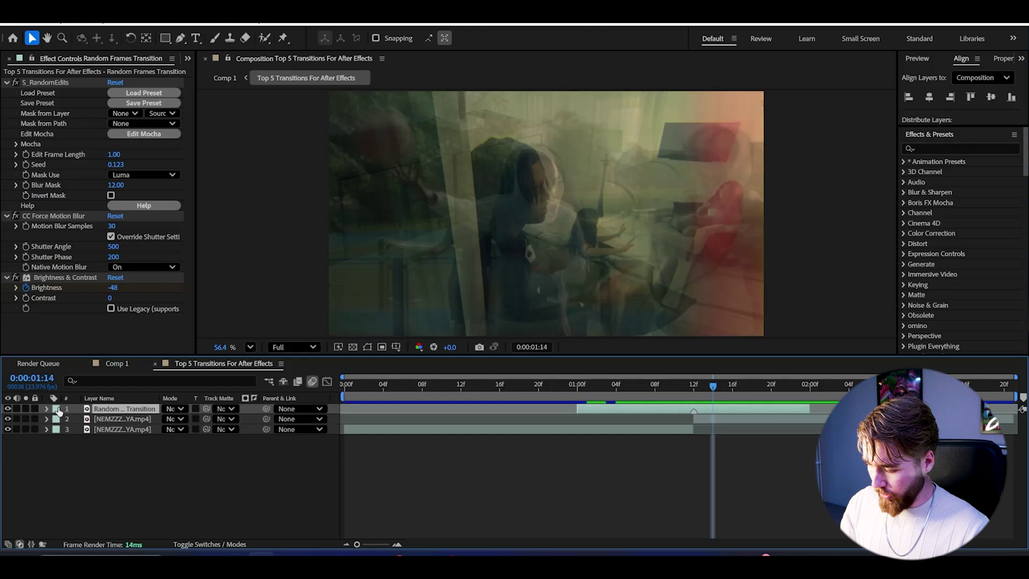
Step: Set the Random Frames Transition layer's label colour to Yellow and return to 0:00:01:00
{"action": "left_click", "coordinate": [55, 411]}
{"action": "left_click", "coordinate": [69, 225]}
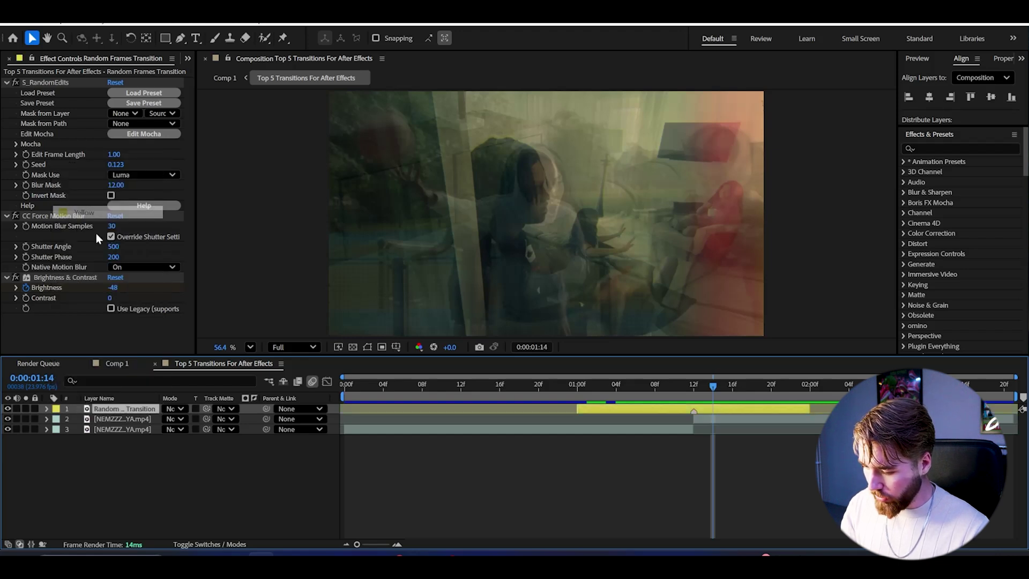
{"action": "left_click", "coordinate": [581, 388]}
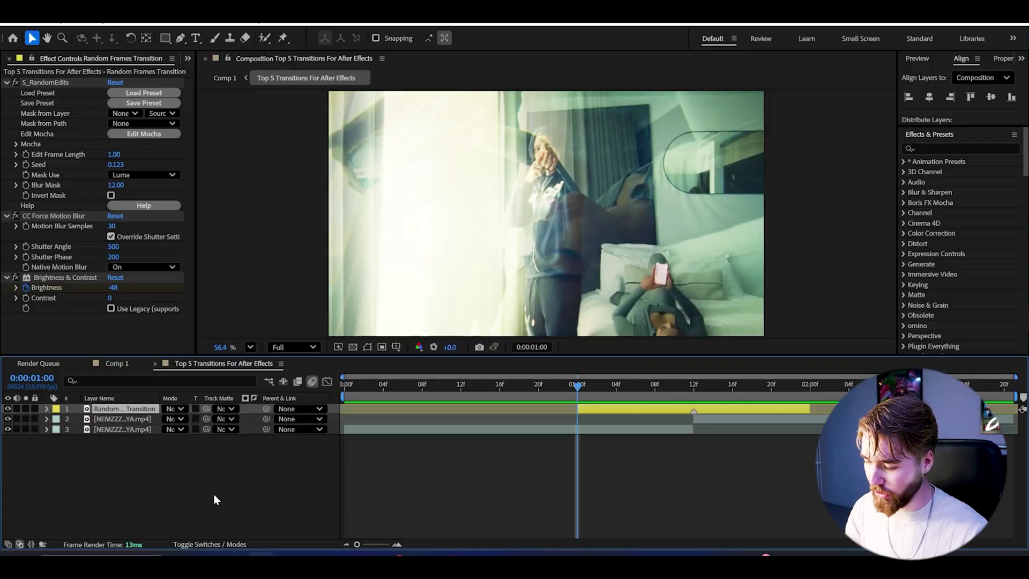
Step: Create a white solid above the other layers and trim away everything before 0:00:00:23
{"action": "left_click", "coordinate": [215, 496]}
{"action": "right_click", "coordinate": [160, 468]}
{"action": "mouse_move", "coordinate": [190, 327]}
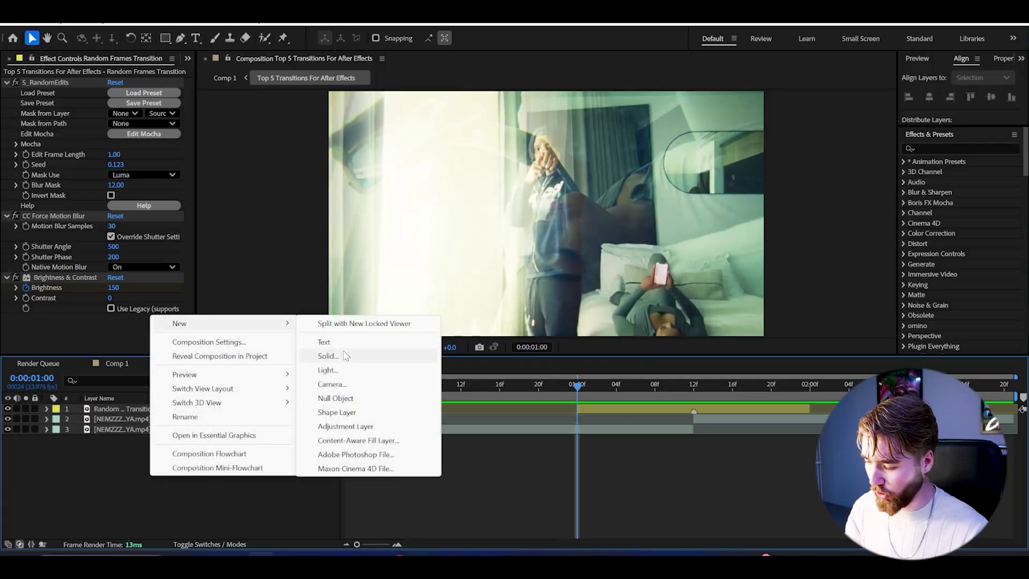
{"action": "left_click", "coordinate": [327, 356]}
{"action": "left_click", "coordinate": [594, 396]}
{"action": "left_click", "coordinate": [569, 386]}
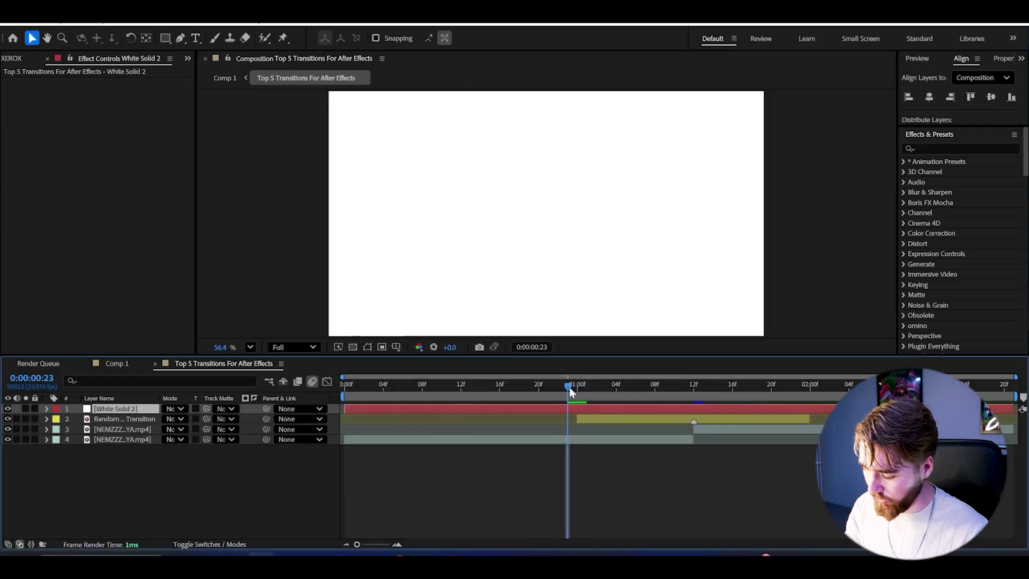
{"action": "key", "text": "ctrl+shift+d"}
{"action": "left_click", "coordinate": [561, 420]}
{"action": "key", "text": "Delete"}
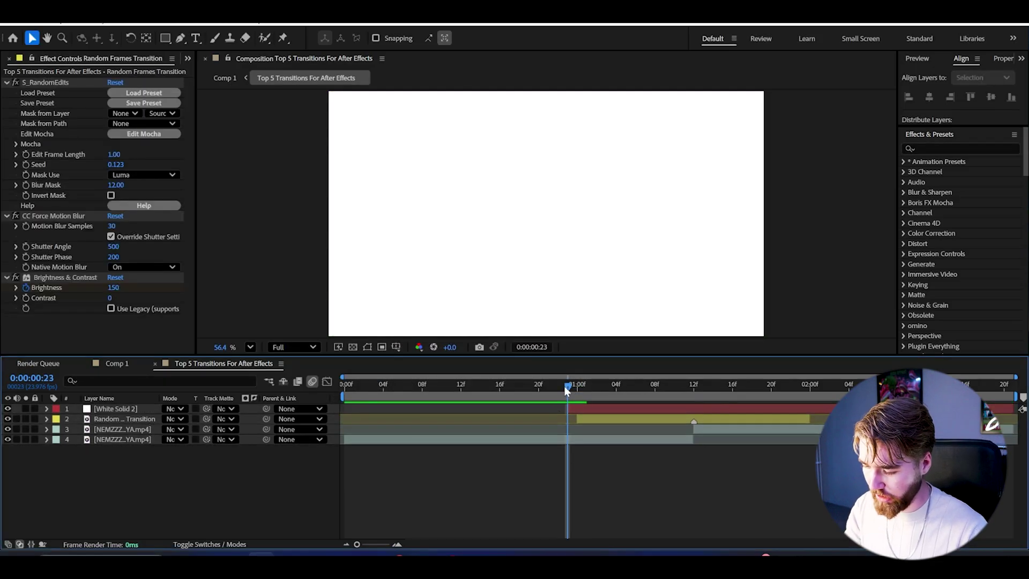
Step: Split the white solid at 0:00:01:00 and 0:00:02:00 and delete the piece between those times
{"action": "left_click_drag", "start_coordinate": [568, 386], "coordinate": [577, 386]}
{"action": "left_click", "coordinate": [592, 409]}
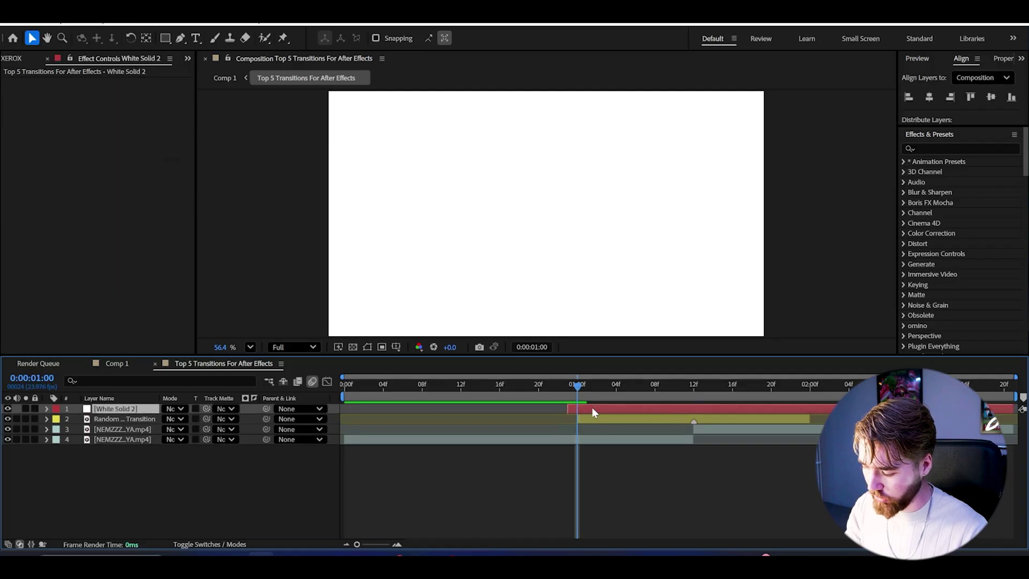
{"action": "key", "text": "ctrl+shift+d"}
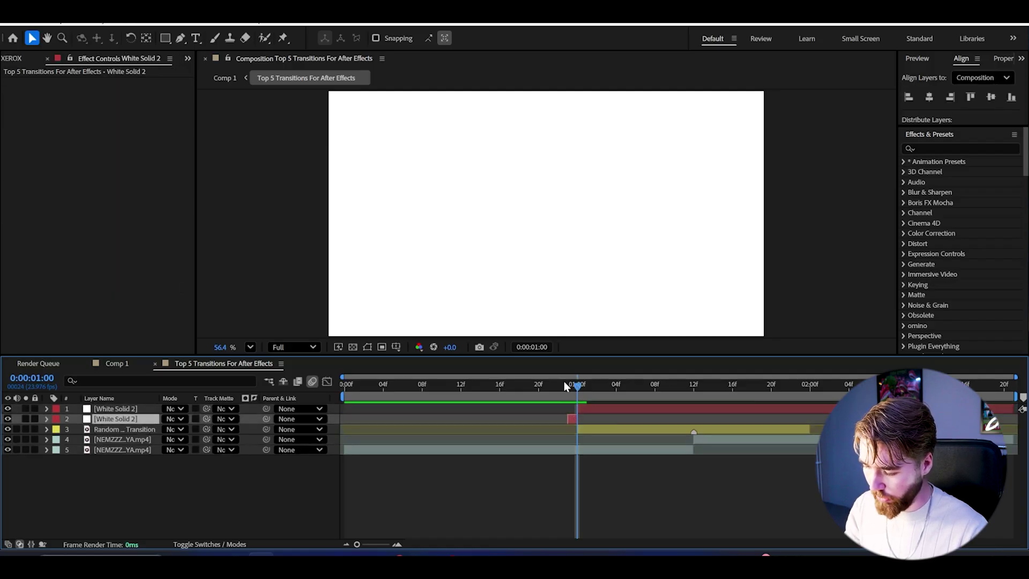
{"action": "left_click_drag", "start_coordinate": [577, 385], "coordinate": [811, 386]}
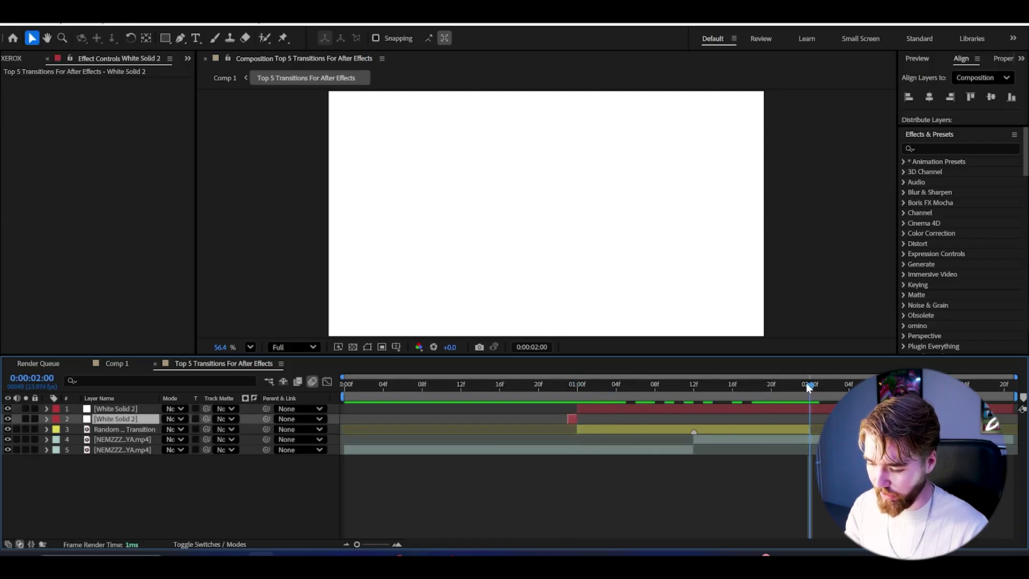
{"action": "left_click", "coordinate": [810, 411]}
{"action": "key", "text": "ctrl+shift+d"}
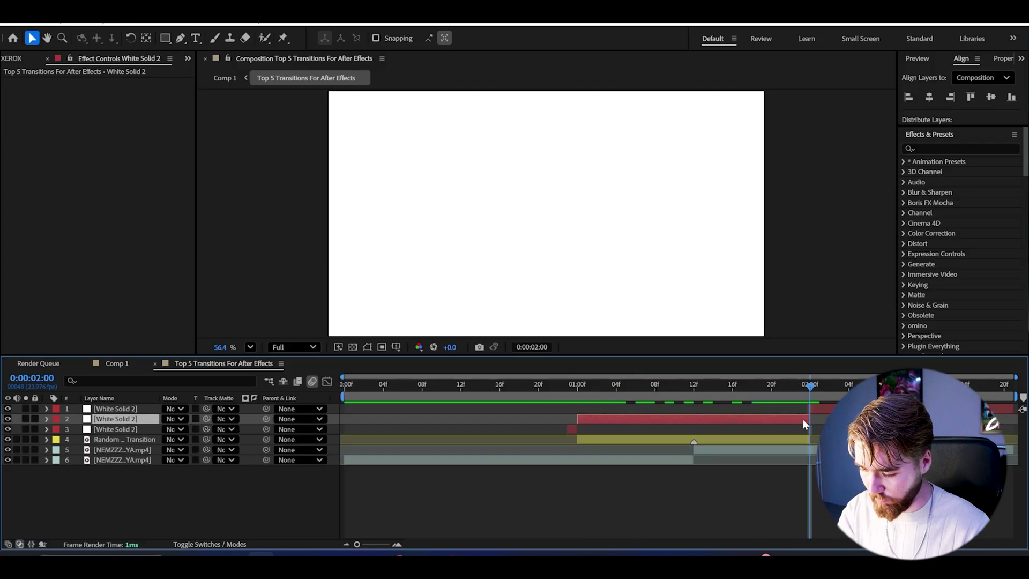
{"action": "key", "text": "Delete"}
Step: Trim the remaining white solid after the transition so it ends at 0:00:02:01, and save the project
{"action": "left_click", "coordinate": [819, 407]}
{"action": "key", "text": "ctrl+shift+d"}
{"action": "key", "text": "Delete"}
{"action": "key", "text": "ctrl+s"}
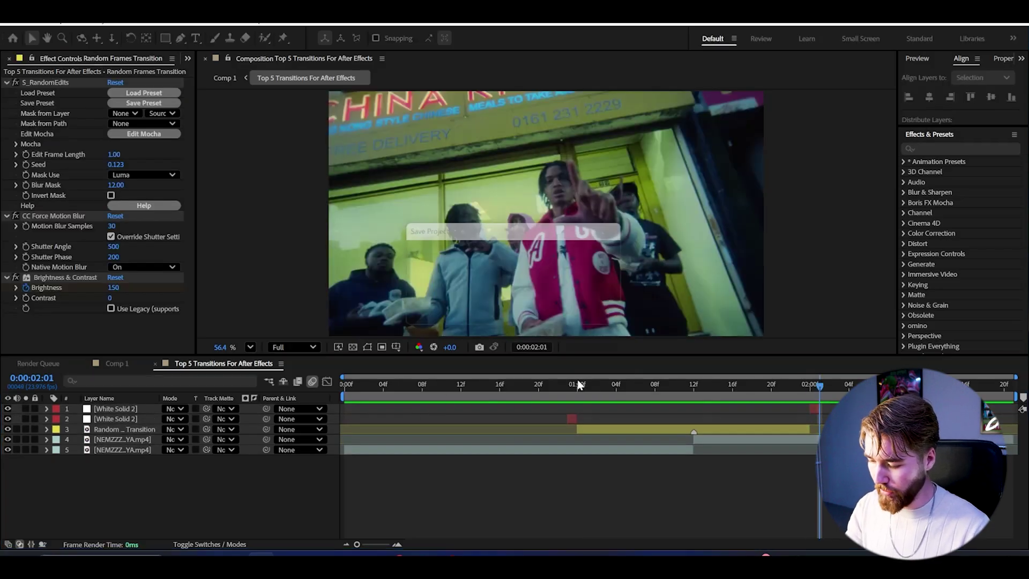
Step: Name the first one-frame white solid Flash Frame and the second Flash Frame 2, both with yellow labels
{"action": "left_click", "coordinate": [579, 384]}
{"action": "left_click", "coordinate": [115, 419]}
{"action": "key", "text": "Return"}
{"action": "type", "text": "Flash Frame 2"}
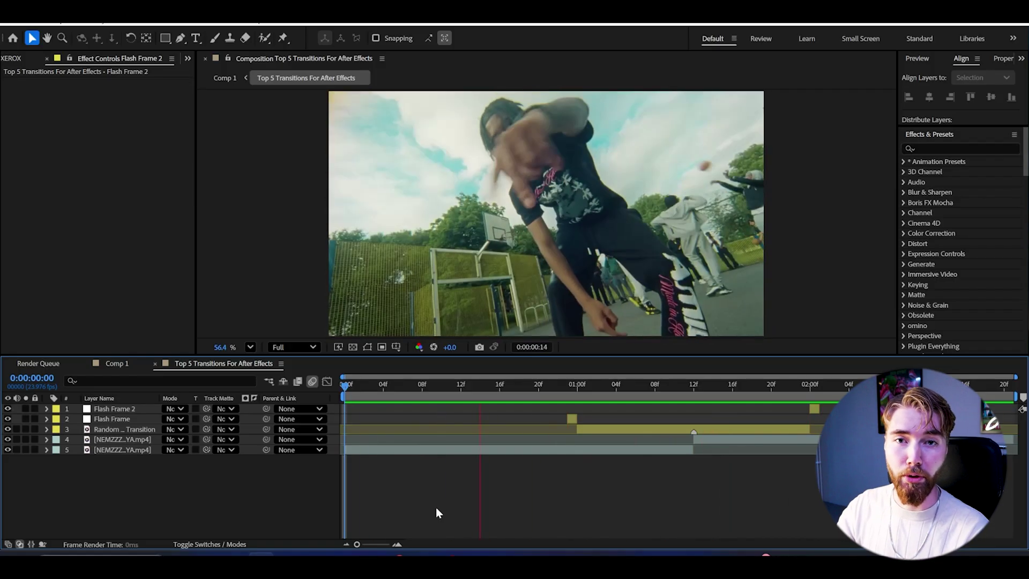
Step: Hide the Random Frames Transition and both flash frame layers, and add a new adjustment layer on top
{"action": "left_click", "coordinate": [8, 429]}
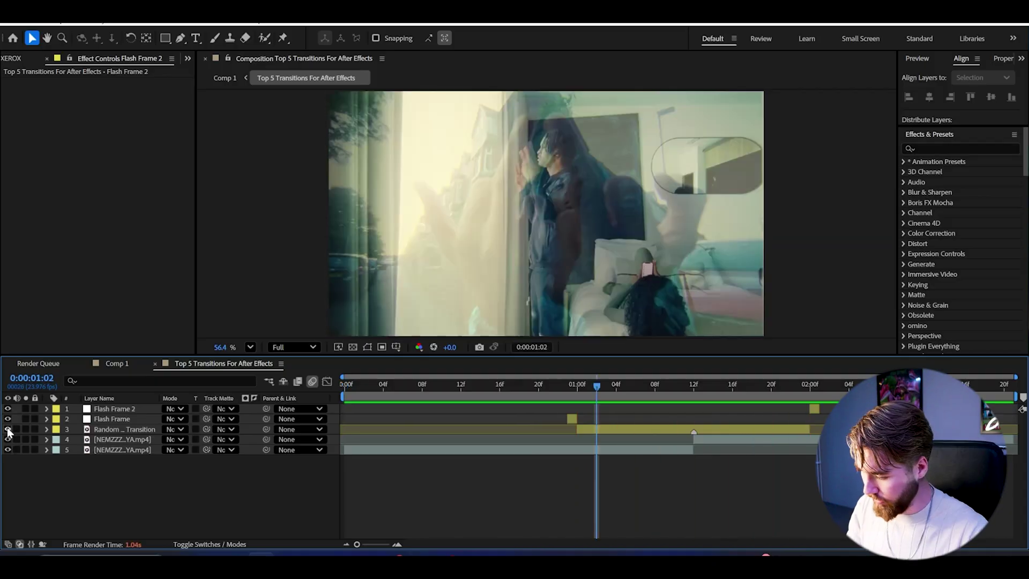
{"action": "left_click", "coordinate": [7, 420]}
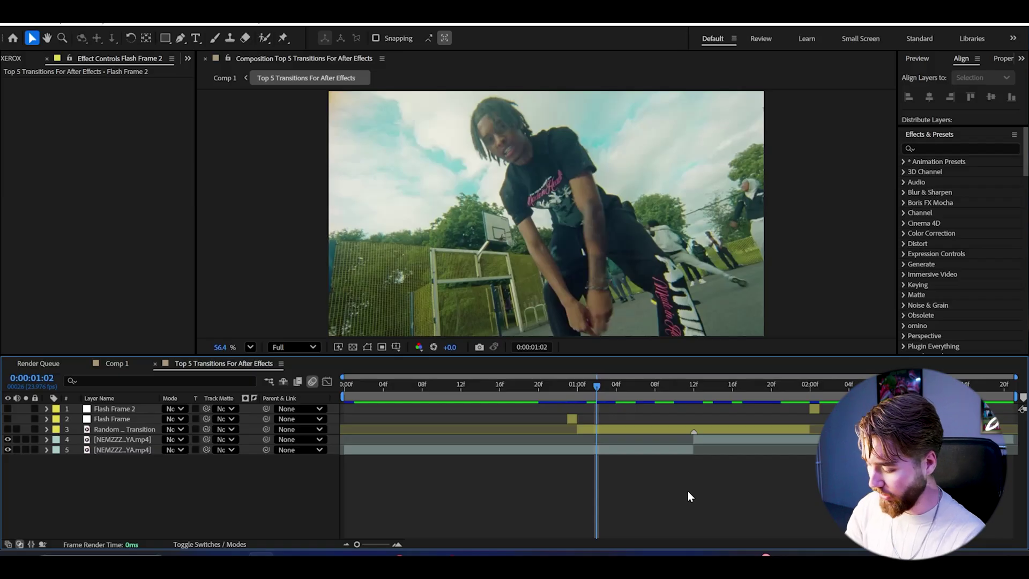
{"action": "key", "text": "ctrl+alt+y"}
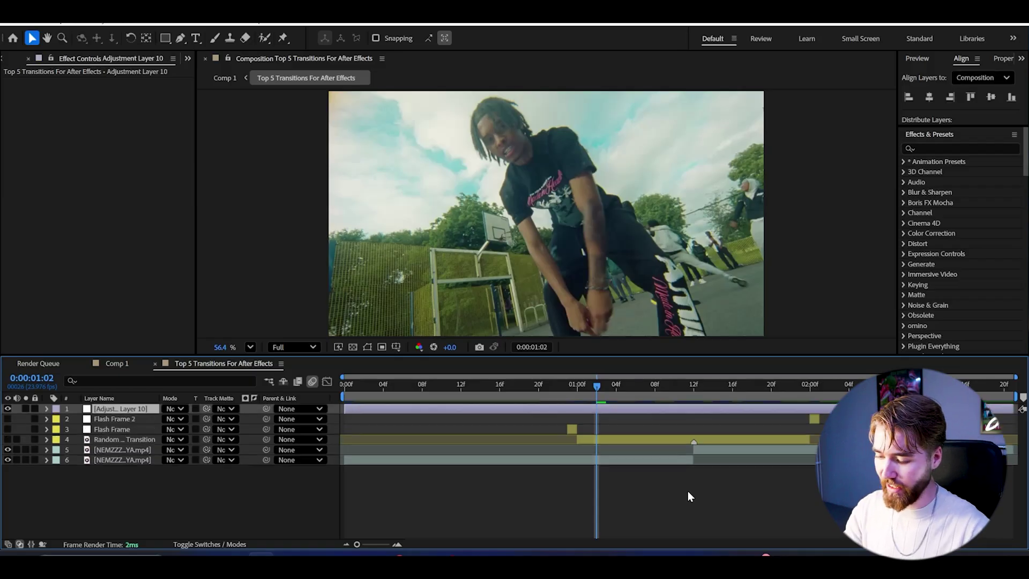
Step: Trim the adjustment layer to run from 0:00:01:00 to 0:00:02:00, deleting the pieces outside that range
{"action": "left_click", "coordinate": [578, 386]}
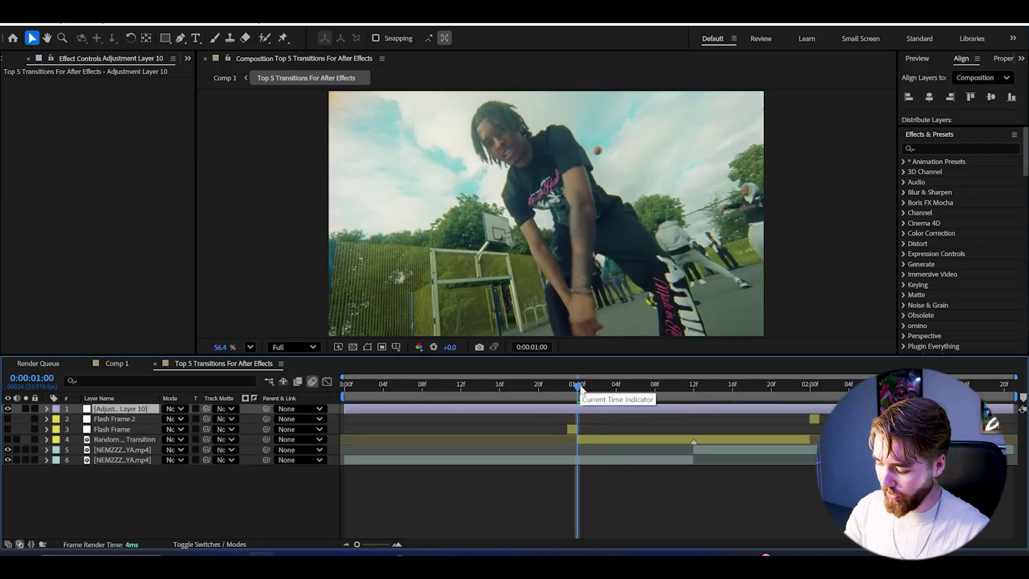
{"action": "key", "text": "ctrl+shift+d"}
{"action": "left_click", "coordinate": [548, 421]}
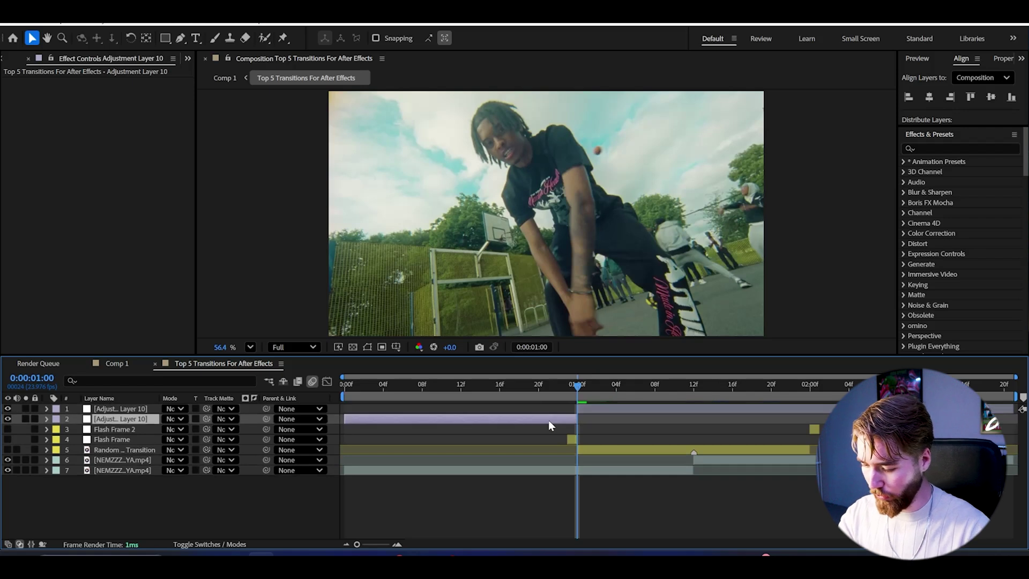
{"action": "key", "text": "Delete"}
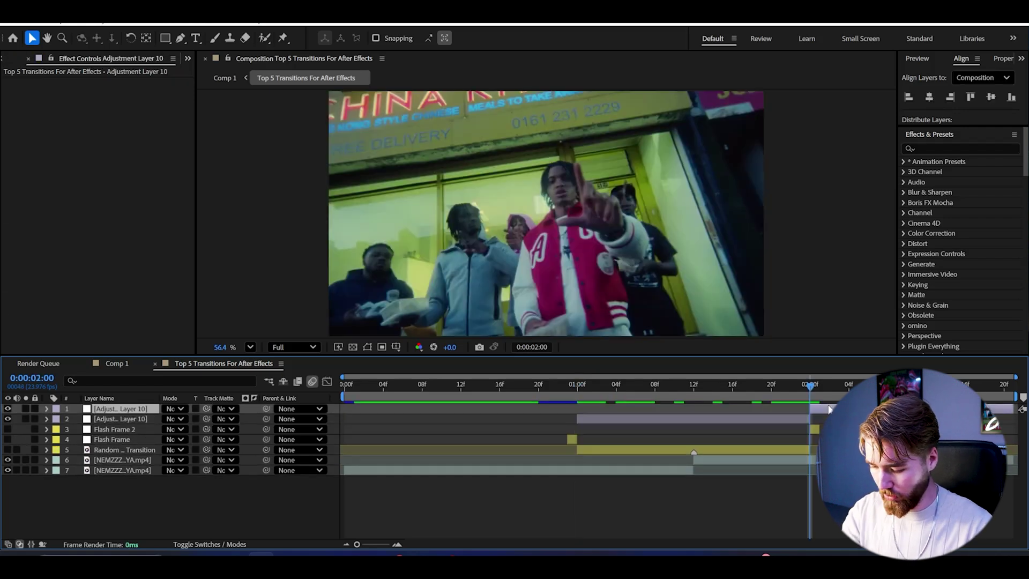
{"action": "key", "text": "Delete"}
Step: Go to the cut at 0:00:01:12 and apply Quick Chromatic Aberration 3 to the adjustment layer
{"action": "left_click", "coordinate": [577, 386]}
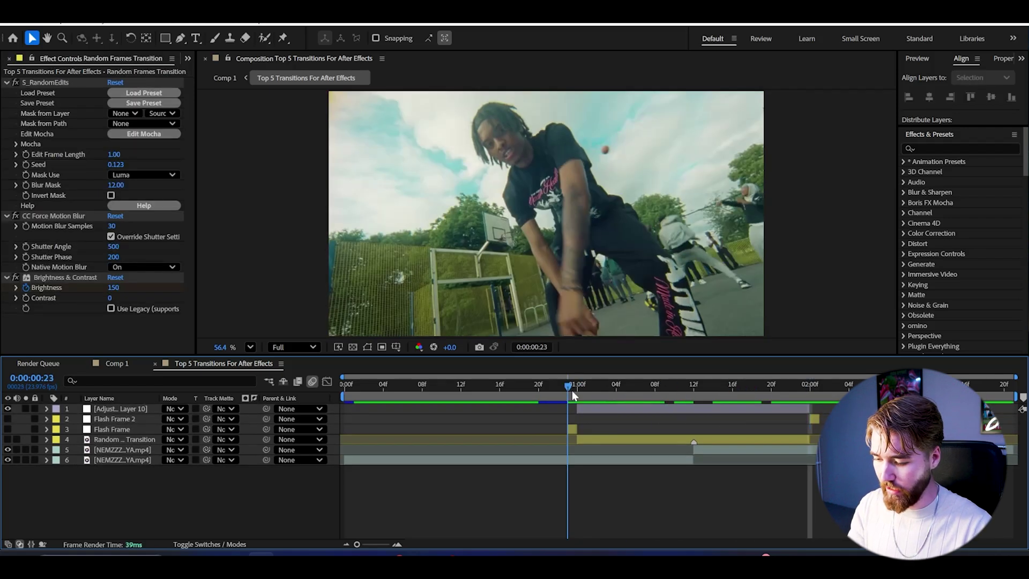
{"action": "left_click", "coordinate": [654, 408]}
{"action": "left_click", "coordinate": [693, 386]}
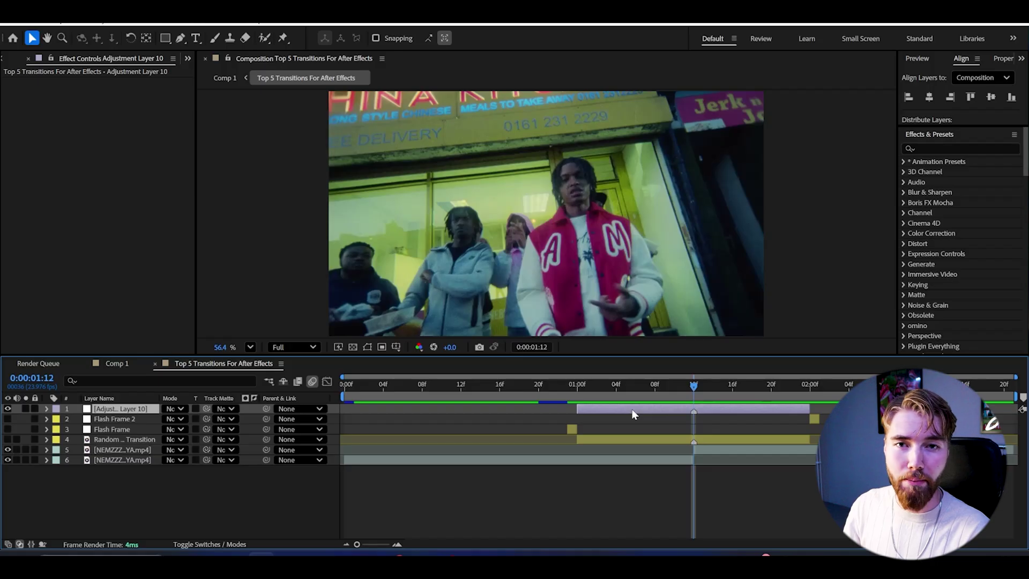
{"action": "key", "text": "ctrl+alt+shift+e"}
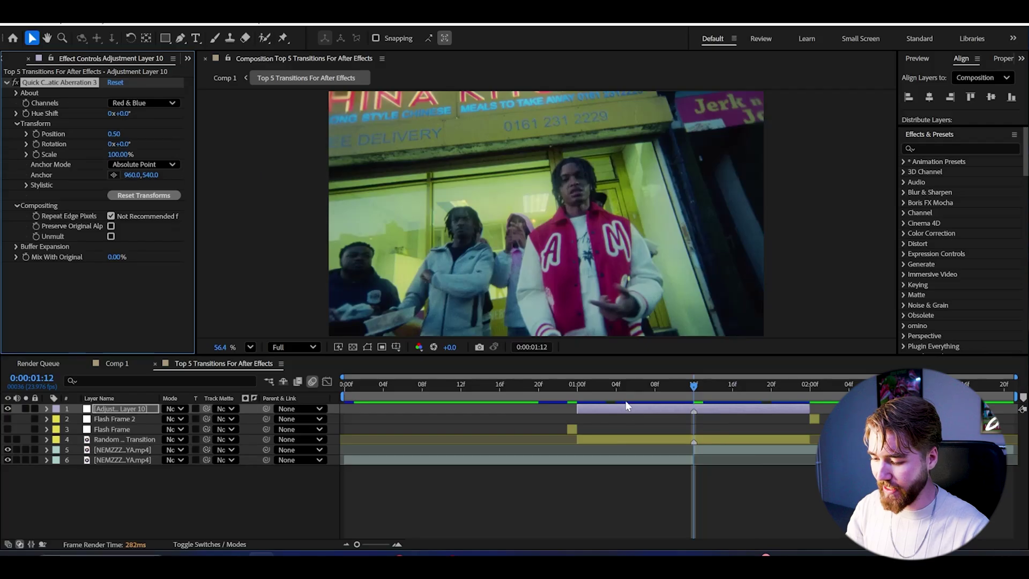
Step: Keyframe the chromatic aberration's Scale at 105% at 0:00:01:12
{"action": "left_click", "coordinate": [617, 390]}
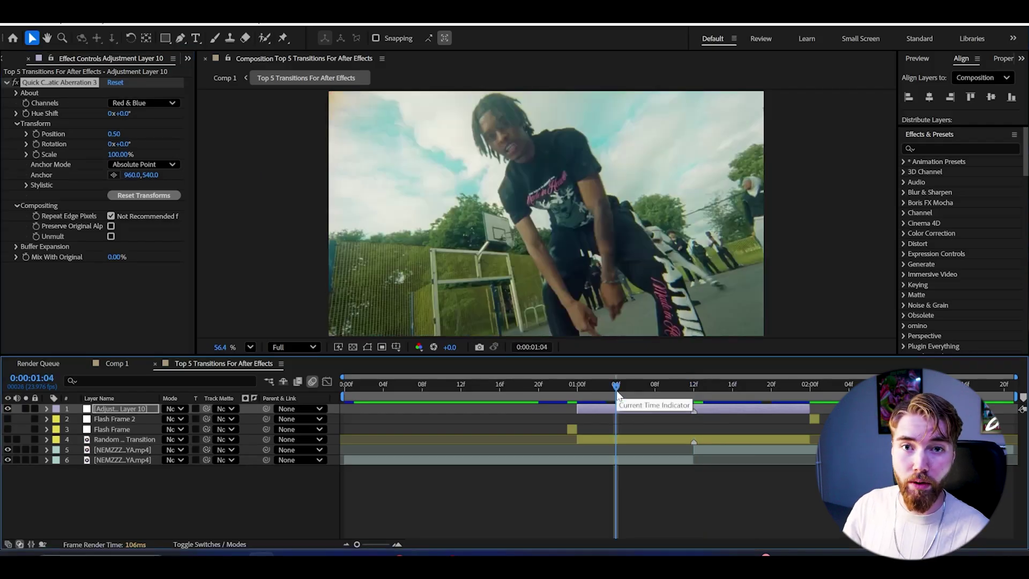
{"action": "key", "text": "space"}
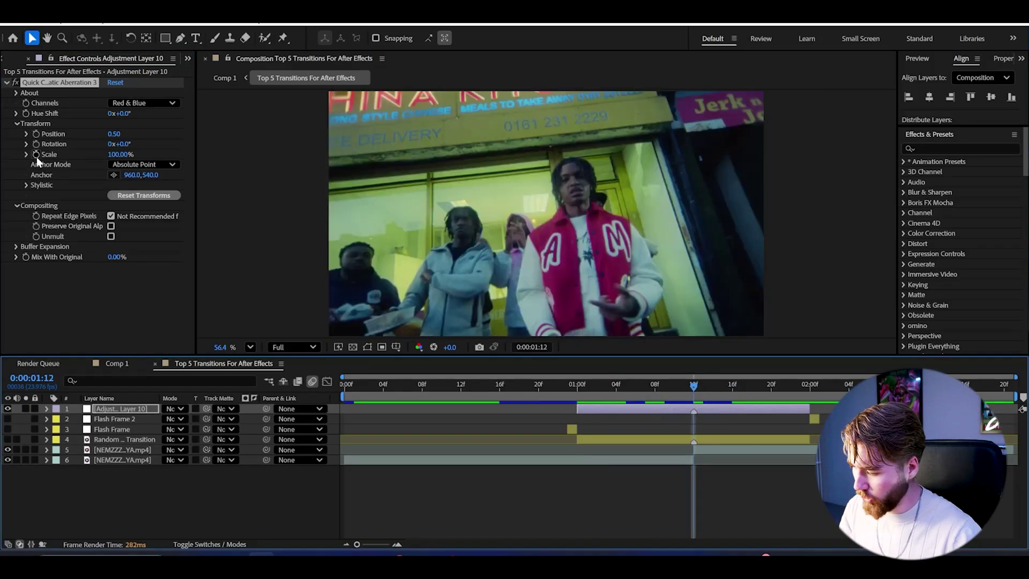
{"action": "left_click", "coordinate": [116, 154]}
{"action": "type", "text": "105"}
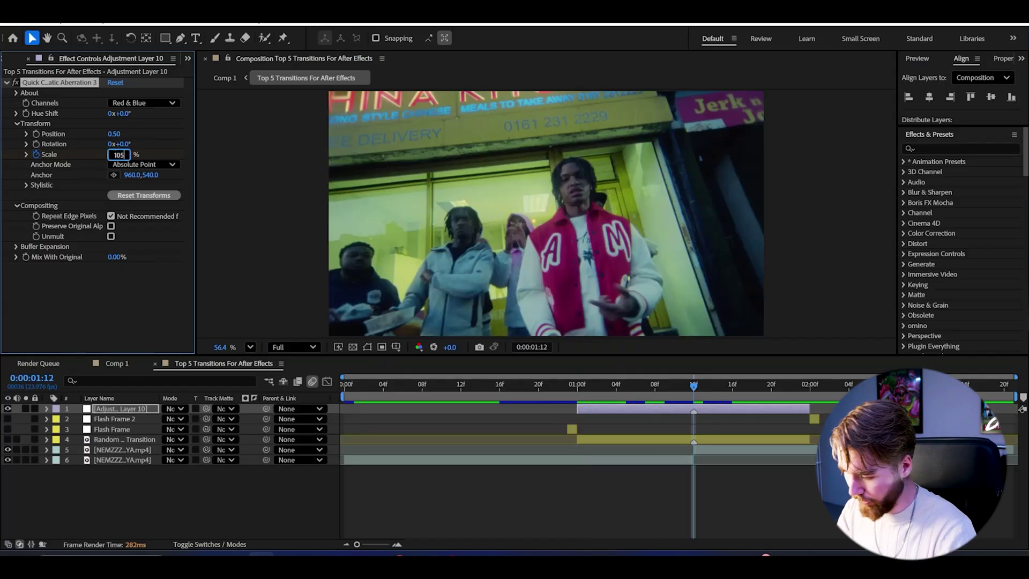
{"action": "key", "text": "Return"}
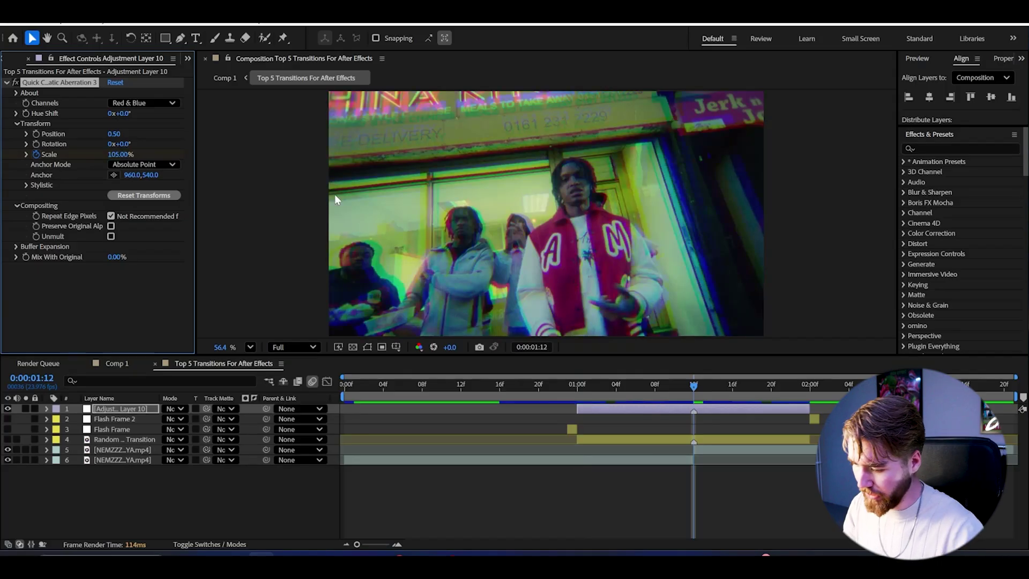
Step: Set the effect's stylistic Distort Uniform and Distort Aberrate to 10% each, with keyframes at 0:00:01:12
{"action": "left_click", "coordinate": [26, 185]}
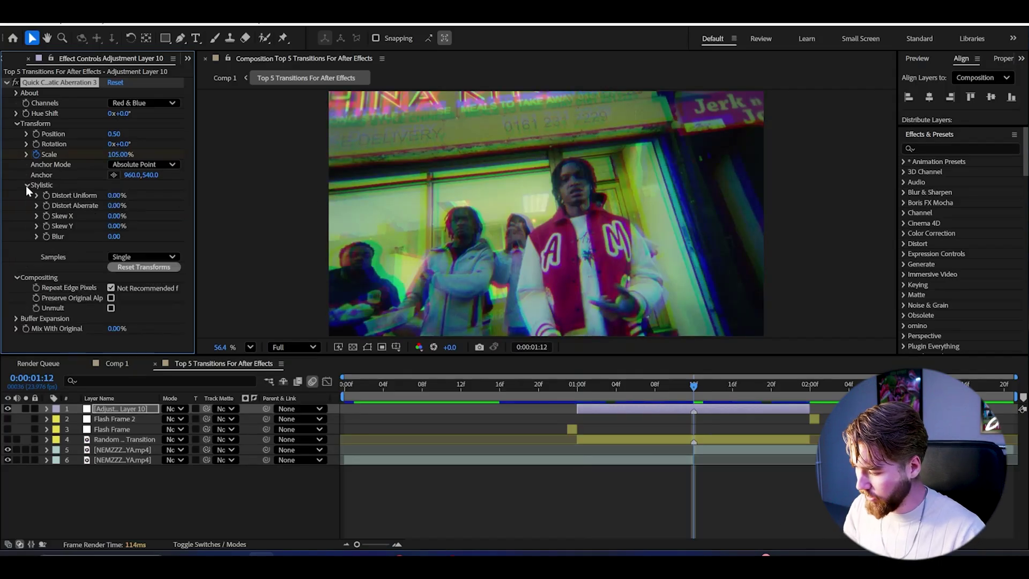
{"action": "left_click", "coordinate": [113, 195]}
{"action": "type", "text": "10"}
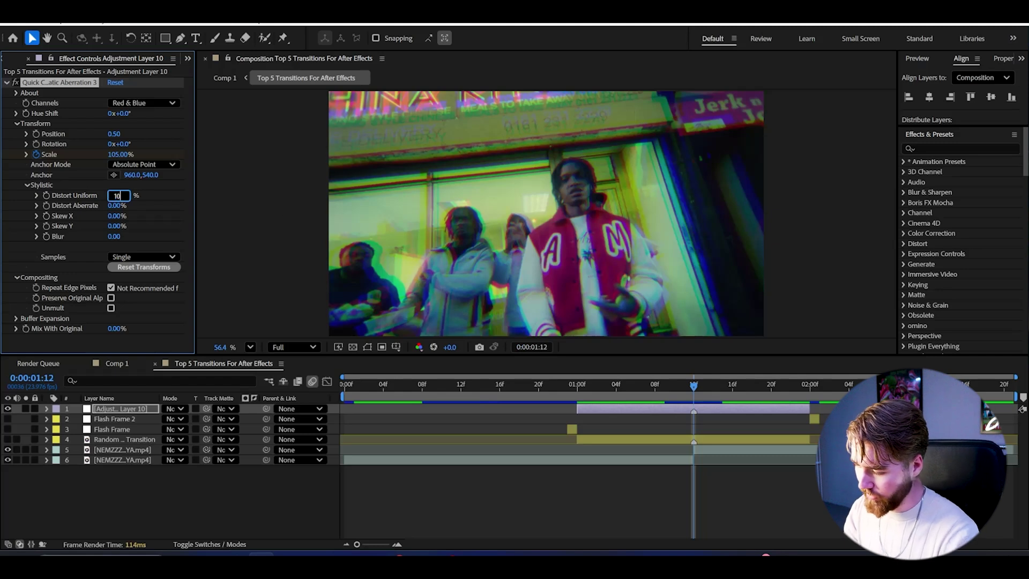
{"action": "key", "text": "Return"}
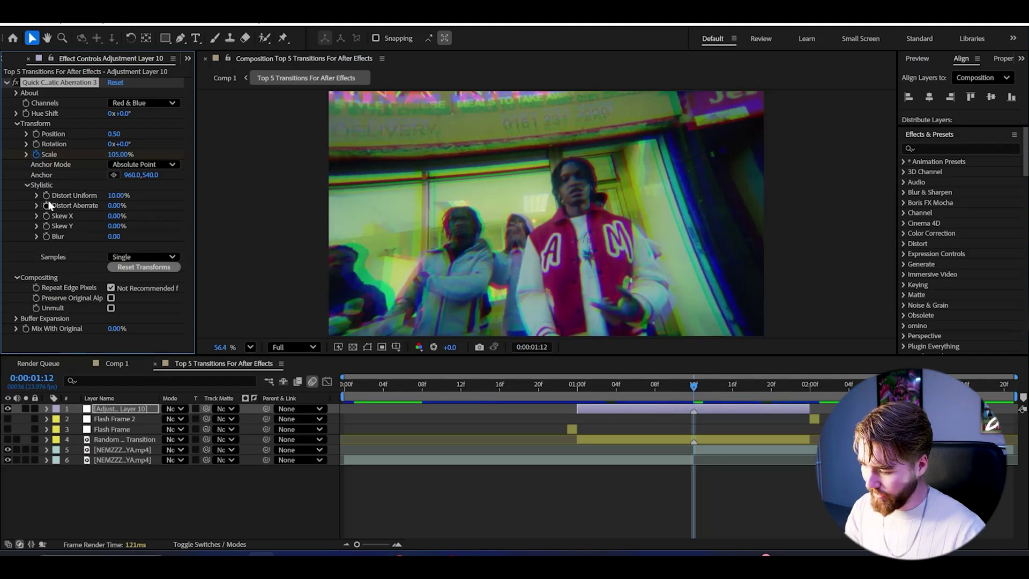
{"action": "left_click", "coordinate": [120, 209]}
{"action": "type", "text": "10"}
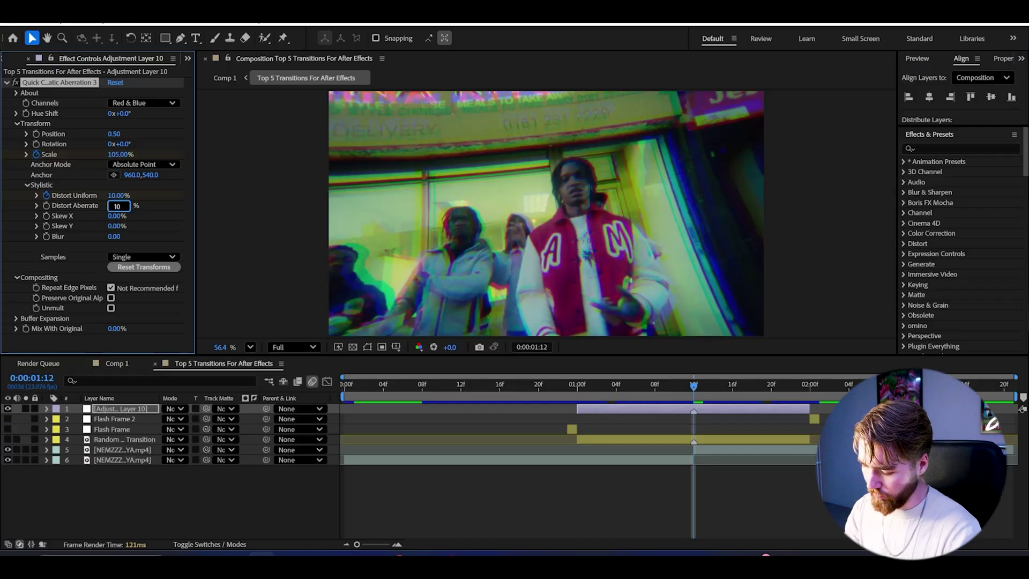
{"action": "key", "text": "Return"}
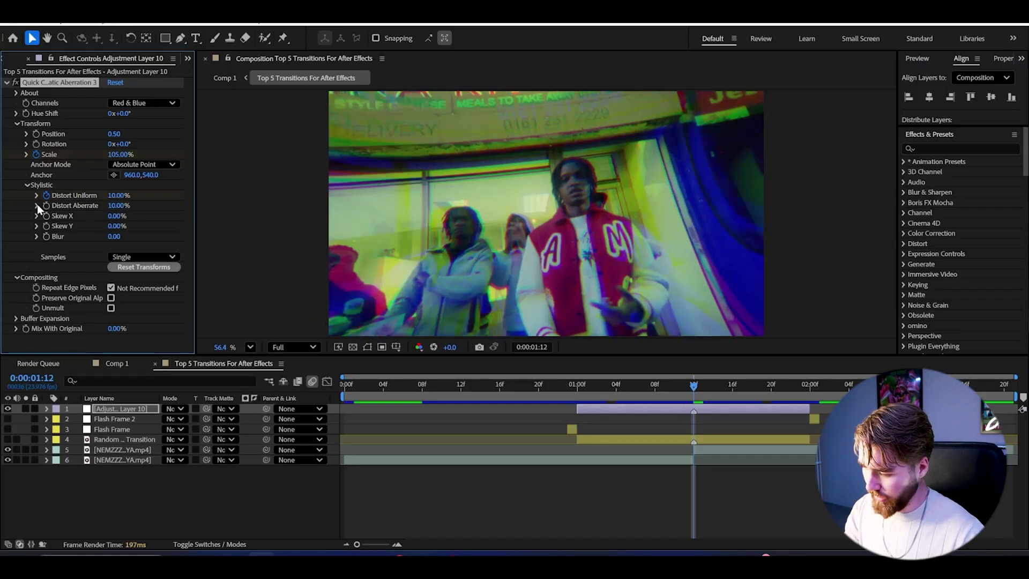
Step: At 0:00:01:00, keyframe the chromatic aberration's Scale at 100% and both Distort Uniform and Distort Aberrate at 0%
{"action": "left_click", "coordinate": [579, 384]}
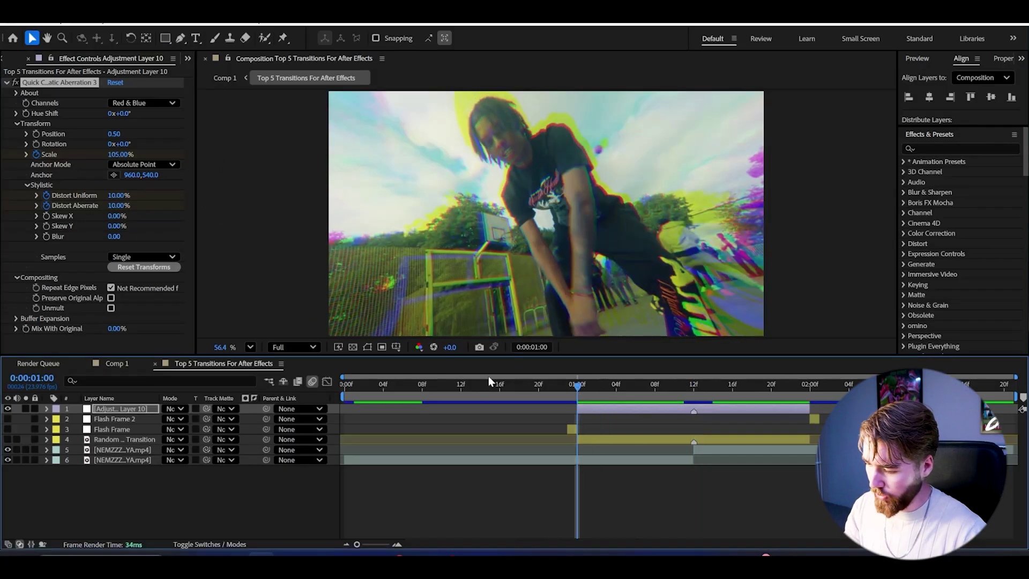
{"action": "left_click", "coordinate": [119, 155]}
{"action": "type", "text": "100"}
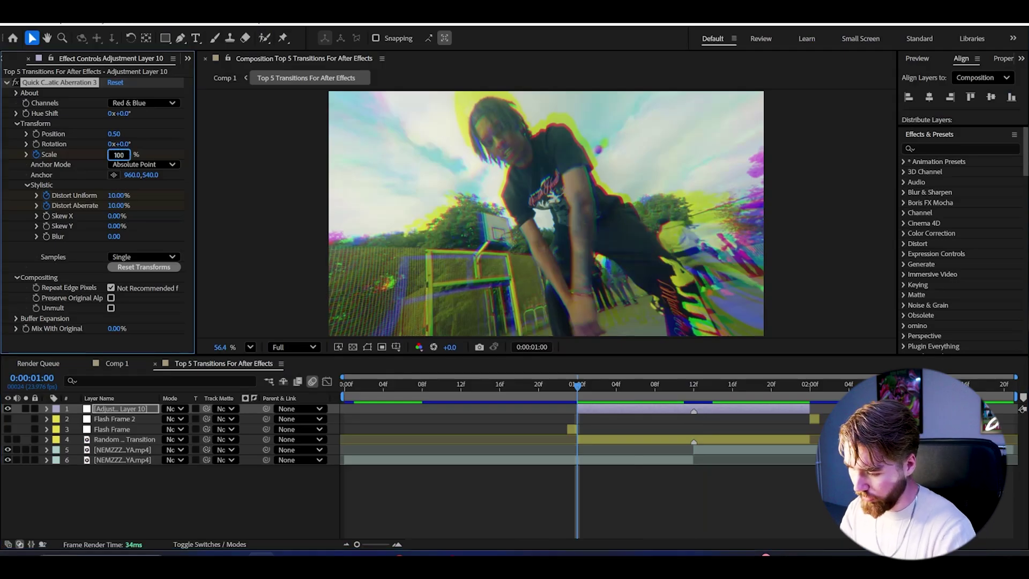
{"action": "left_click", "coordinate": [117, 195]}
{"action": "type", "text": "0"}
{"action": "key", "text": "Return"}
{"action": "left_click", "coordinate": [118, 206]}
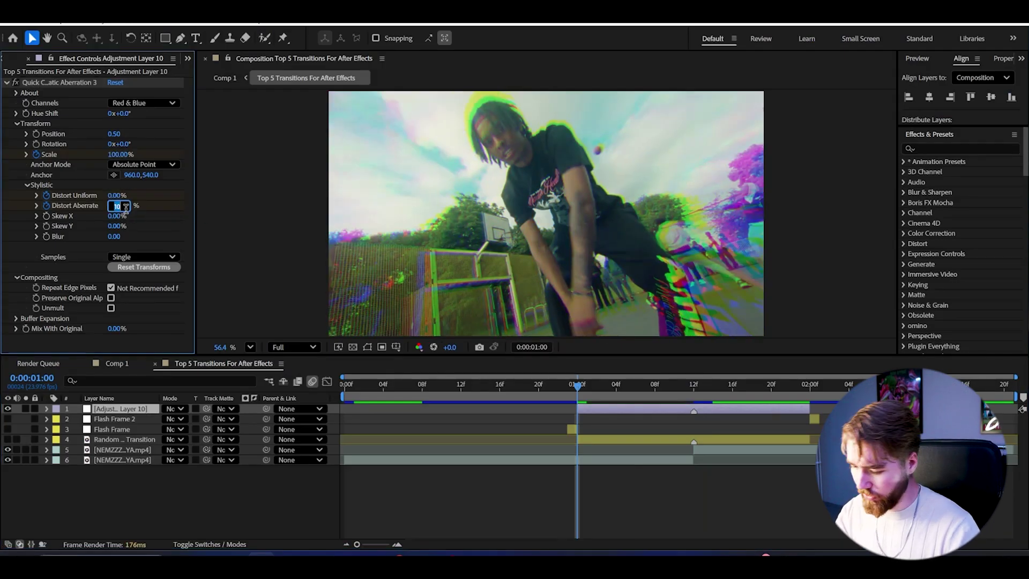
{"action": "type", "text": "0"}
{"action": "key", "text": "Return"}
Step: At 0:00:02:00, keyframe Scale at 100% and both Distort values at 0%, and preview the transition
{"action": "left_click", "coordinate": [810, 384]}
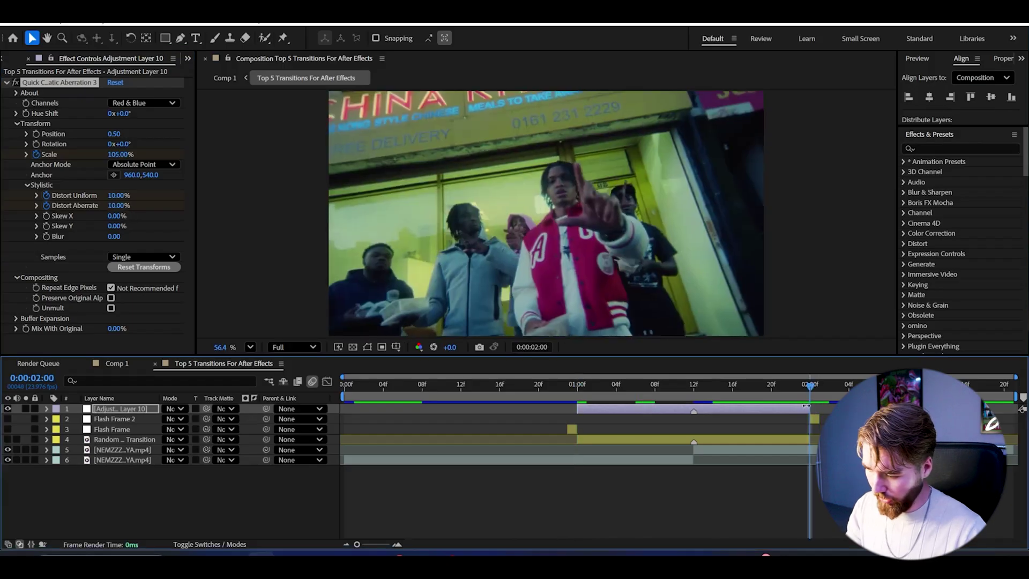
{"action": "left_click", "coordinate": [120, 155]}
{"action": "type", "text": "100"}
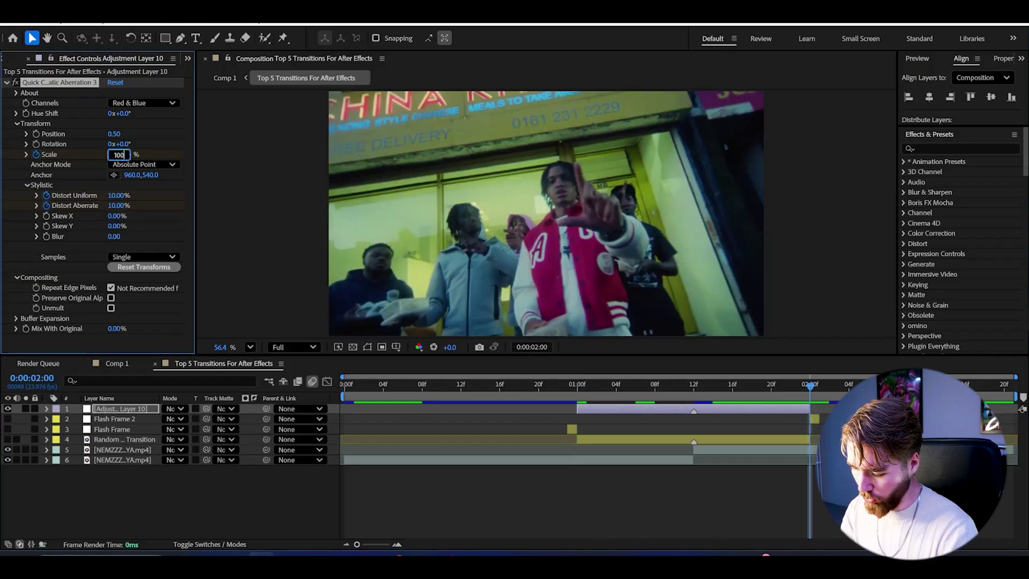
{"action": "key", "text": "Return"}
{"action": "left_click", "coordinate": [118, 195]}
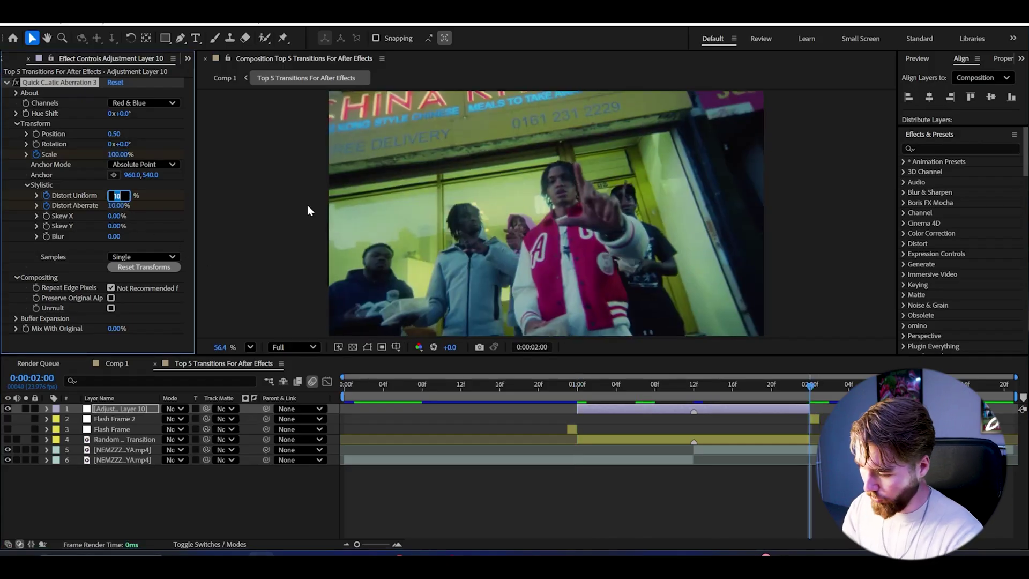
{"action": "type", "text": "00"}
{"action": "key", "text": "Tab"}
{"action": "type", "text": "0"}
{"action": "key", "text": "Return"}
{"action": "left_click", "coordinate": [585, 385]}
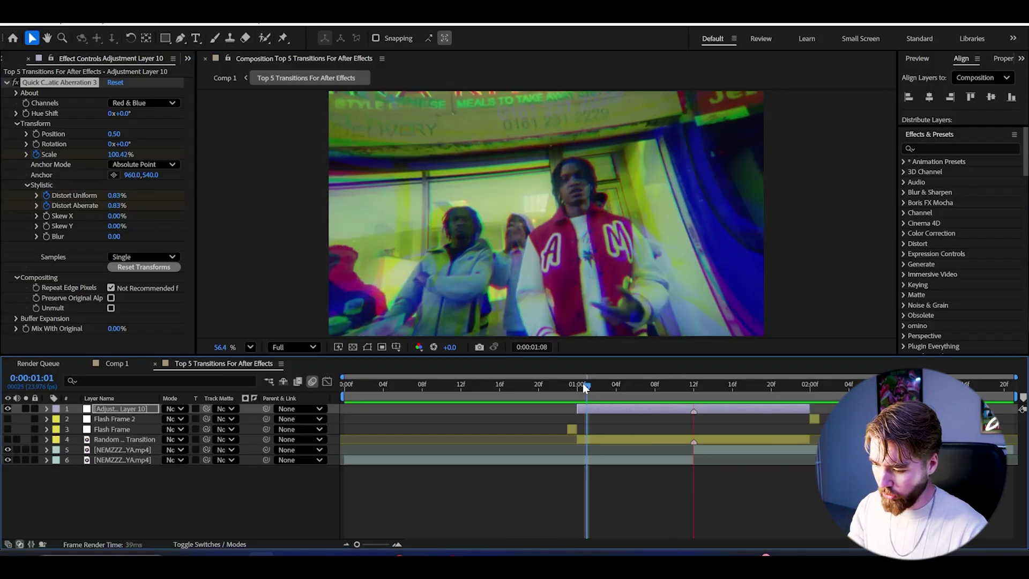
{"action": "key", "text": "space"}
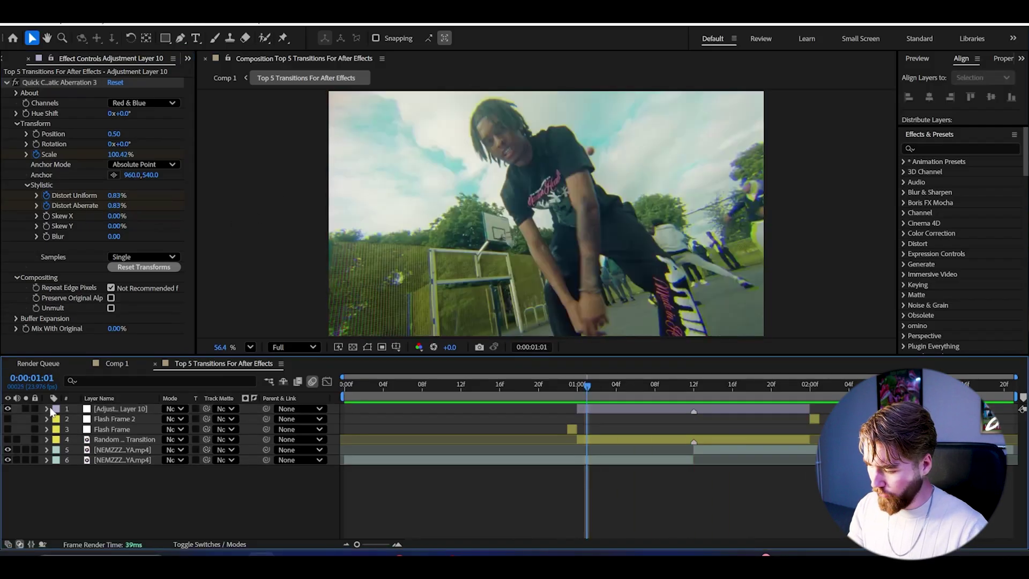
Step: Reveal the chromatic aberration's Transform keyframes in the timeline and apply Easy Ease to all three Scale keyframes
{"action": "left_click", "coordinate": [47, 408]}
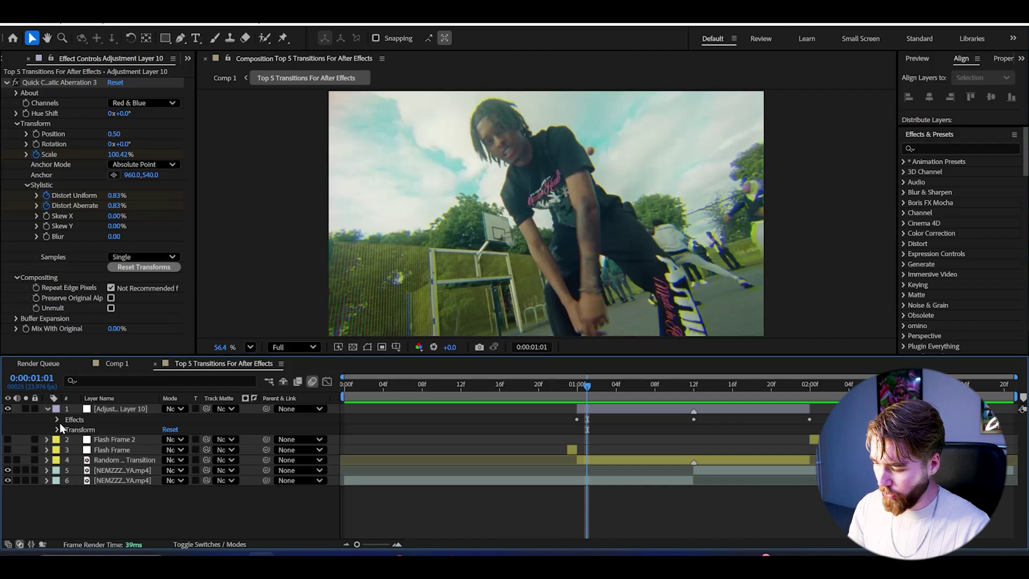
{"action": "left_click", "coordinate": [56, 419]}
{"action": "left_click", "coordinate": [69, 430]}
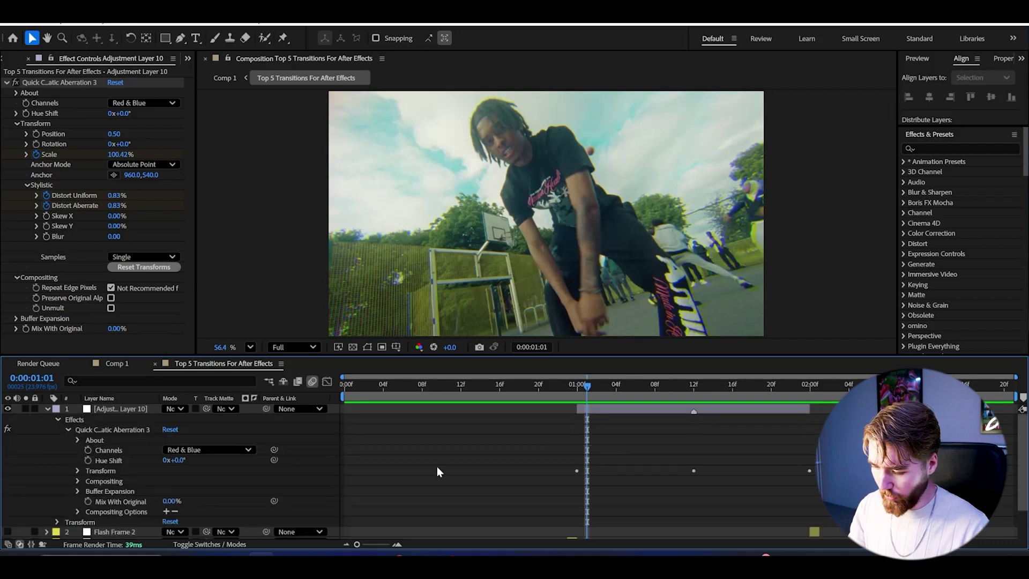
{"action": "left_click", "coordinate": [78, 470]}
{"action": "left_click_drag", "start_coordinate": [820, 470], "coordinate": [576, 497]}
{"action": "right_click", "coordinate": [700, 490]}
{"action": "mouse_move", "coordinate": [794, 469]}
{"action": "left_click", "coordinate": [617, 468]}
Step: Shape the Scale value graph into a sharp peak at 0:00:01:12, extending the keyframe handles to the middle keyframe
{"action": "left_click", "coordinate": [576, 493]}
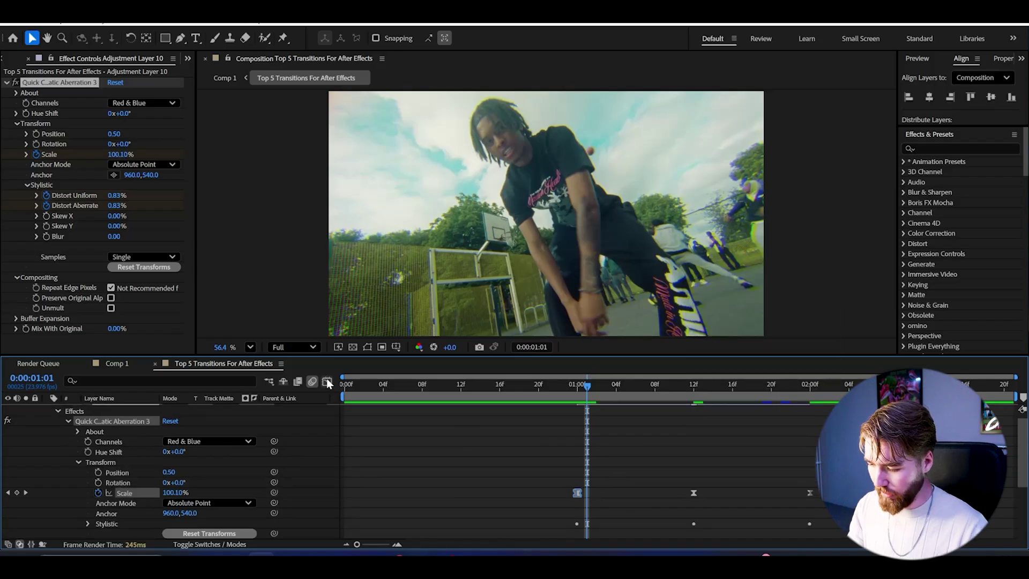
{"action": "left_click", "coordinate": [327, 381]}
{"action": "left_click_drag", "start_coordinate": [616, 512], "coordinate": [756, 513]}
{"action": "left_click_drag", "start_coordinate": [655, 412], "coordinate": [694, 412]}
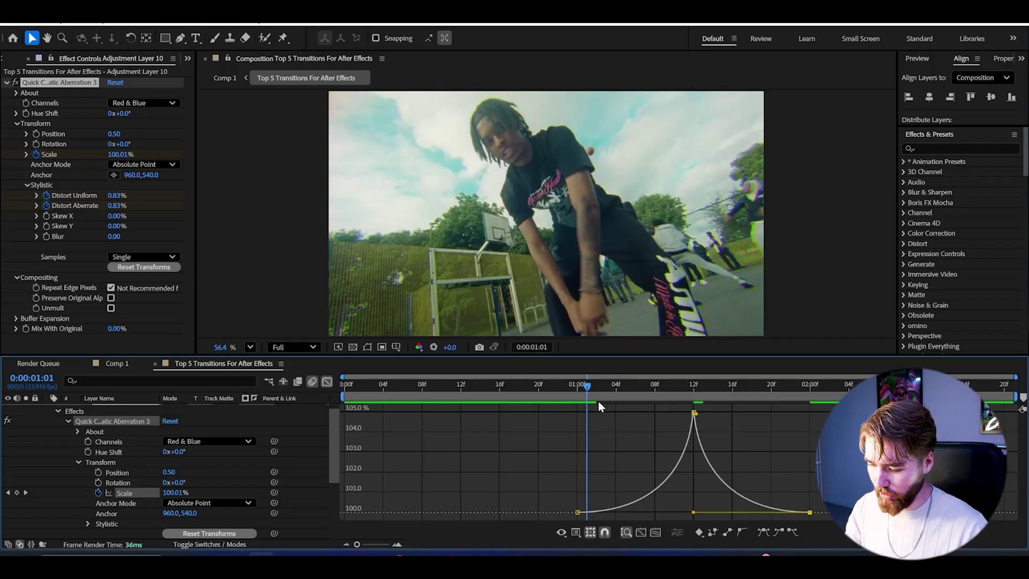
Step: Return to 0:00:01:00 and apply Easy Ease to all Distort Uniform and Distort Aberrate keyframes
{"action": "left_click_drag", "start_coordinate": [588, 384], "coordinate": [577, 387]}
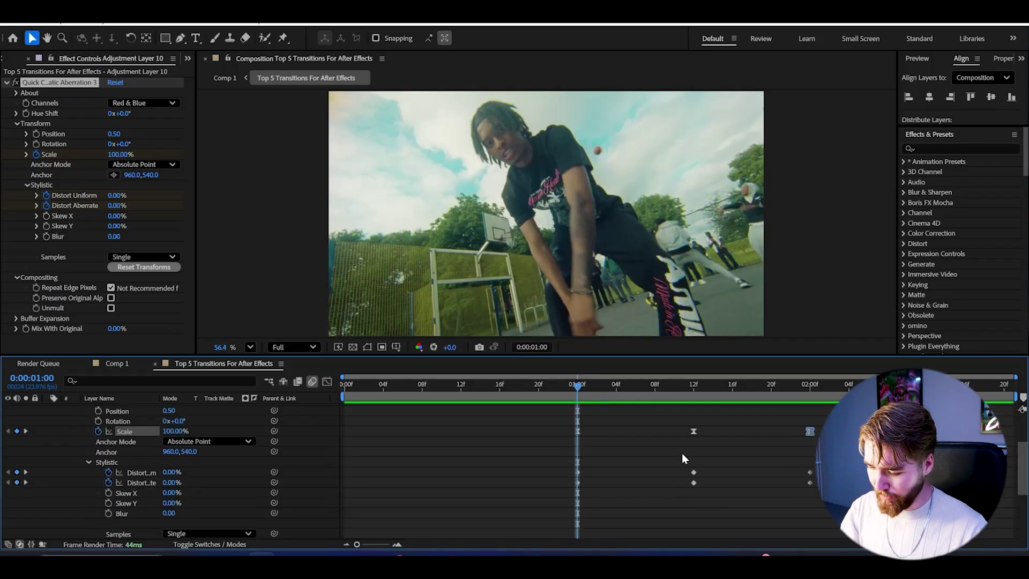
{"action": "left_click_drag", "start_coordinate": [818, 459], "coordinate": [574, 486]}
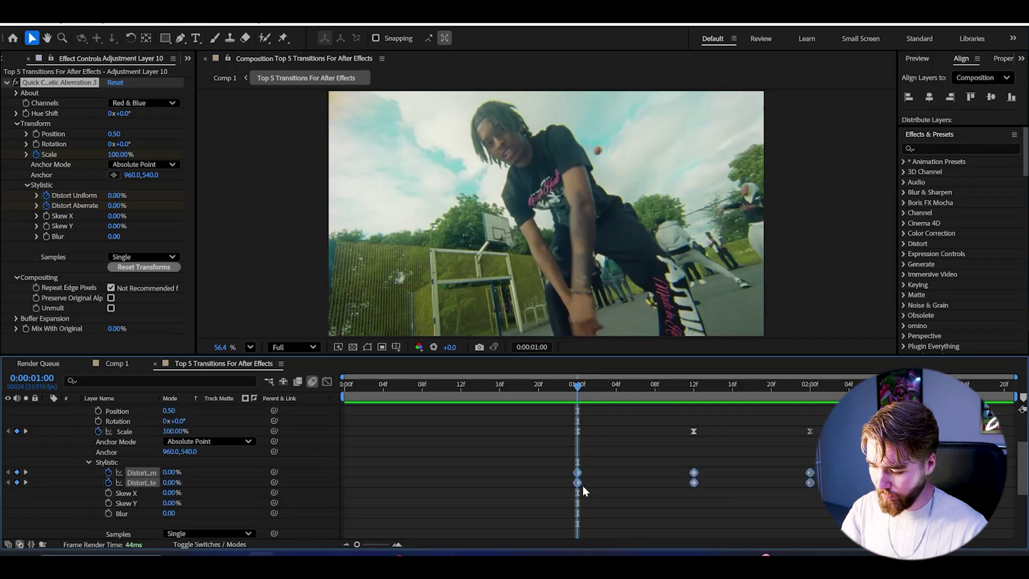
{"action": "left_click", "coordinate": [496, 307]}
Step: Shape the Distort Uniform value graph into a sharp peak at 0:00:01:12 with the keyframe handles
{"action": "left_click", "coordinate": [327, 381]}
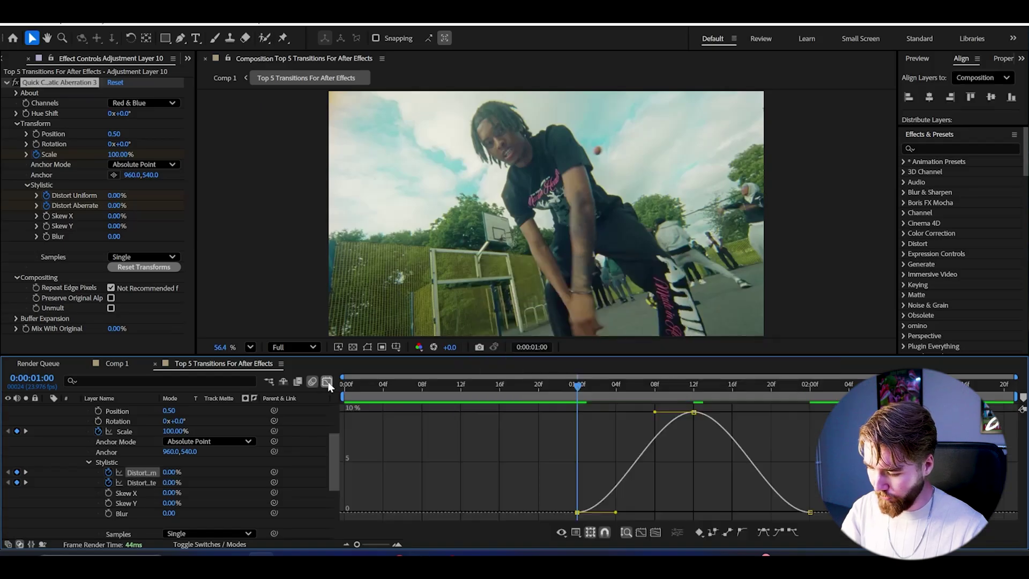
{"action": "left_click_drag", "start_coordinate": [616, 512], "coordinate": [693, 512]}
{"action": "left_click_drag", "start_coordinate": [655, 411], "coordinate": [695, 415]}
{"action": "left_click_drag", "start_coordinate": [771, 512], "coordinate": [693, 511]}
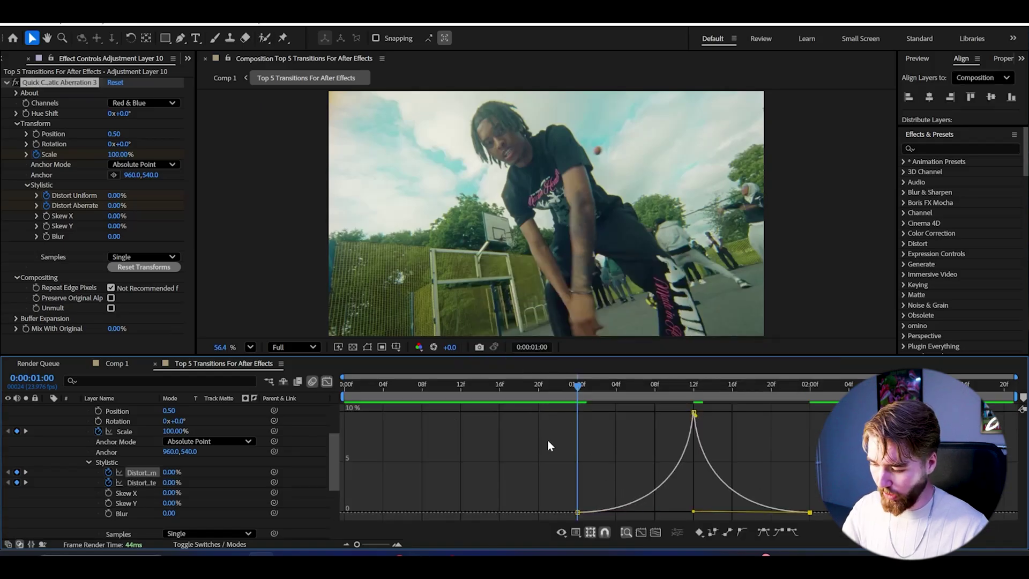
{"action": "left_click", "coordinate": [327, 382]}
Step: Give the Distort Aberrate value graph the same sharp peak at 0:00:01:12 and preview the transition
{"action": "left_click", "coordinate": [695, 482]}
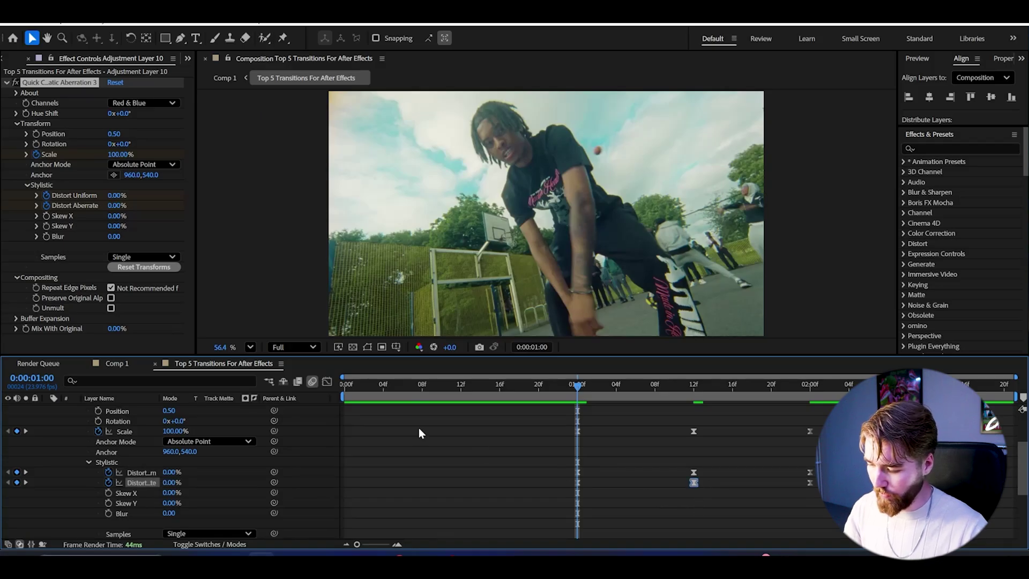
{"action": "left_click", "coordinate": [326, 382]}
{"action": "left_click_drag", "start_coordinate": [616, 512], "coordinate": [779, 516]}
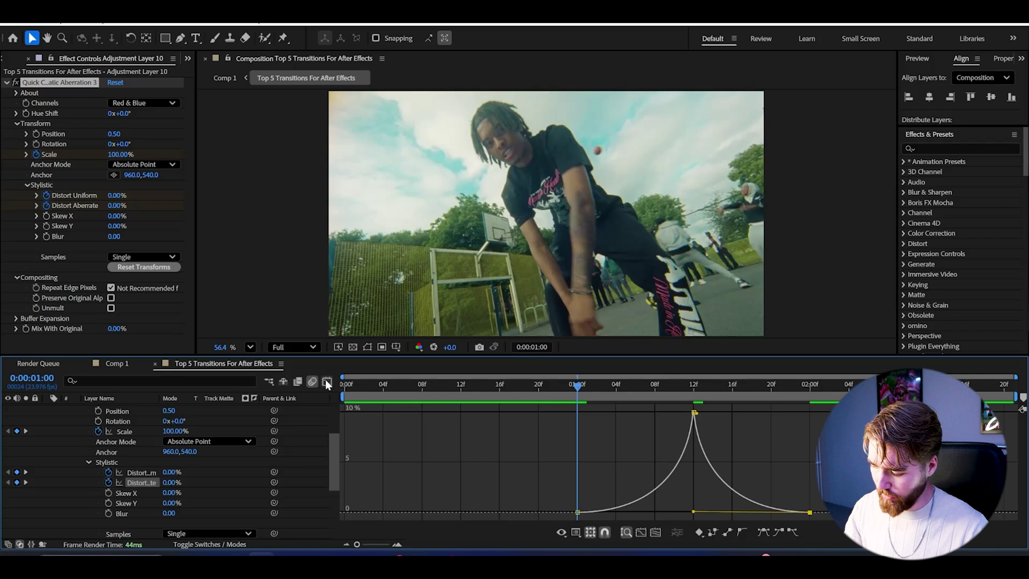
{"action": "left_click", "coordinate": [326, 381]}
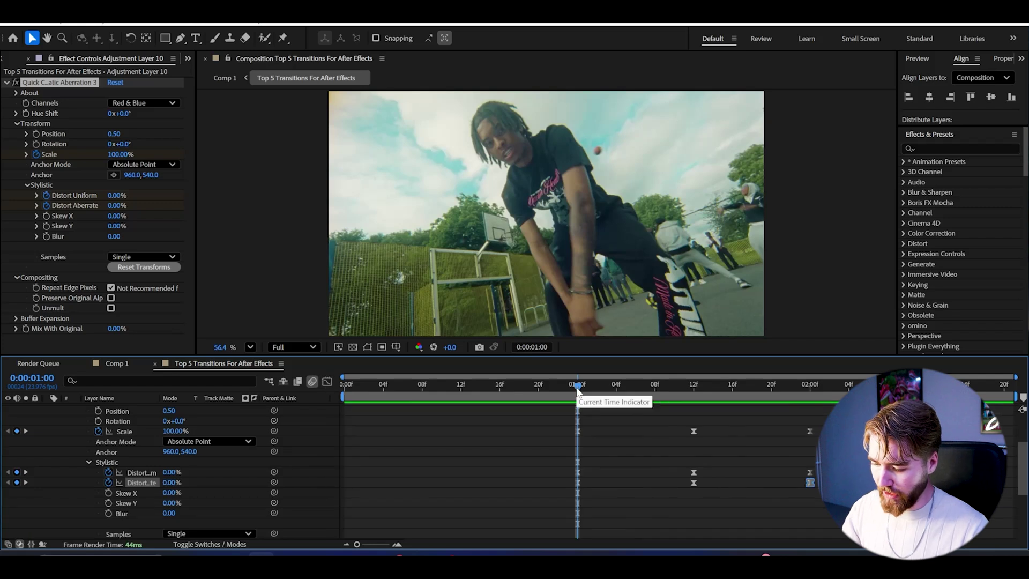
{"action": "key", "text": "space"}
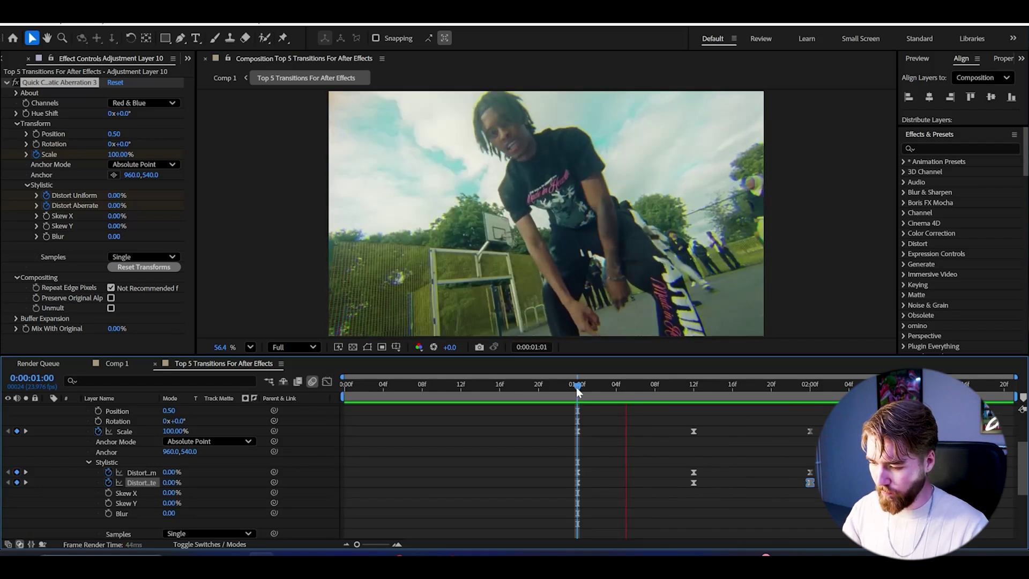
{"action": "key", "text": "space"}
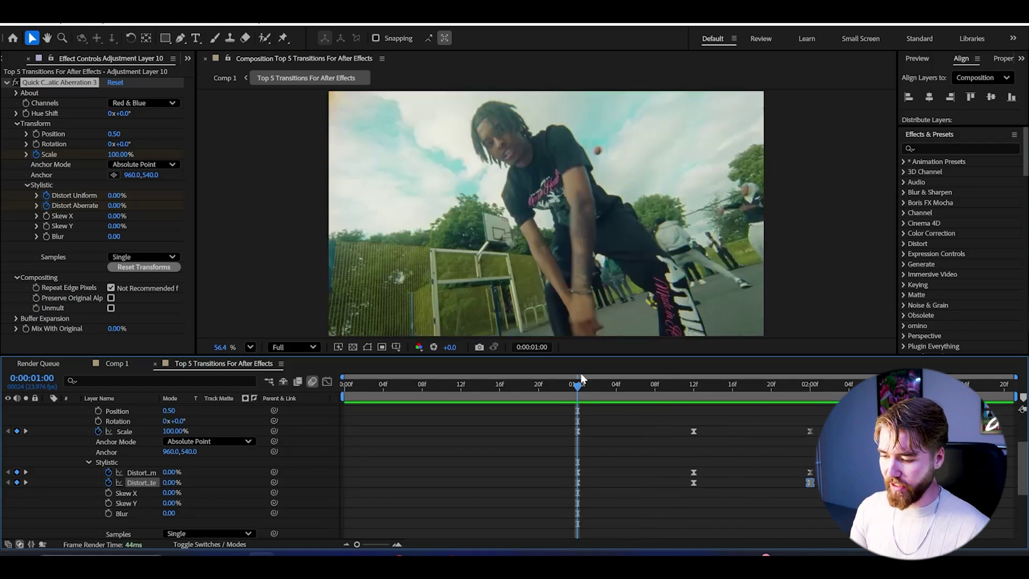
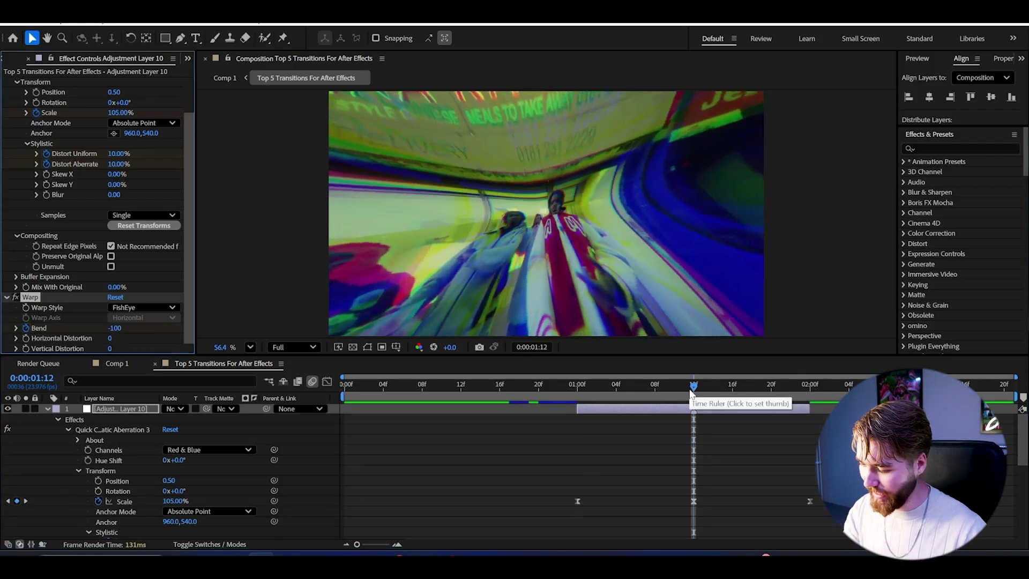
Step: Keyframe the FishEye Warp's Bend at 0 at both 0:00:02:00 and 0:00:01:00
{"action": "left_click", "coordinate": [801, 384]}
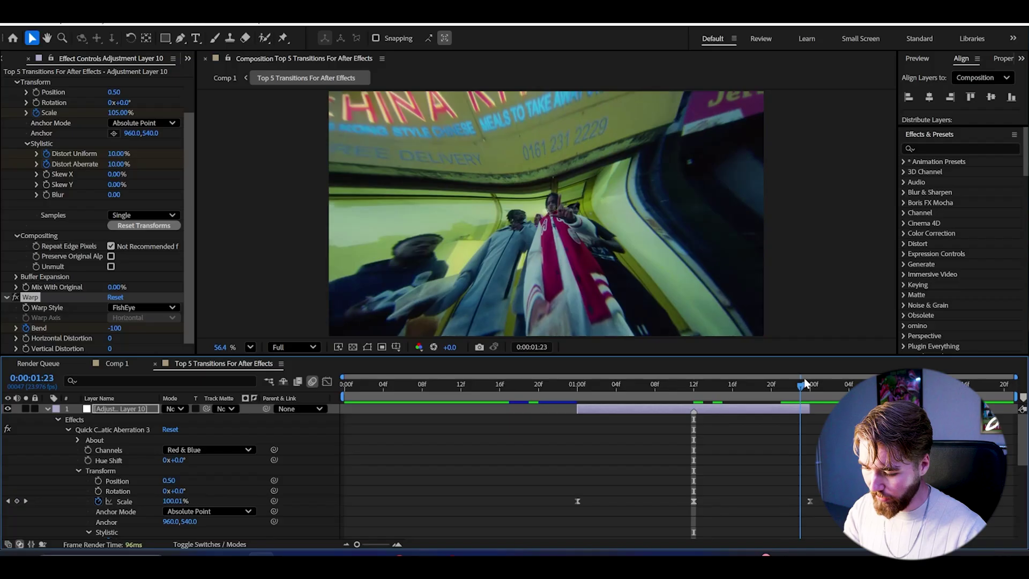
{"action": "left_click_drag", "start_coordinate": [804, 384], "coordinate": [810, 385]}
{"action": "left_click", "coordinate": [119, 328]}
{"action": "type", "text": "0"}
{"action": "key", "text": "Return"}
{"action": "left_click", "coordinate": [577, 384]}
{"action": "left_click", "coordinate": [115, 328]}
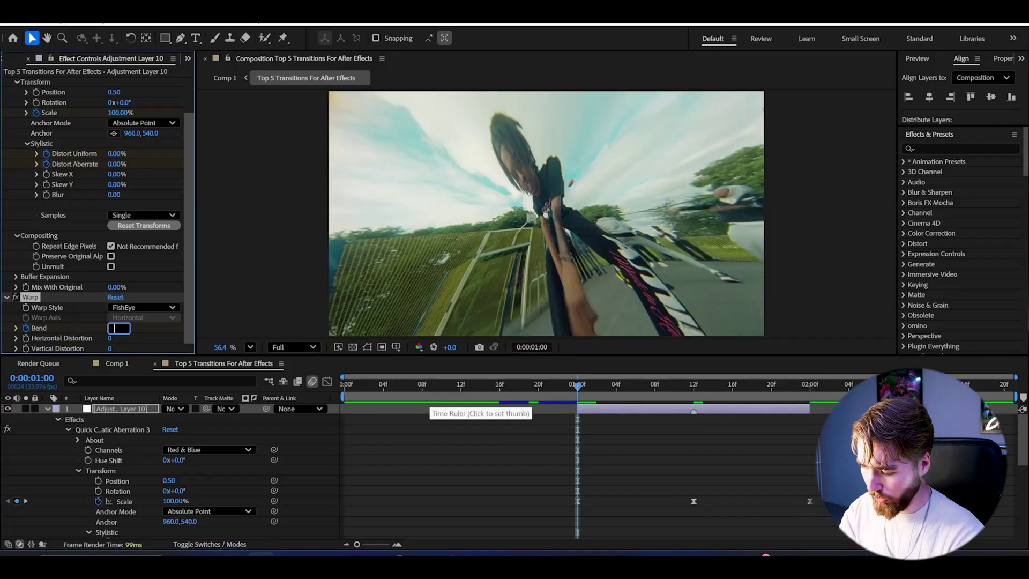
{"action": "type", "text": "0"}
{"action": "key", "text": "Return"}
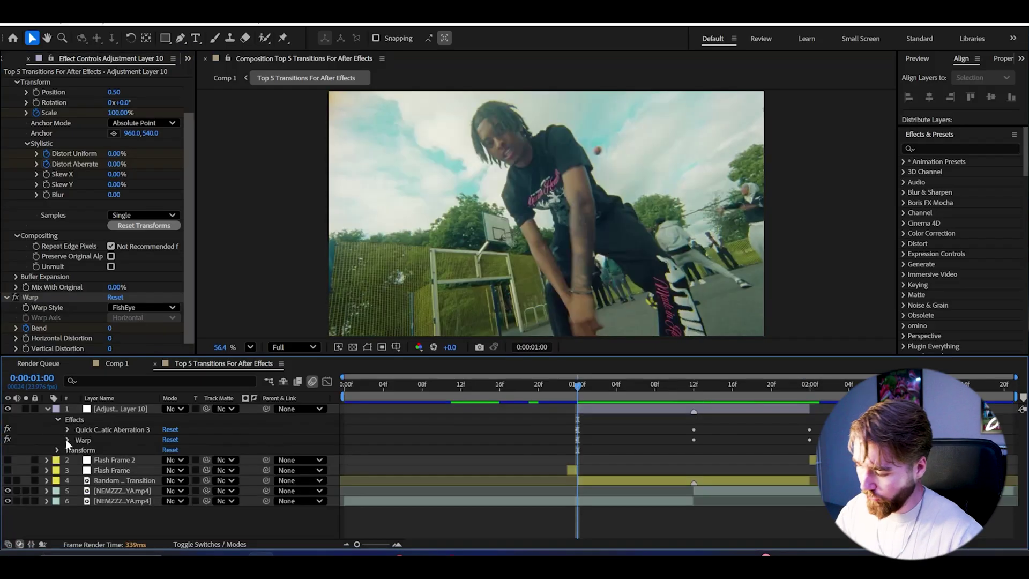
Step: Reveal the Warp effect's properties in the timeline and apply Easy Ease to its three Bend keyframes
{"action": "left_click", "coordinate": [68, 440]}
{"action": "left_click_drag", "start_coordinate": [819, 452], "coordinate": [571, 479]}
{"action": "right_click", "coordinate": [694, 471]}
{"action": "mouse_move", "coordinate": [711, 465]}
{"action": "left_click", "coordinate": [563, 306]}
Step: Shape the Warp's Bend value graph into a sharp dip at 0:00:01:12 with the keyframe handles
{"action": "key", "text": "shift+F3"}
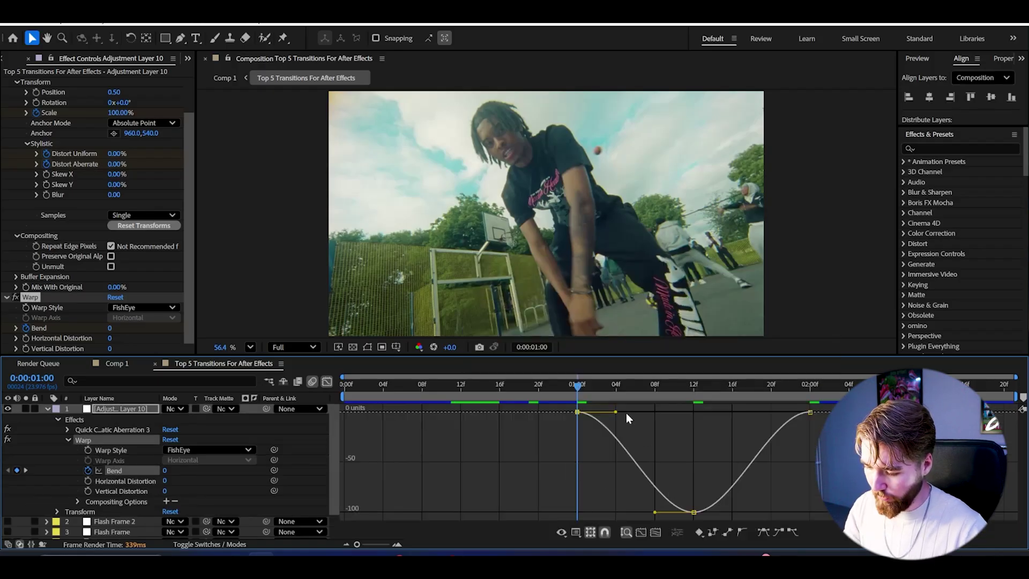
{"action": "left_click_drag", "start_coordinate": [617, 413], "coordinate": [733, 409]}
{"action": "left_click_drag", "start_coordinate": [655, 512], "coordinate": [694, 513]}
{"action": "left_click_drag", "start_coordinate": [770, 412], "coordinate": [686, 413]}
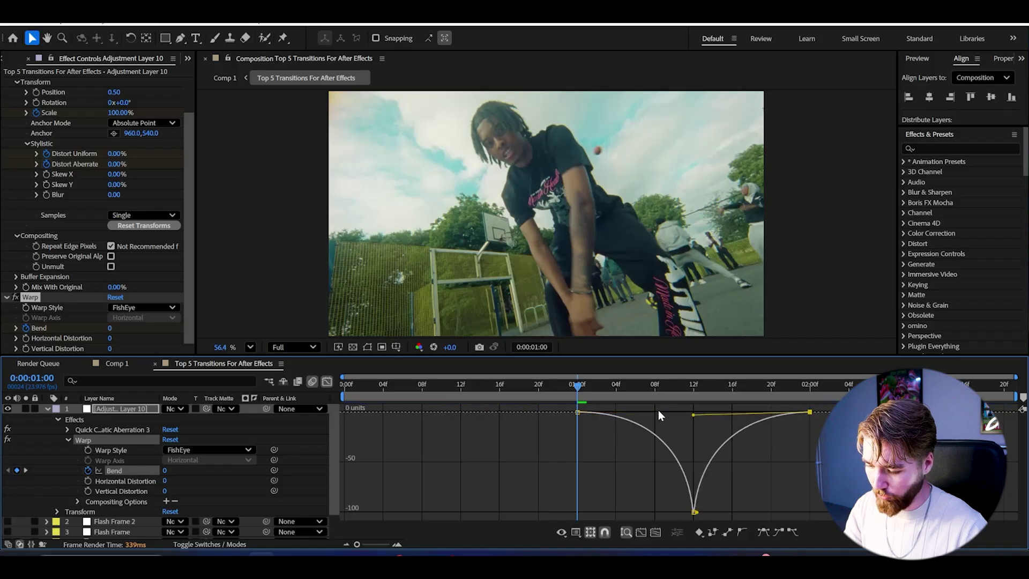
Step: Preview the warp transition from about 0:00:01:01 and save the project
{"action": "left_click", "coordinate": [586, 386]}
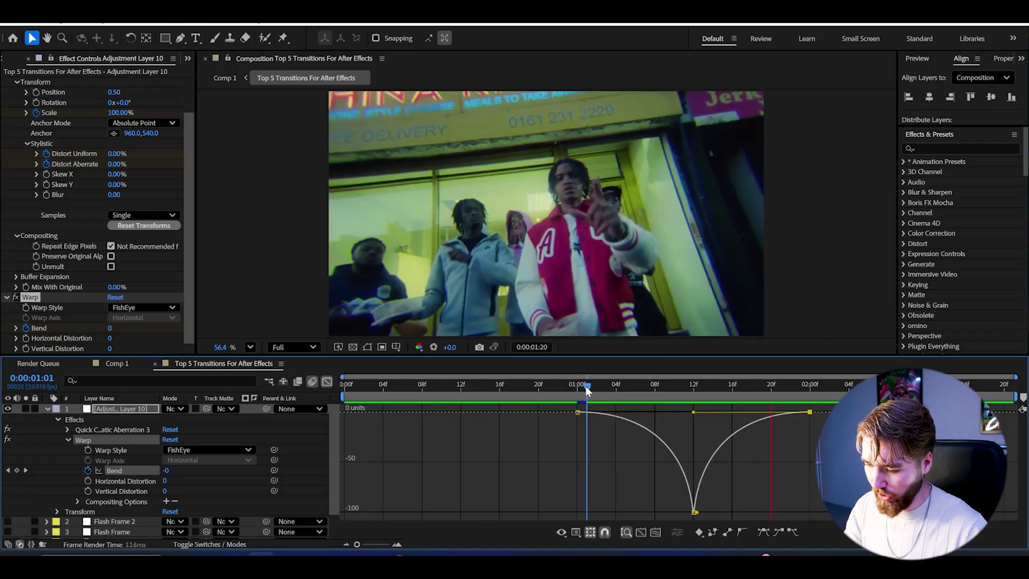
{"action": "key", "text": "space"}
{"action": "key", "text": "ctrl+s"}
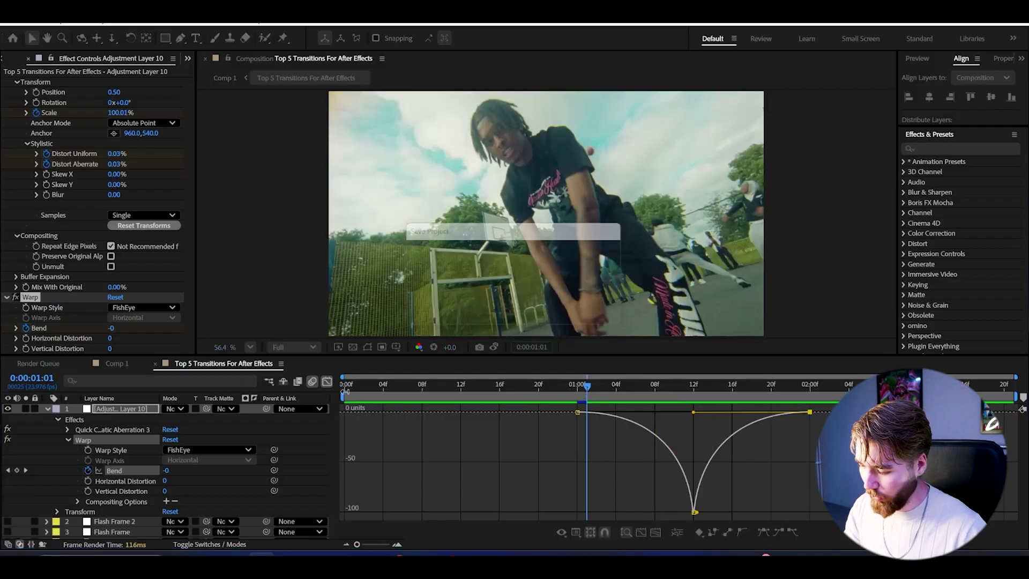
Step: Duplicate the adjustment layer's keyframed Warp effect and preview the transition from 0:00:01:00
{"action": "left_click", "coordinate": [327, 381]}
{"action": "left_click", "coordinate": [111, 414]}
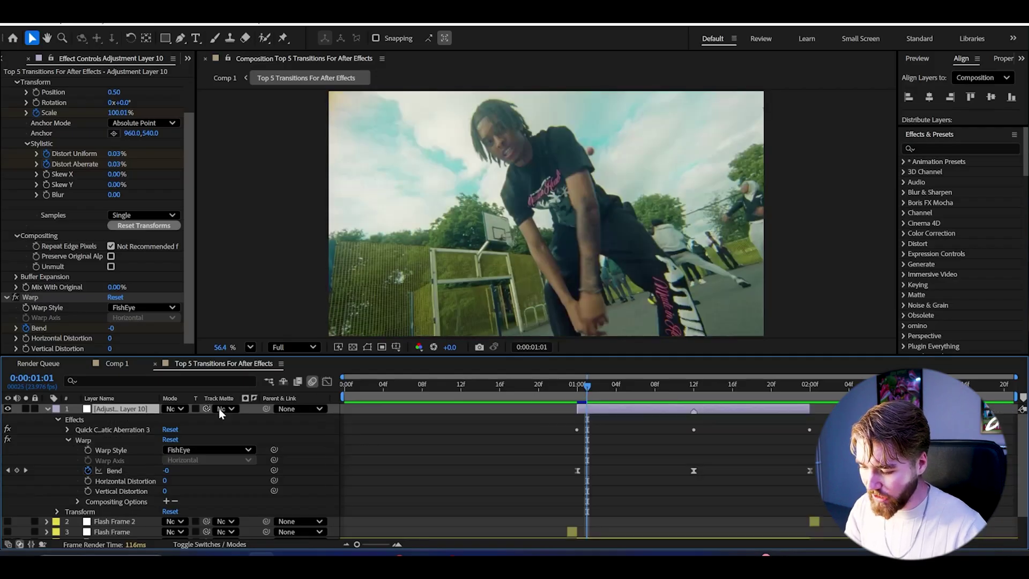
{"action": "left_click_drag", "start_coordinate": [686, 385], "coordinate": [694, 384]}
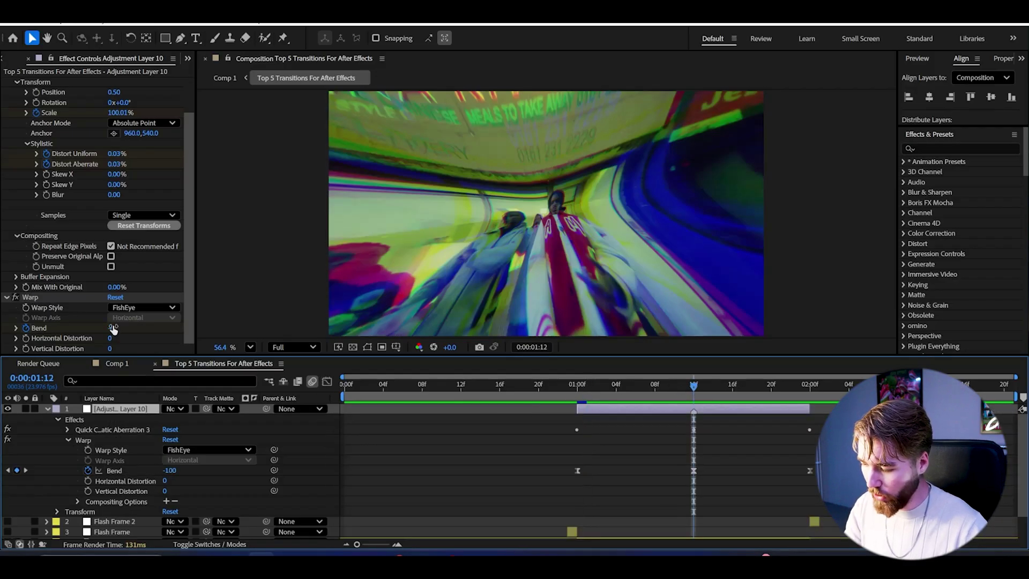
{"action": "left_click", "coordinate": [38, 299]}
{"action": "left_click", "coordinate": [577, 389]}
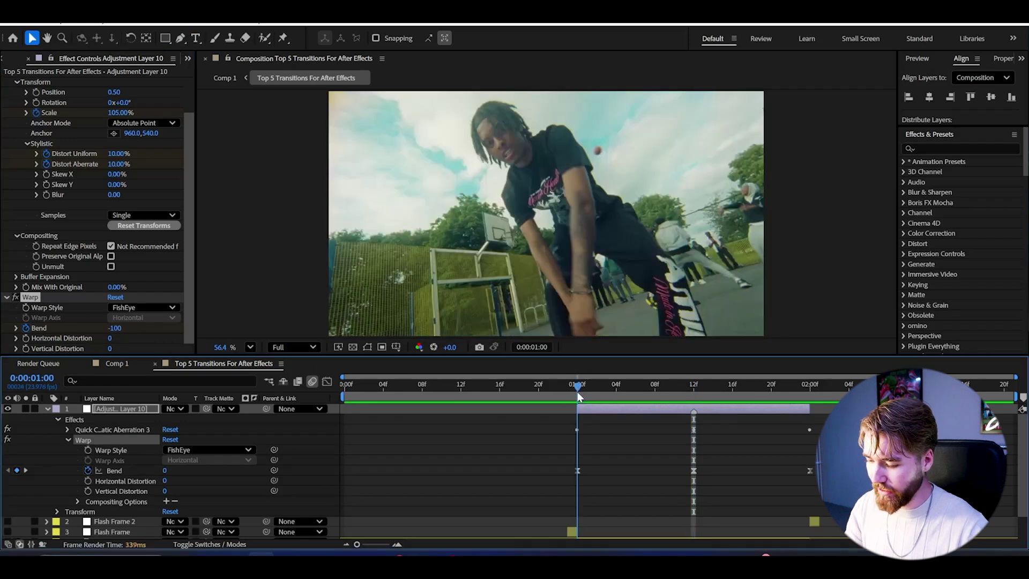
{"action": "left_click", "coordinate": [30, 299]}
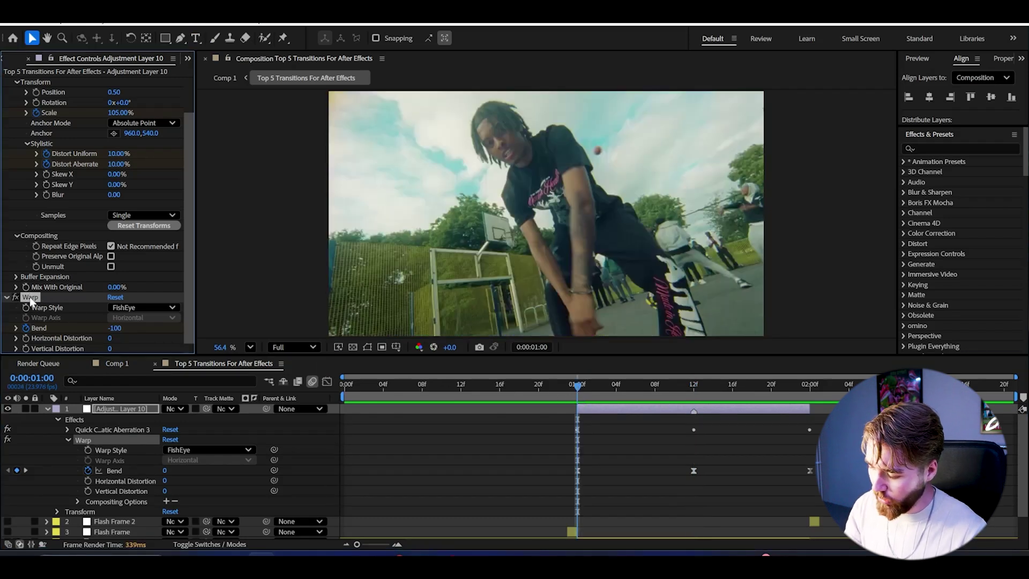
{"action": "key", "text": "ctrl+d"}
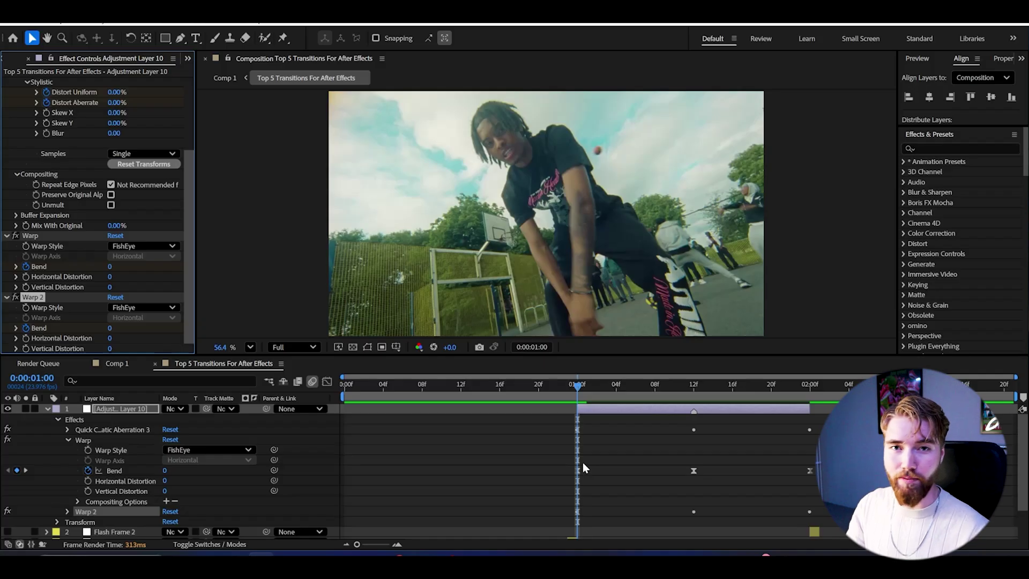
{"action": "key", "text": "space"}
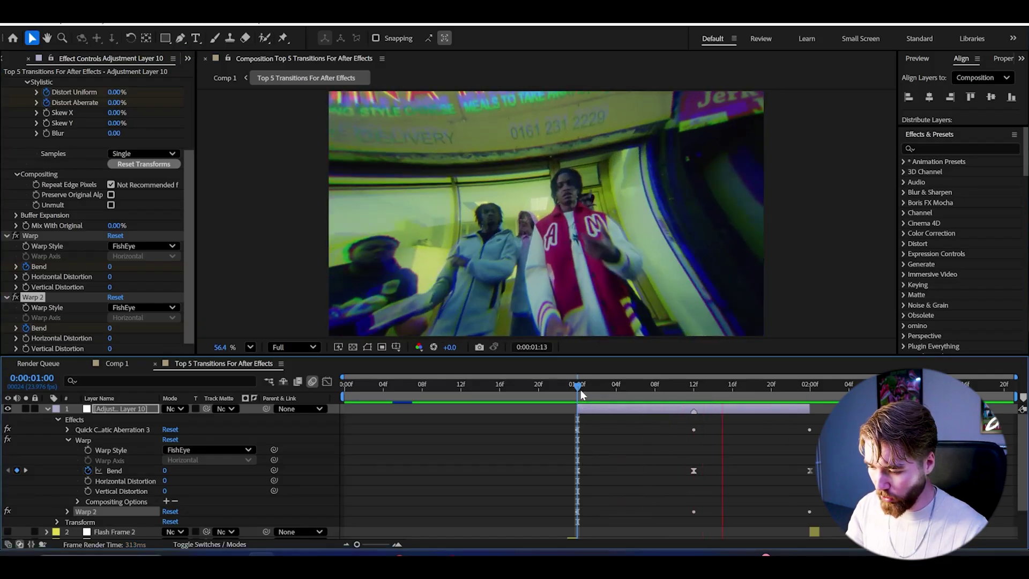
Step: Set the adjustment layer's Radial Blur to the Zoom type with an Amount of 100 at 0:00:01:12
{"action": "left_click_drag", "start_coordinate": [581, 394], "coordinate": [656, 391]}
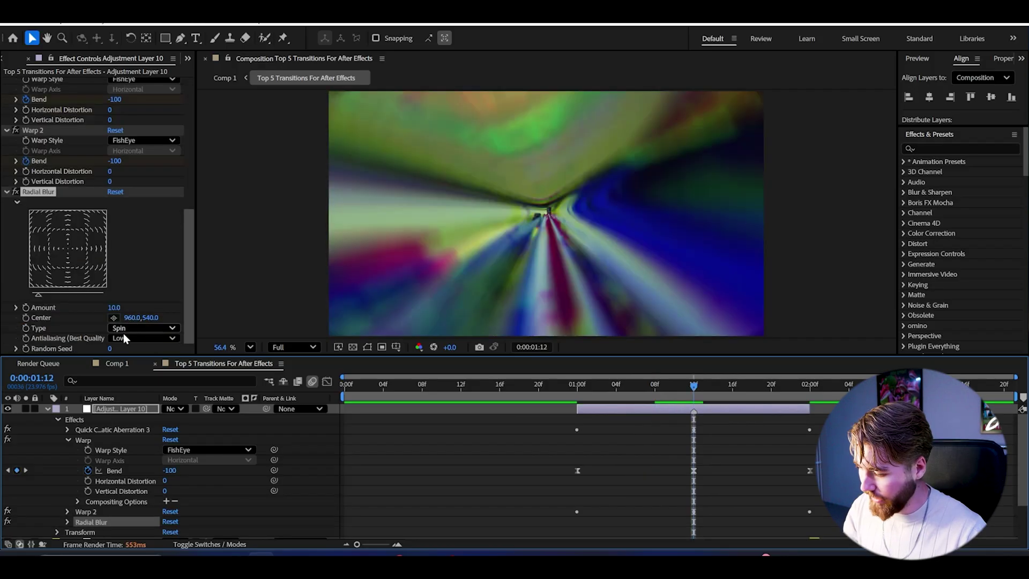
{"action": "left_click", "coordinate": [117, 329]}
{"action": "left_click", "coordinate": [123, 348]}
{"action": "left_click", "coordinate": [115, 307]}
{"action": "type", "text": "100"}
{"action": "key", "text": "Return"}
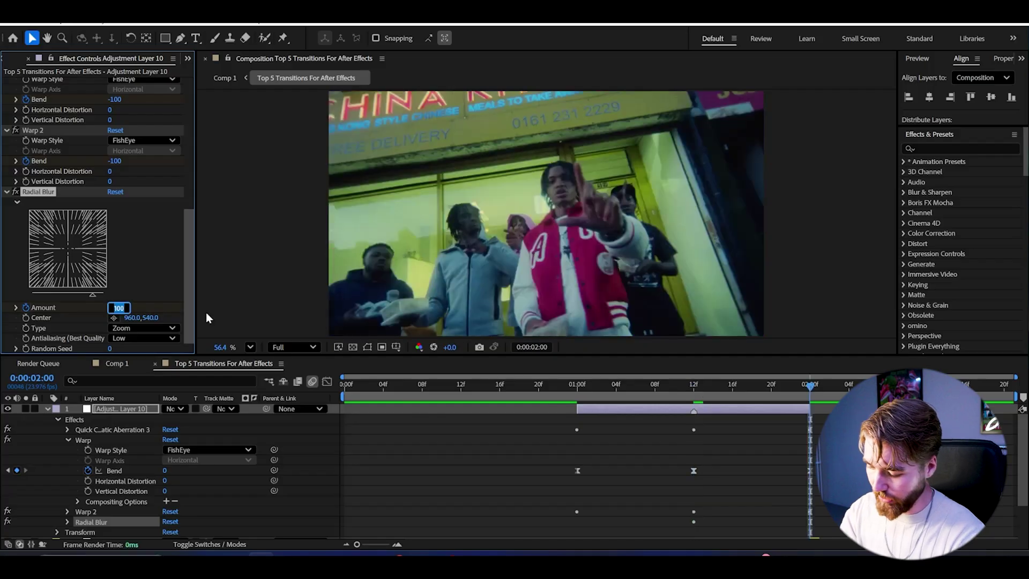
Step: Keyframe the Radial Blur Amount at 0 at both 0:00:02:00 and 0:00:01:00
{"action": "key", "text": "BackSpace"}
{"action": "type", "text": "0"}
{"action": "key", "text": "Return"}
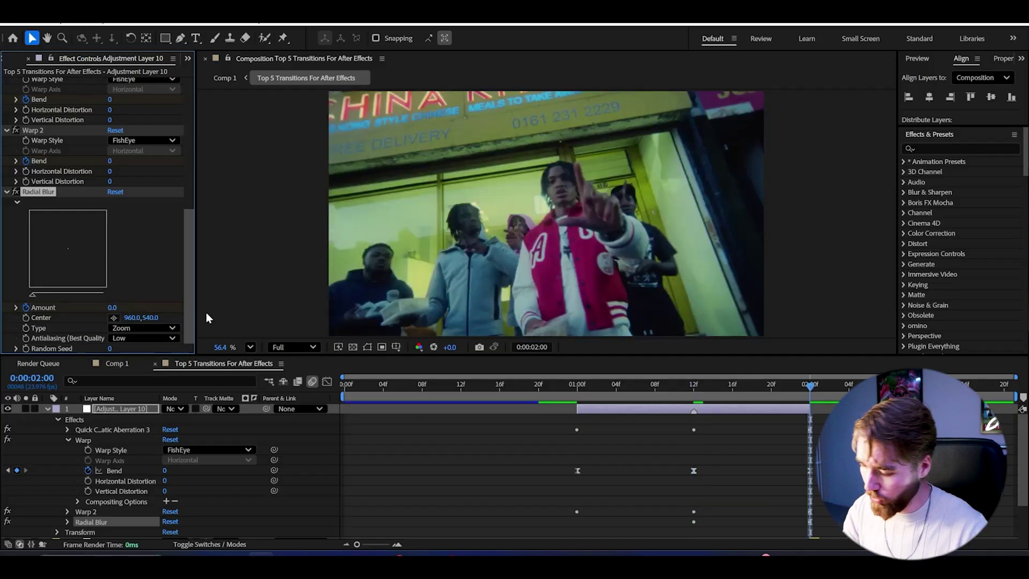
{"action": "left_click", "coordinate": [578, 387]}
{"action": "left_click", "coordinate": [114, 308]}
{"action": "type", "text": "0"}
{"action": "key", "text": "Return"}
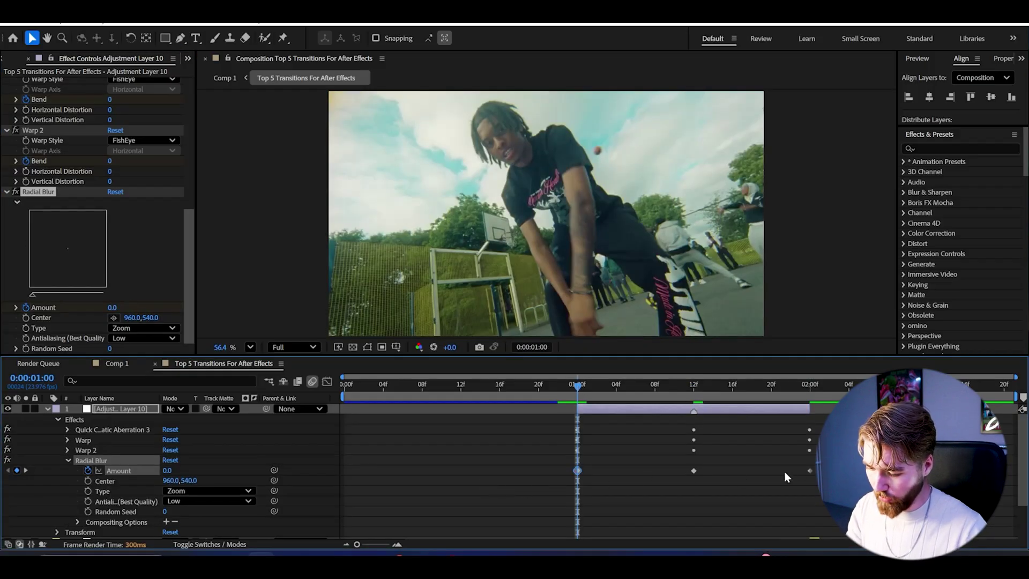
Step: Apply Easy Ease to the three Radial Blur Amount keyframes and shape their value graph into a sharp peak at 0:00:01:12
{"action": "left_click_drag", "start_coordinate": [818, 464], "coordinate": [583, 479]}
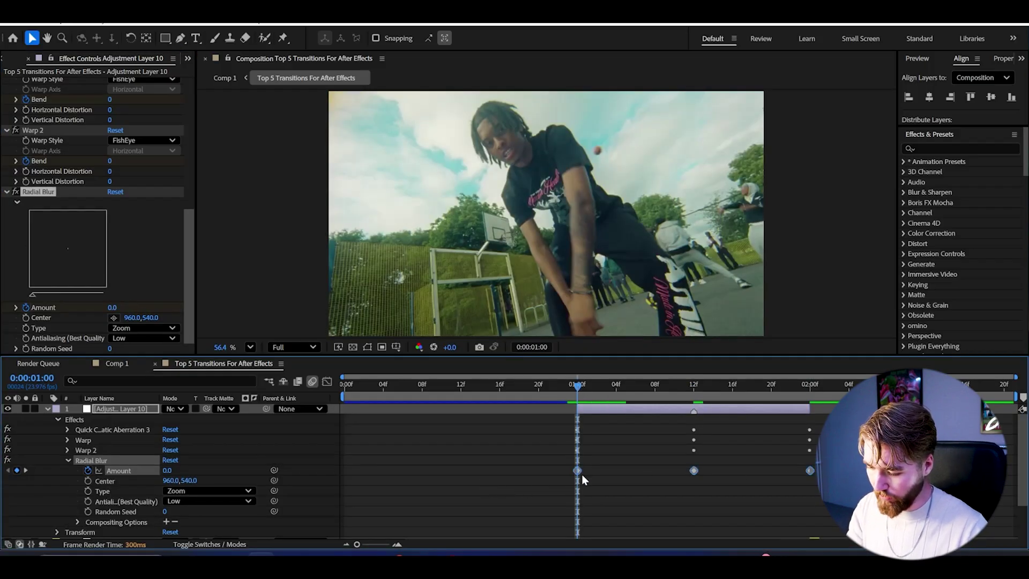
{"action": "right_click", "coordinate": [694, 471]}
{"action": "left_click", "coordinate": [611, 478]}
{"action": "key", "text": "shift+F3"}
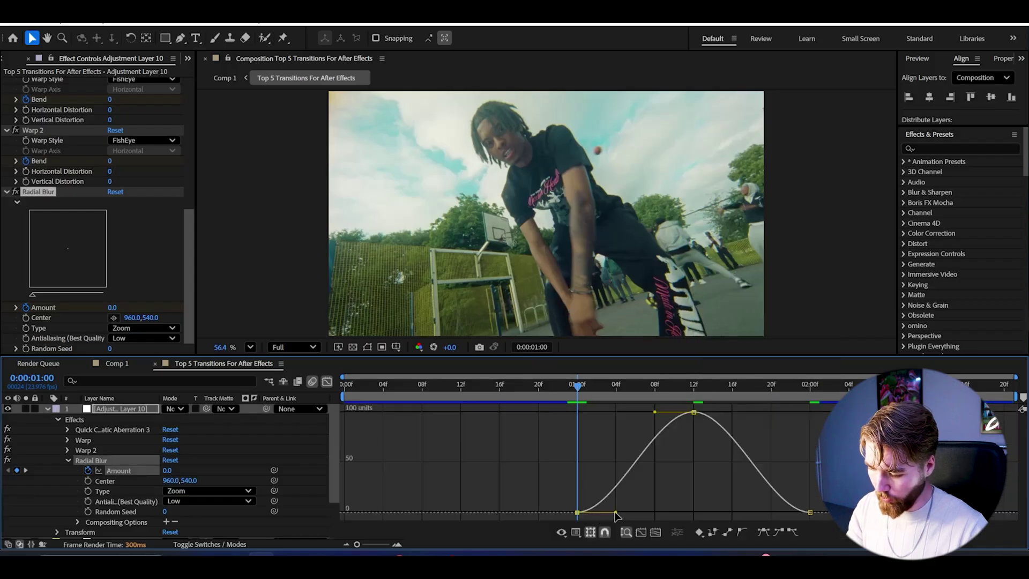
{"action": "left_click_drag", "start_coordinate": [654, 412], "coordinate": [710, 412]}
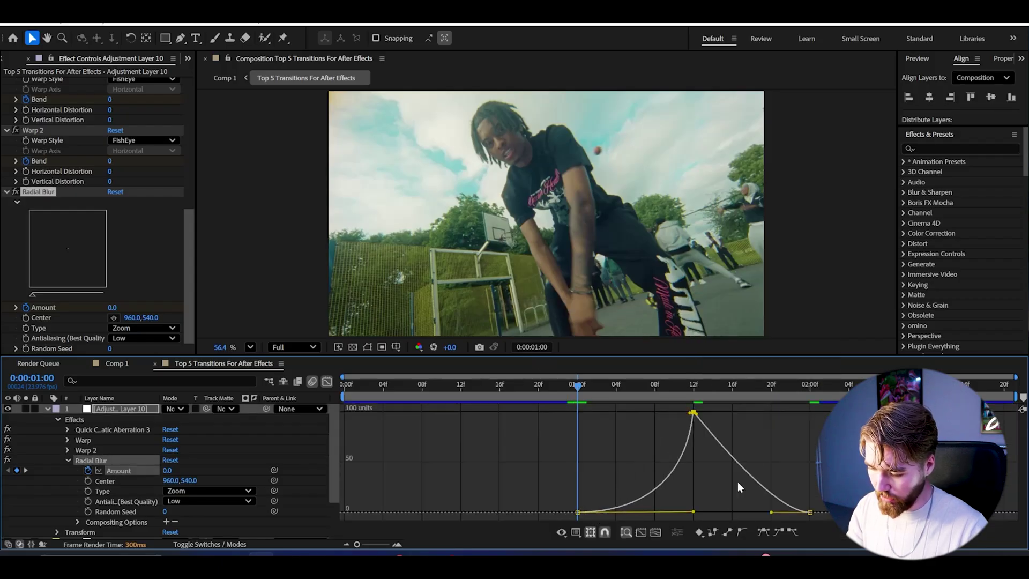
{"action": "left_click_drag", "start_coordinate": [771, 513], "coordinate": [657, 508]}
Step: Preview the radial blur transition from 0:00:00:20, leave the graph view and step through the frames to 0:00:01:09
{"action": "left_click", "coordinate": [538, 386]}
{"action": "key", "text": "space"}
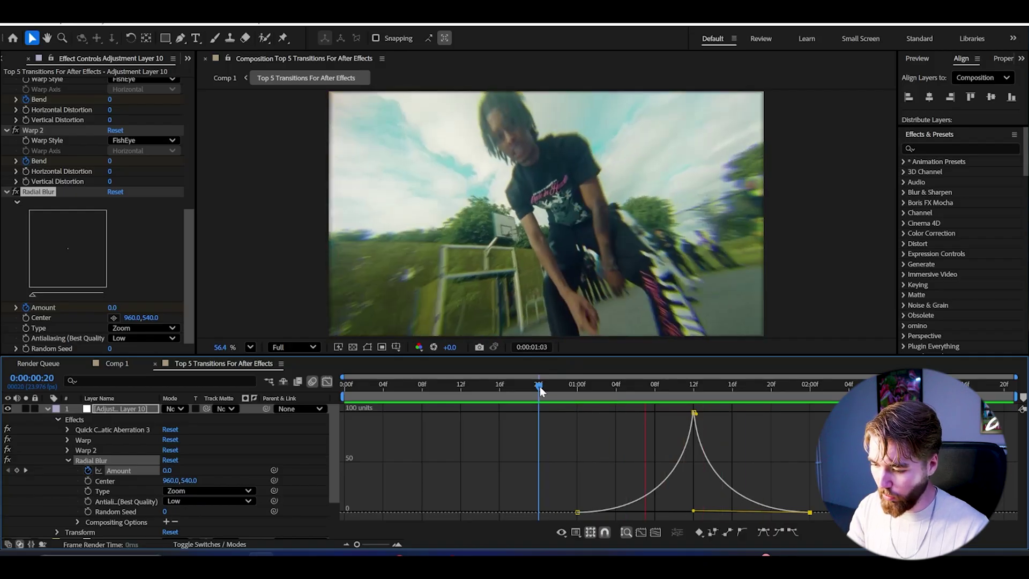
{"action": "left_click_drag", "start_coordinate": [539, 385], "coordinate": [616, 386]}
{"action": "key", "text": "shift+F3"}
{"action": "key", "text": "Page_Down"}
{"action": "key", "text": "Page_Down"}
{"action": "key", "text": "Page_Down"}
{"action": "key", "text": "Page_Down"}
{"action": "key", "text": "Page_Down"}
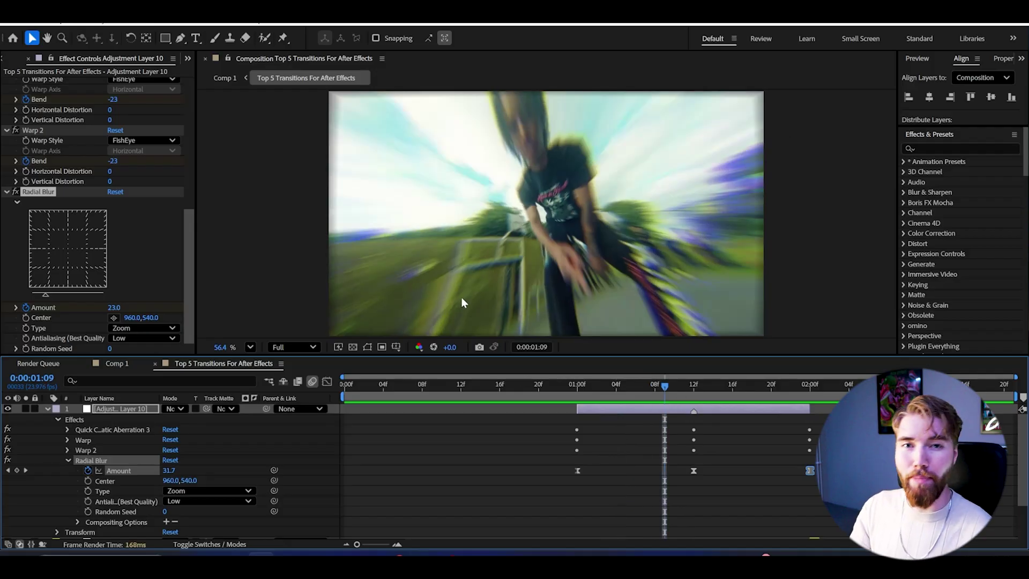
Step: Add a Transform effect to the adjustment layer and keyframe its Scale at 110 at 0:00:01:12
{"action": "key", "text": "ctrl+space"}
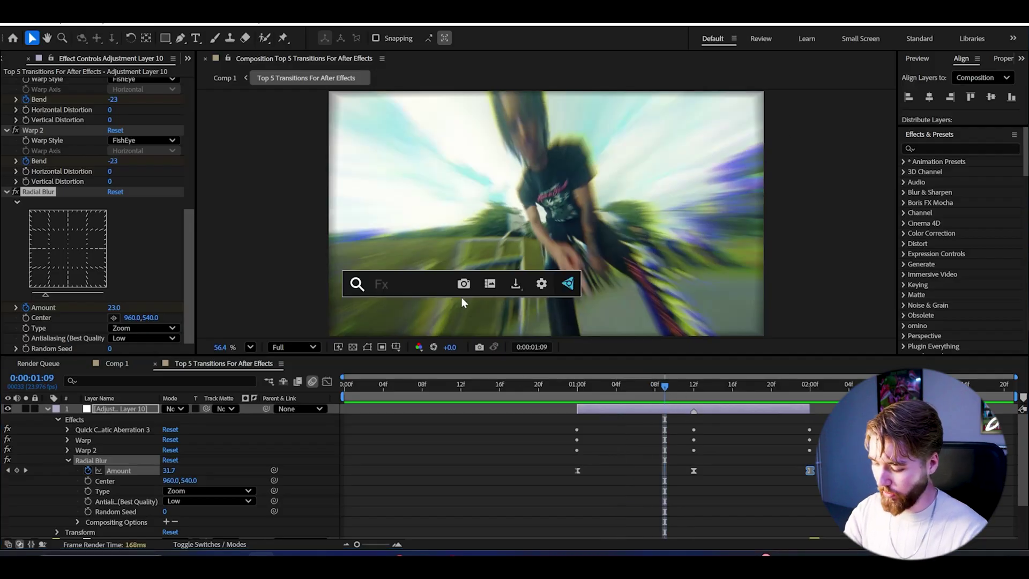
{"action": "type", "text": "tr"}
{"action": "key", "text": "Return"}
{"action": "key", "text": "Page_Down"}
{"action": "key", "text": "Page_Down"}
{"action": "key", "text": "Page_Down"}
{"action": "left_click", "coordinate": [116, 219]}
{"action": "type", "text": "110"}
{"action": "key", "text": "Return"}
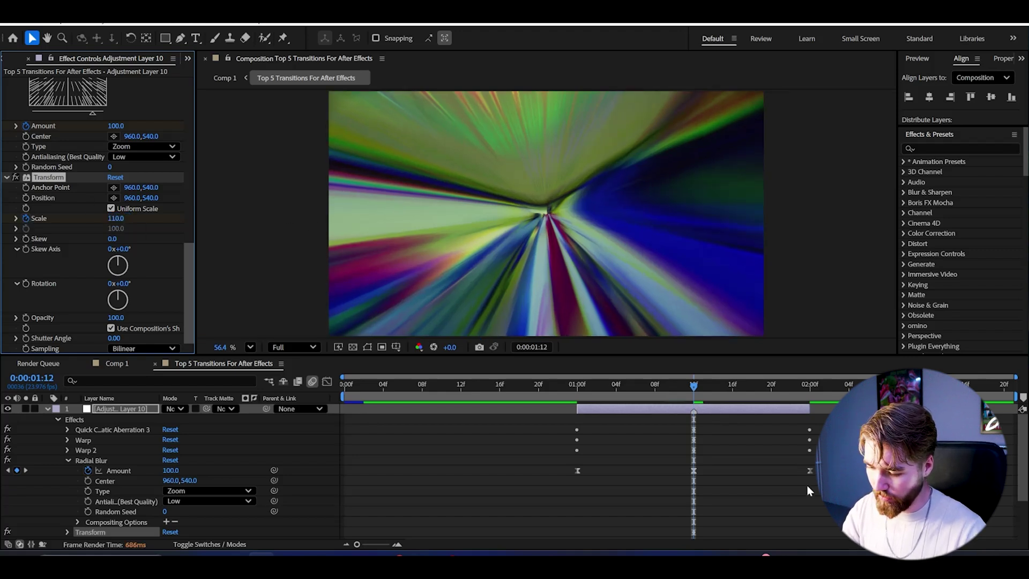
Step: Keyframe the Transform effect's Scale at 100 at 0:00:02:00 and 0:00:01:00
{"action": "key", "text": "k"}
{"action": "left_click", "coordinate": [117, 219]}
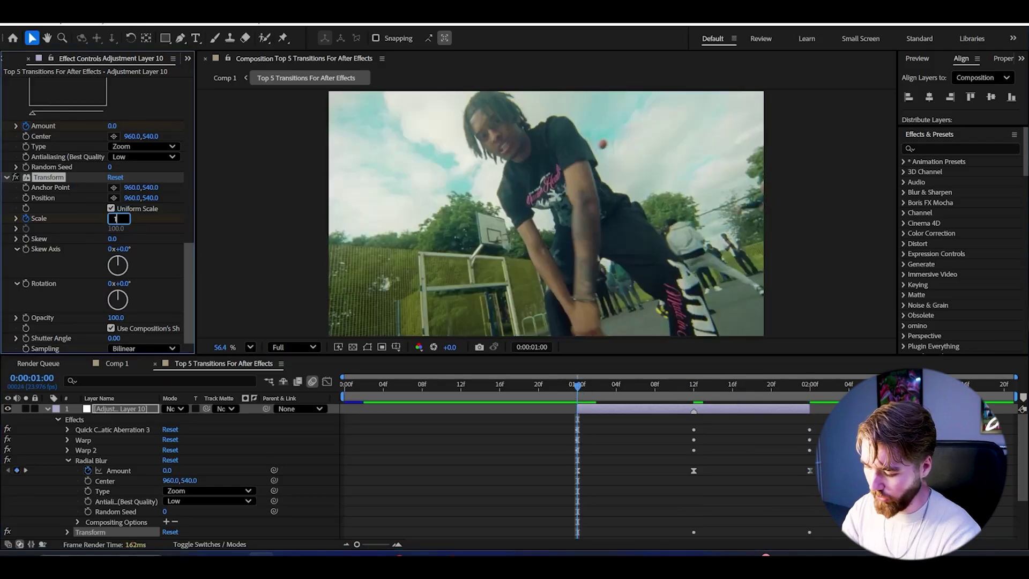
{"action": "key", "text": "Return"}
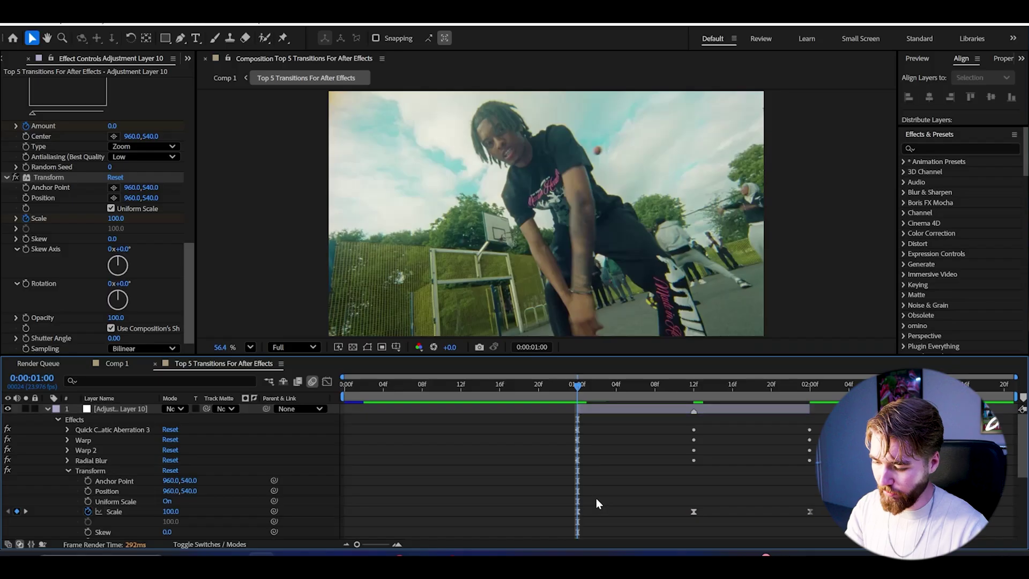
Step: Shape the Transform Scale value graph into a sharp peak at 0:00:01:12 and preview the result
{"action": "key", "text": "shift+F3"}
{"action": "left_click_drag", "start_coordinate": [617, 513], "coordinate": [694, 513]}
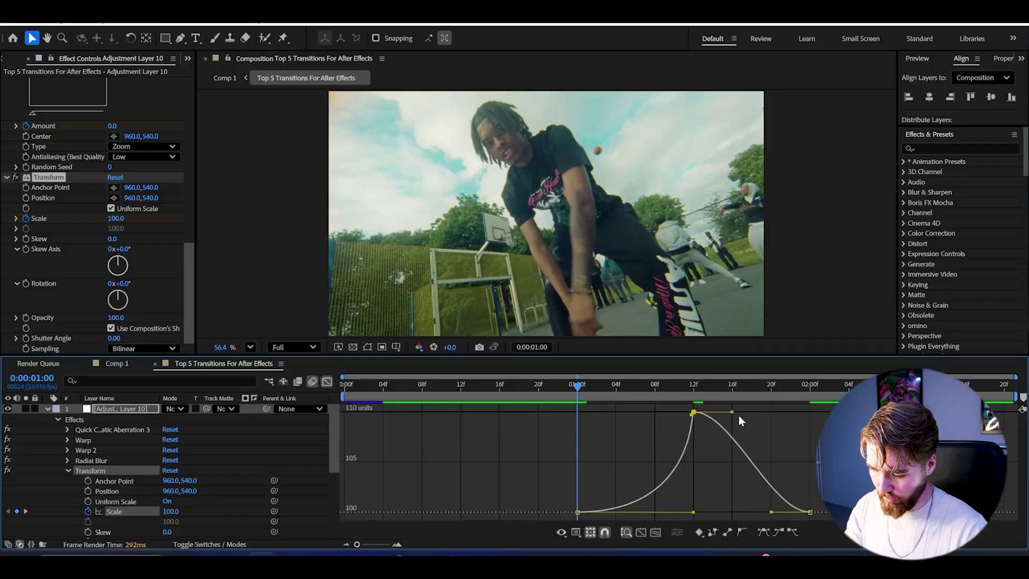
{"action": "left_click_drag", "start_coordinate": [733, 411], "coordinate": [690, 424]}
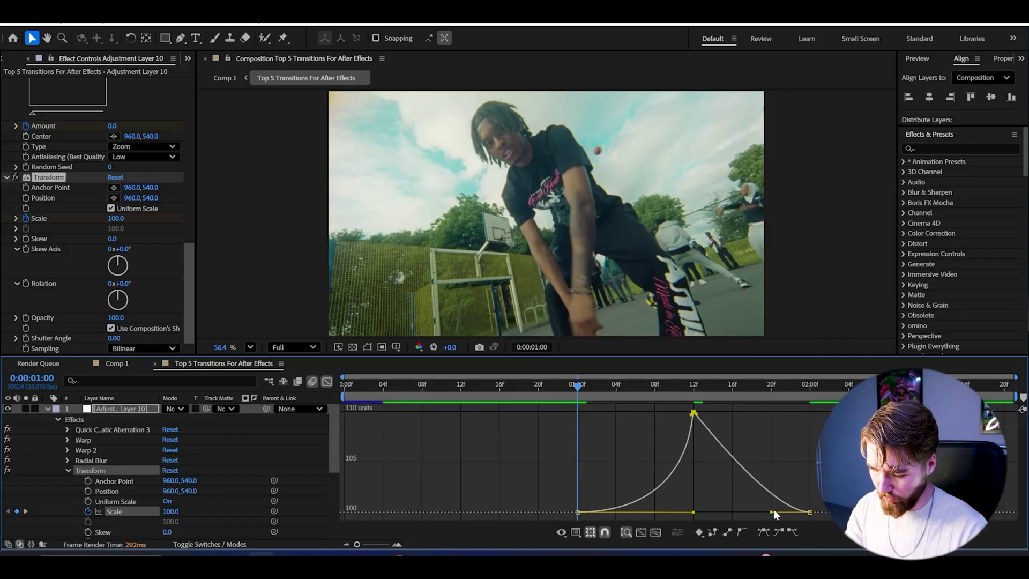
{"action": "left_click_drag", "start_coordinate": [772, 512], "coordinate": [693, 512]}
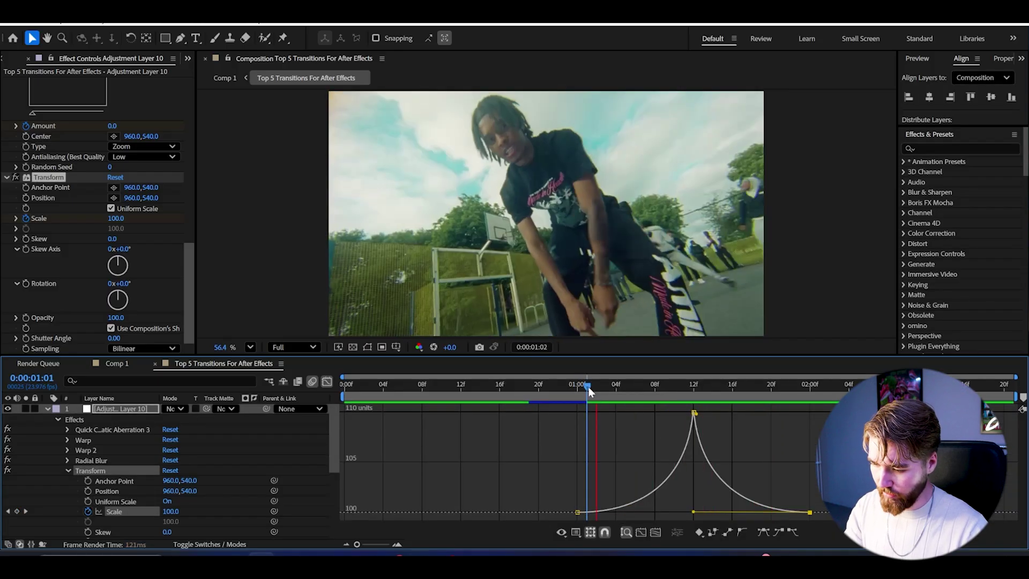
{"action": "key", "text": "space"}
{"action": "left_click_drag", "start_coordinate": [584, 397], "coordinate": [596, 398]}
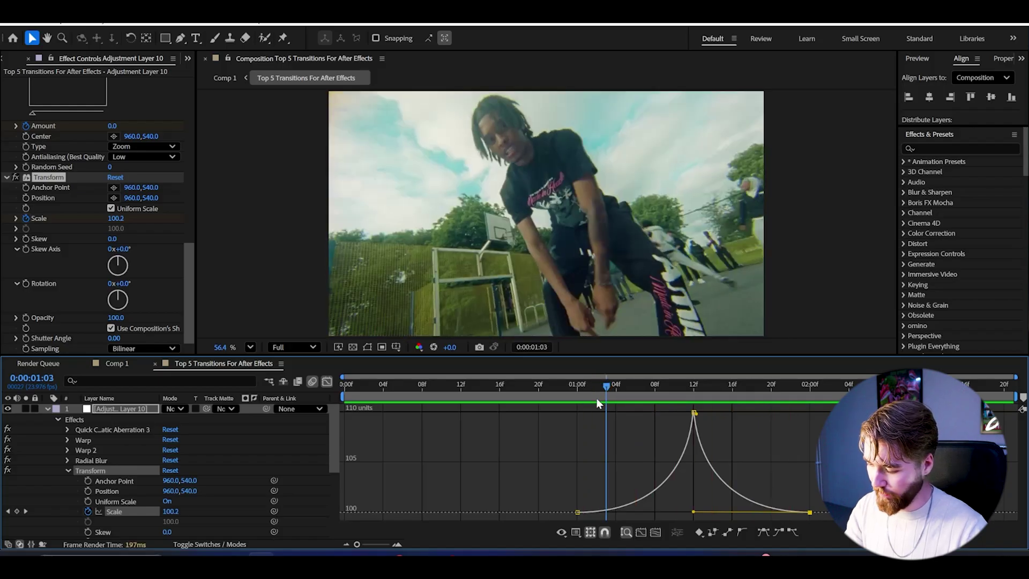
Step: Close the value graph, enable motion blur on the adjustment layer and preview the transition from the start
{"action": "left_click", "coordinate": [327, 381]}
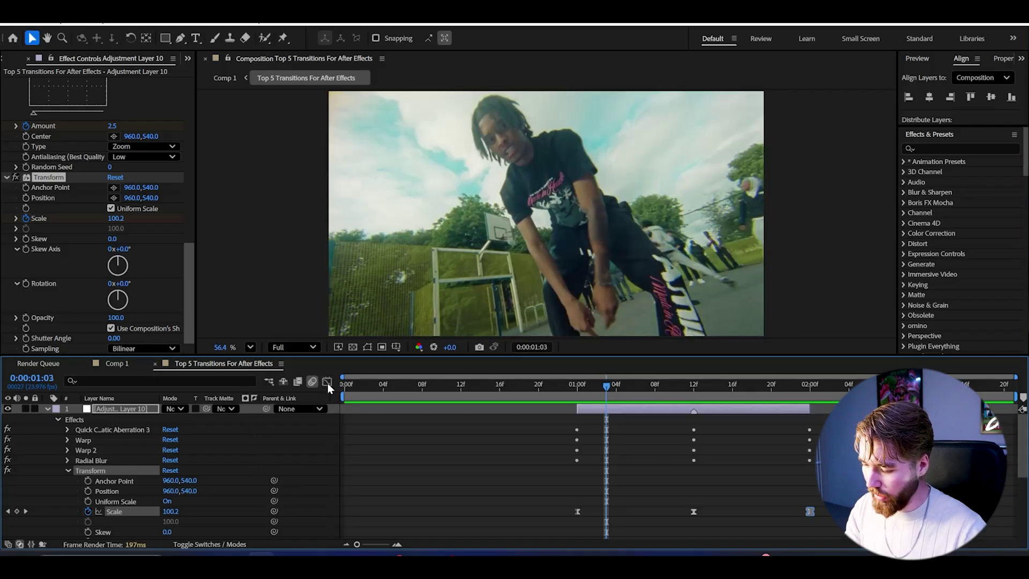
{"action": "left_click", "coordinate": [214, 544]}
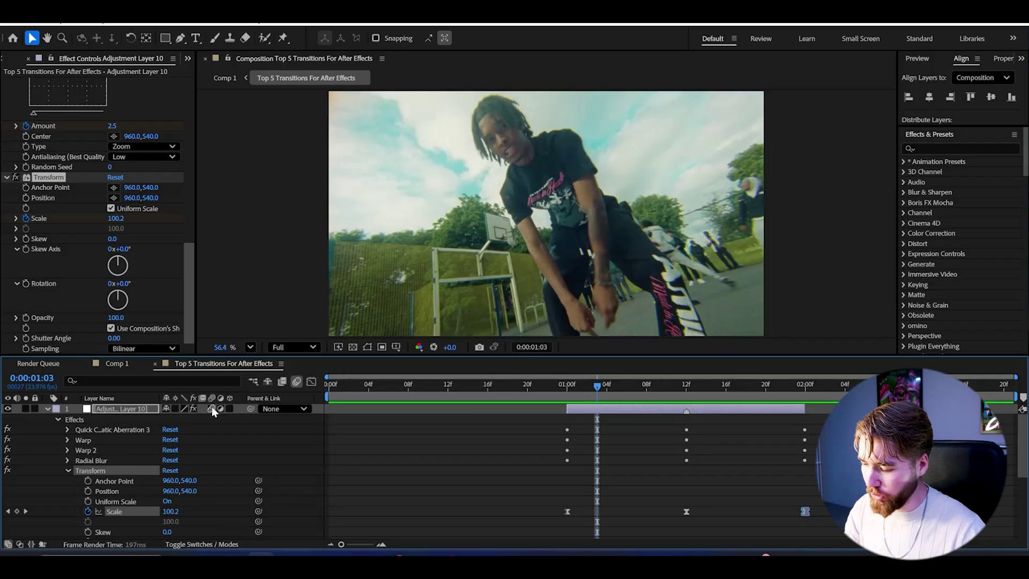
{"action": "key", "text": "Home"}
{"action": "key", "text": "space"}
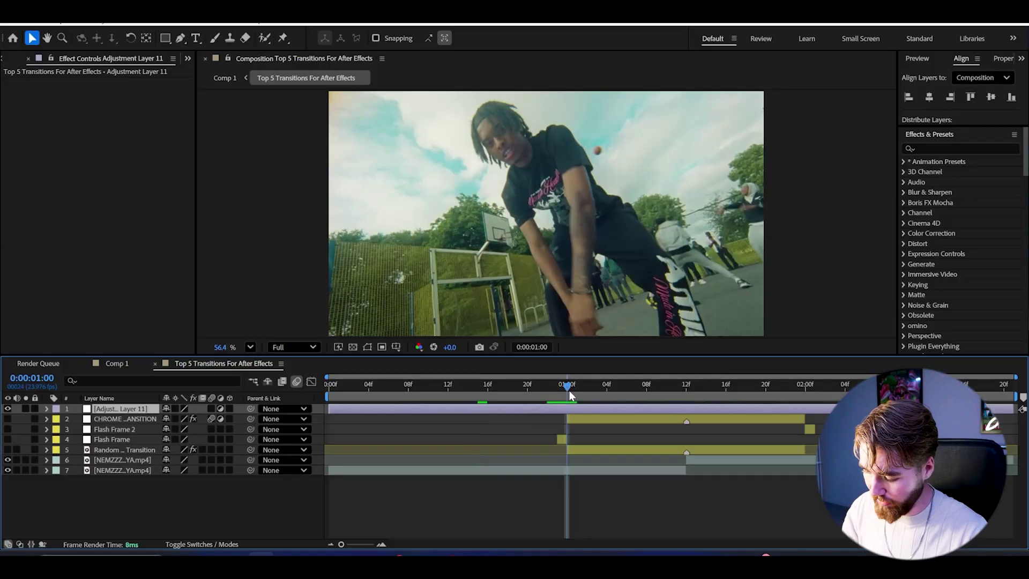
Step: Split the new adjustment layer at 0:00:01:00 and delete the part before it
{"action": "key", "text": "ctrl+shift+d"}
{"action": "left_click", "coordinate": [558, 419]}
{"action": "key", "text": "Delete"}
{"action": "key", "text": "space"}
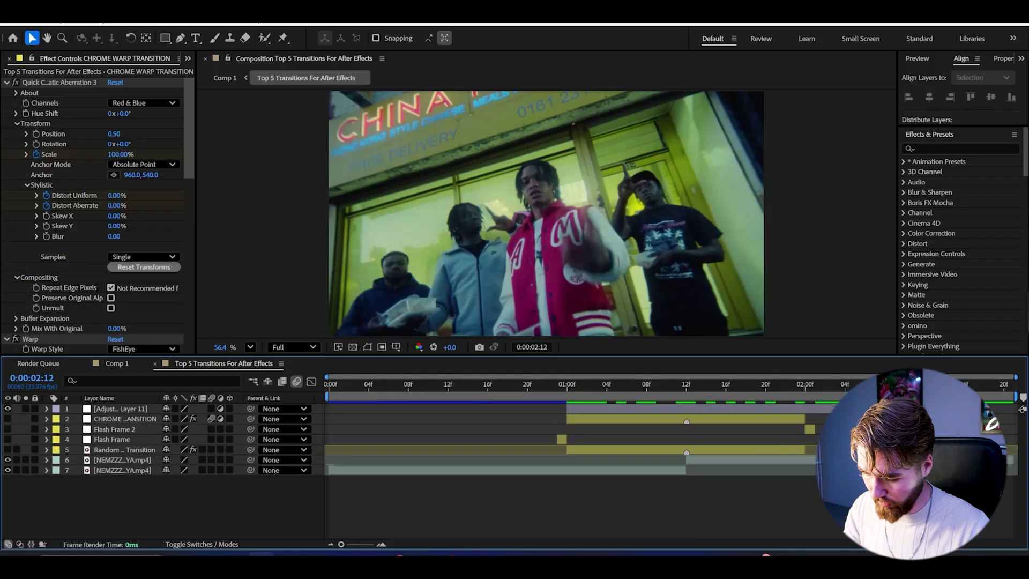
Step: Shift the adjustment layer to start at 0:00:00:18 and add a layer marker at the cut at 0:00:01:12
{"action": "key", "text": "space"}
{"action": "left_click", "coordinate": [722, 409]}
{"action": "left_click_drag", "start_coordinate": [722, 409], "coordinate": [687, 411]}
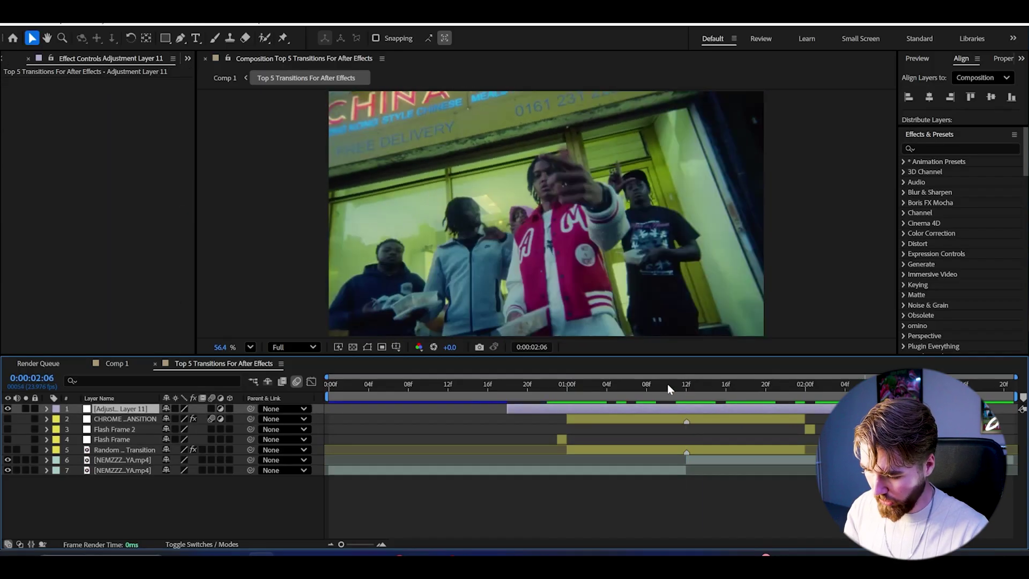
{"action": "left_click_drag", "start_coordinate": [712, 410], "coordinate": [692, 408]}
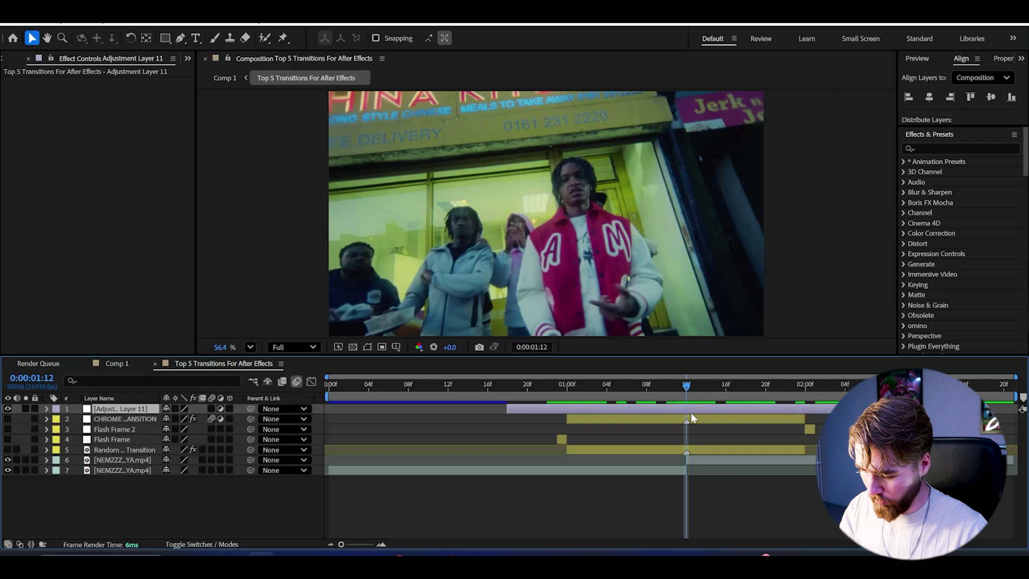
{"action": "key", "text": "KP_Multiply"}
{"action": "key", "text": "i"}
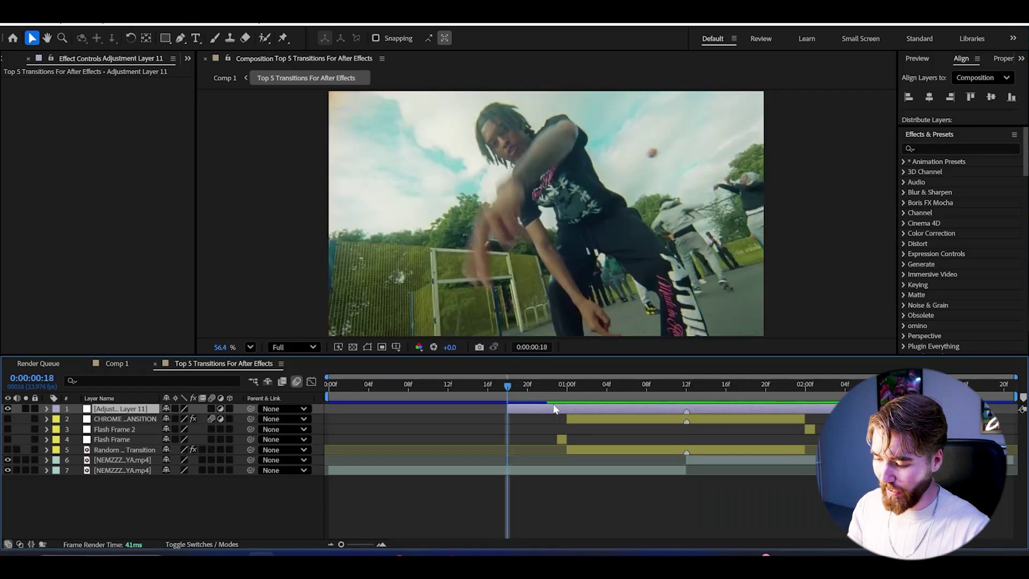
Step: Add the S_Flicker effect to the adjustment layer and keyframe its Amplitude at 5 at 0:00:01:12
{"action": "key", "text": "ctrl+space"}
{"action": "type", "text": "fl"}
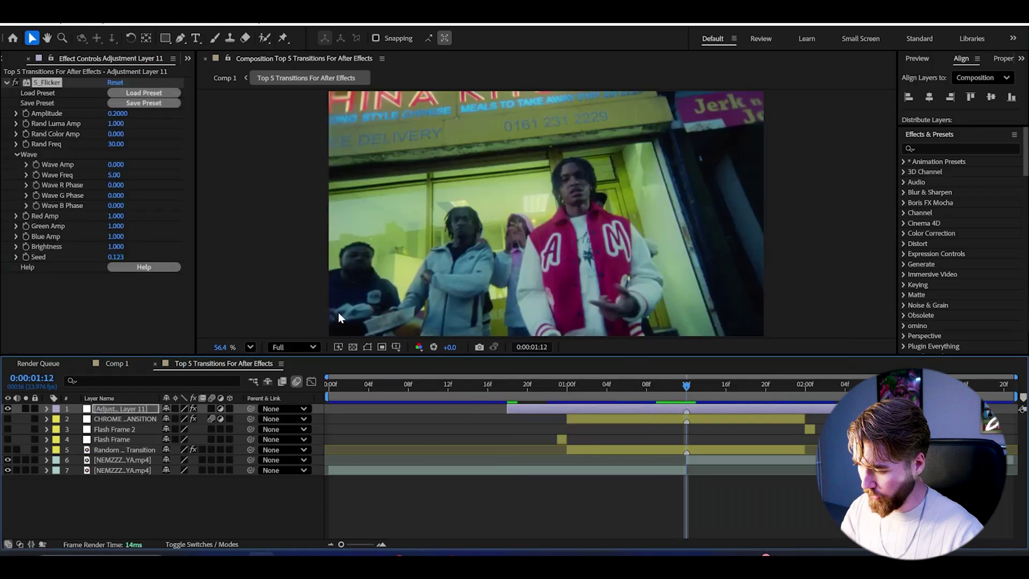
{"action": "left_click", "coordinate": [110, 115]}
{"action": "type", "text": "5"}
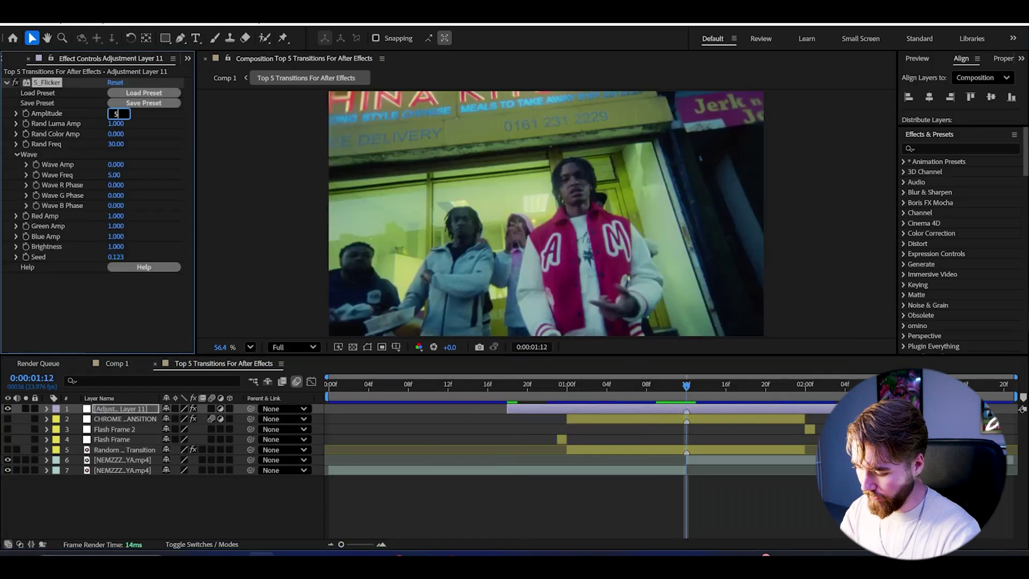
{"action": "key", "text": "Return"}
{"action": "left_click", "coordinate": [25, 115]}
Step: Keyframe the S_Flicker Amplitude at 0 at 0:00:02:06 and at 0:00:00:18
{"action": "left_click_drag", "start_coordinate": [688, 386], "coordinate": [865, 386]}
{"action": "left_click", "coordinate": [119, 114]}
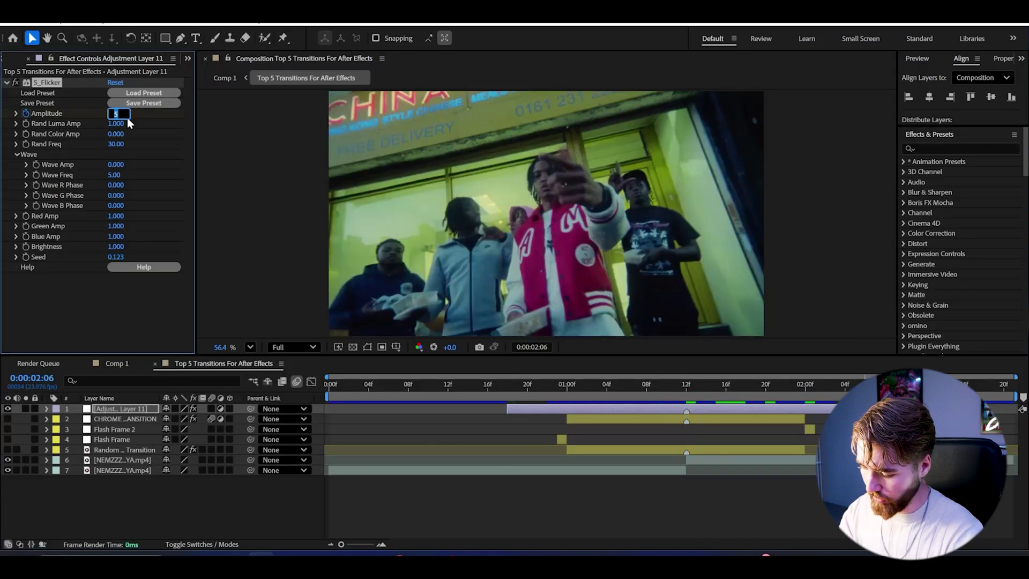
{"action": "type", "text": "0"}
{"action": "key", "text": "Return"}
{"action": "left_click", "coordinate": [508, 386]}
{"action": "left_click", "coordinate": [117, 114]}
{"action": "type", "text": "9"}
{"action": "key", "text": "Return"}
Step: Reveal S_Flicker's properties in the timeline and apply Easy Ease to its Amplitude keyframes
{"action": "left_click", "coordinate": [47, 408]}
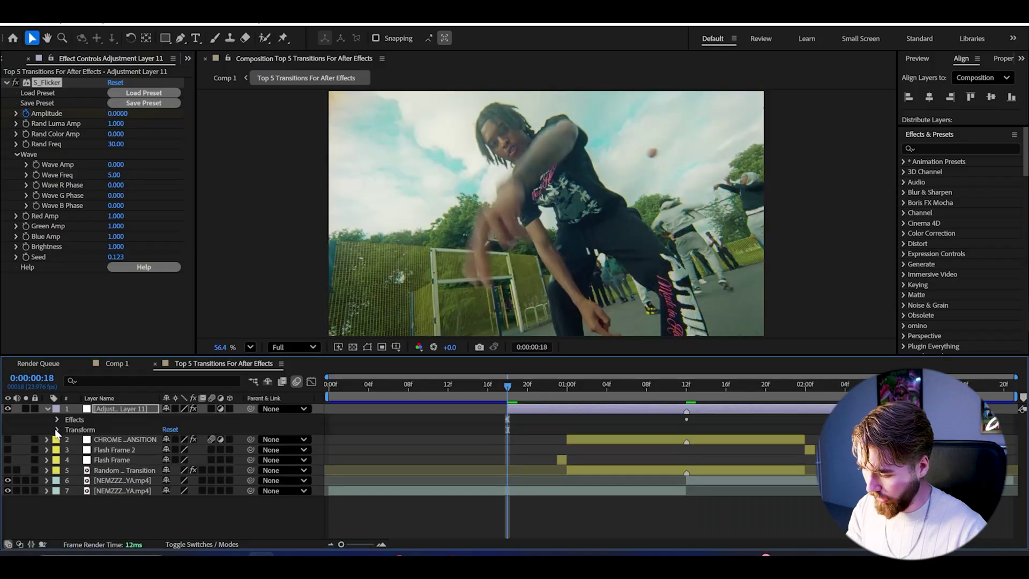
{"action": "left_click", "coordinate": [58, 420]}
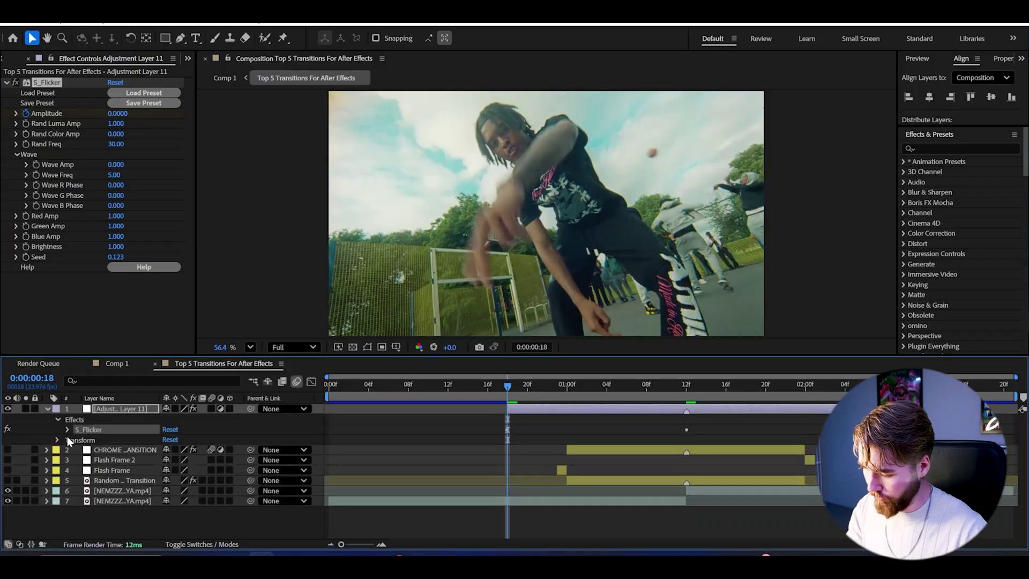
{"action": "left_click", "coordinate": [68, 430]}
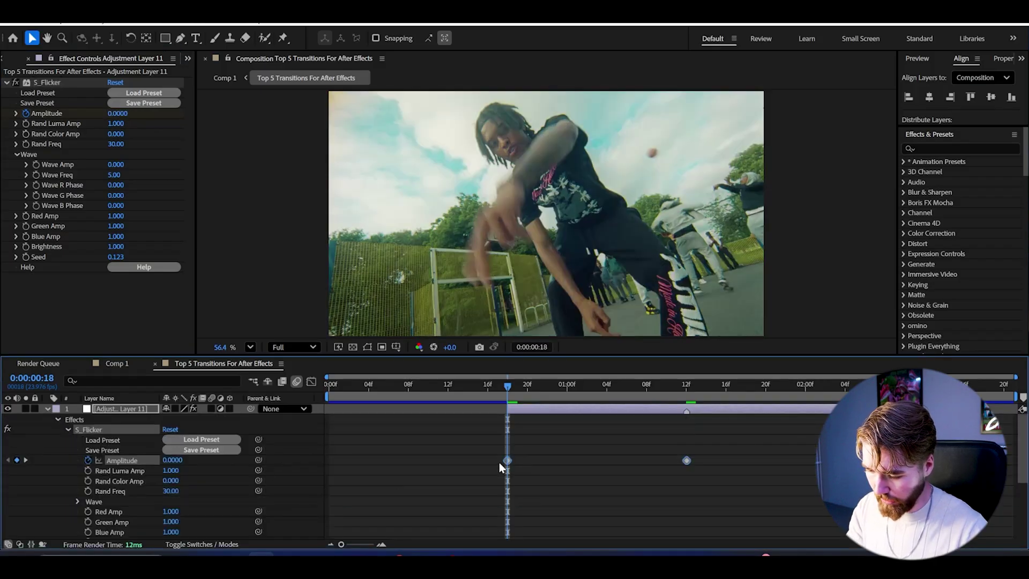
{"action": "right_click", "coordinate": [686, 461]}
{"action": "mouse_move", "coordinate": [699, 450]}
{"action": "left_click", "coordinate": [555, 471]}
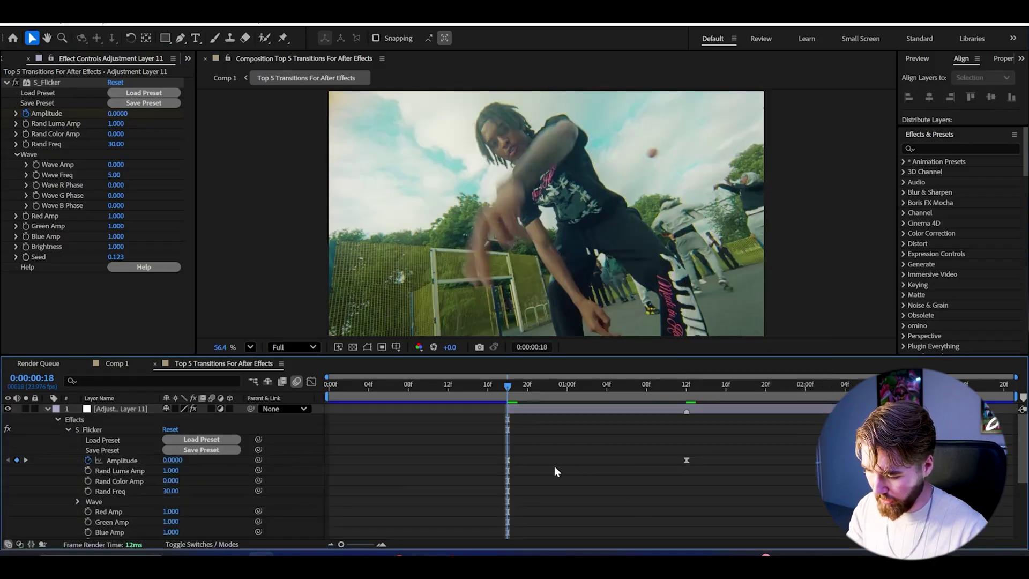
Step: Shape the S_Flicker Amplitude value graph into a sharp peak at 0:00:01:12 and scrub through the flicker
{"action": "left_click", "coordinate": [506, 461]}
{"action": "key", "text": "shift+F3"}
{"action": "left_click_drag", "start_coordinate": [567, 513], "coordinate": [713, 512]}
{"action": "left_click_drag", "start_coordinate": [627, 412], "coordinate": [684, 414]}
{"action": "left_click_drag", "start_coordinate": [745, 412], "coordinate": [680, 418]}
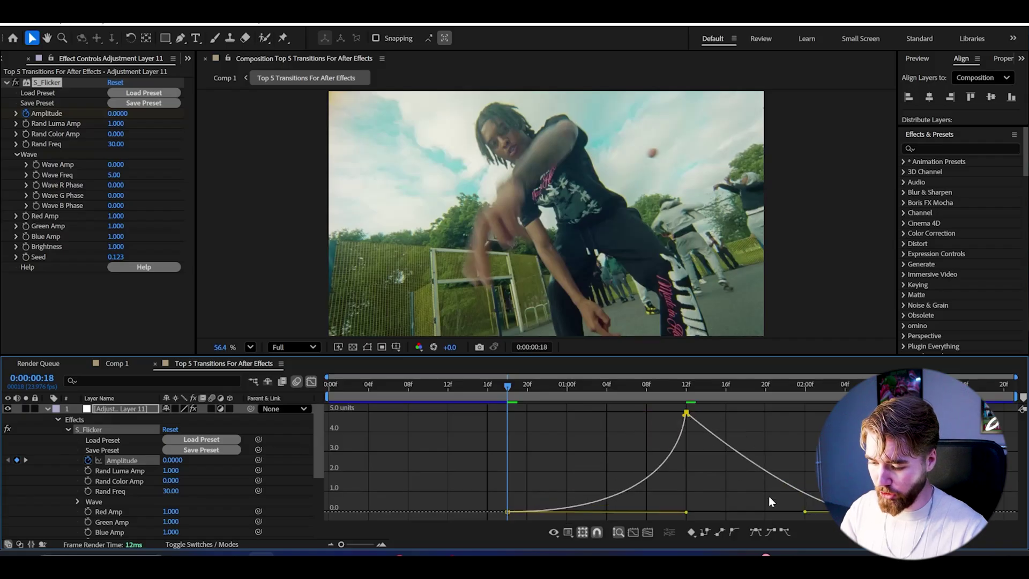
{"action": "left_click_drag", "start_coordinate": [807, 512], "coordinate": [617, 512]}
{"action": "left_click_drag", "start_coordinate": [507, 385], "coordinate": [686, 385]}
{"action": "left_click_drag", "start_coordinate": [686, 385], "coordinate": [507, 385]}
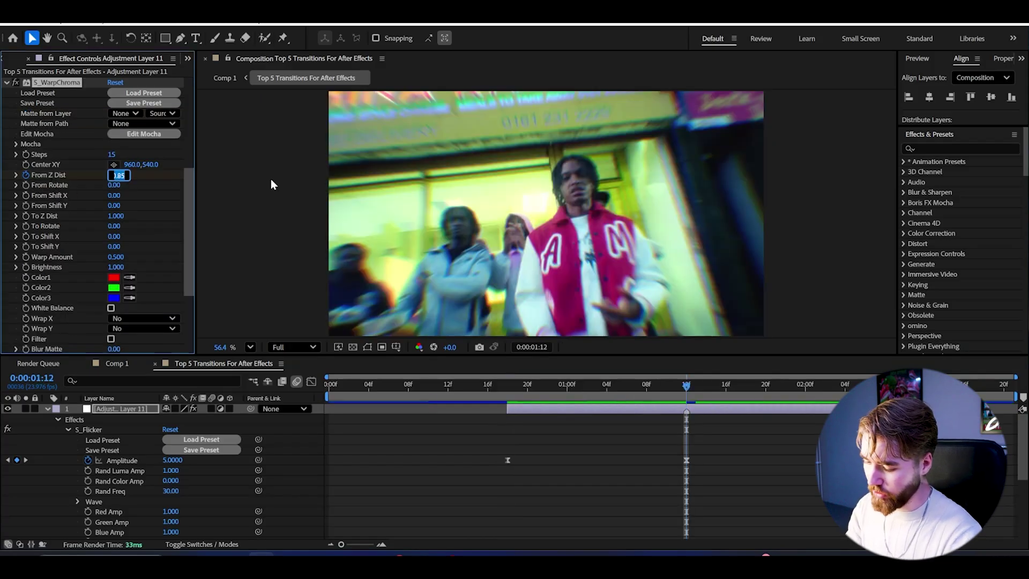
Step: Set S_WarpChroma's From Z Dist to 0.500 at 0:00:01:12 and preview the transition
{"action": "type", "text": "0"}
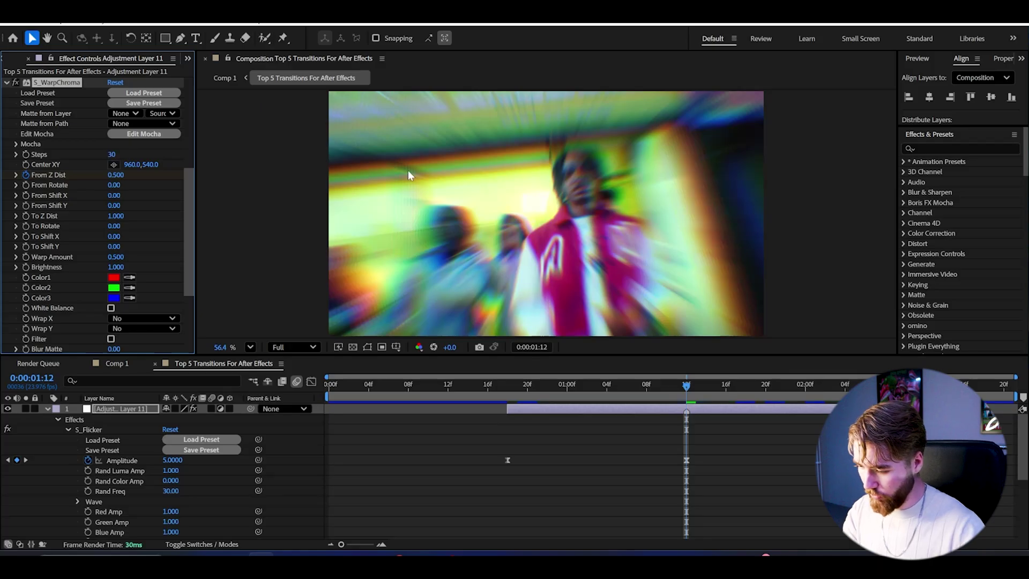
{"action": "key", "text": "space"}
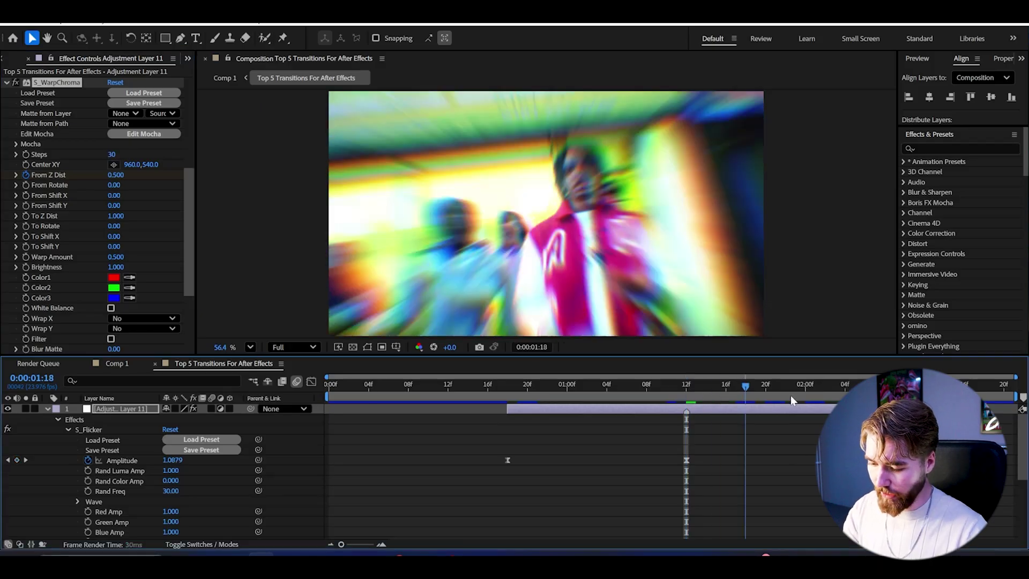
Step: Keyframe S_WarpChroma's From Z Dist at 1 at 0:00:02:06 and at 0:00:00:18
{"action": "left_click", "coordinate": [123, 175]}
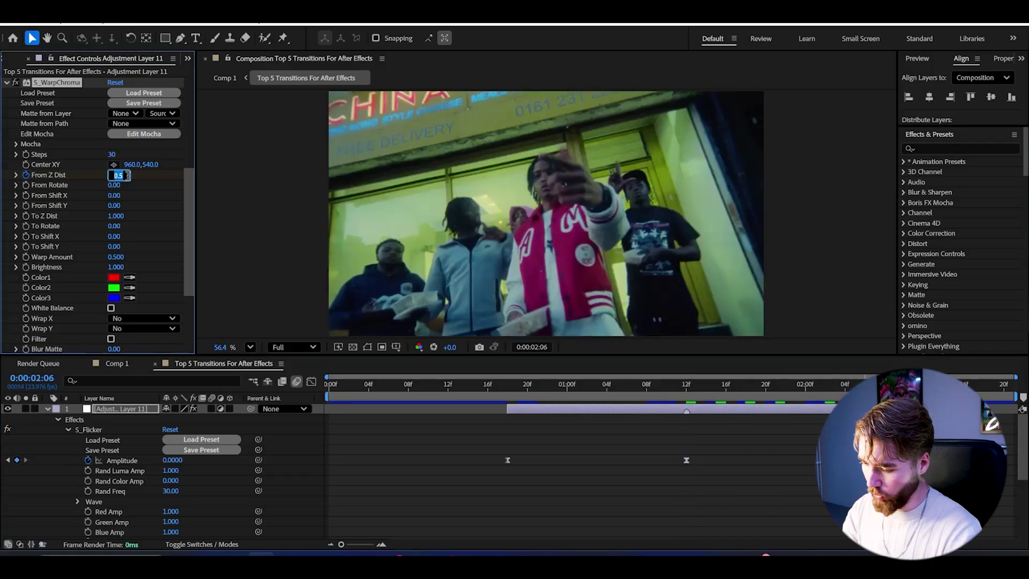
{"action": "left_click", "coordinate": [516, 387]}
{"action": "left_click", "coordinate": [115, 175]}
{"action": "type", "text": "1"}
Step: Reveal S_WarpChroma's properties in the timeline and apply Easy Ease to its From Z Dist keyframes
{"action": "left_click", "coordinate": [68, 429]}
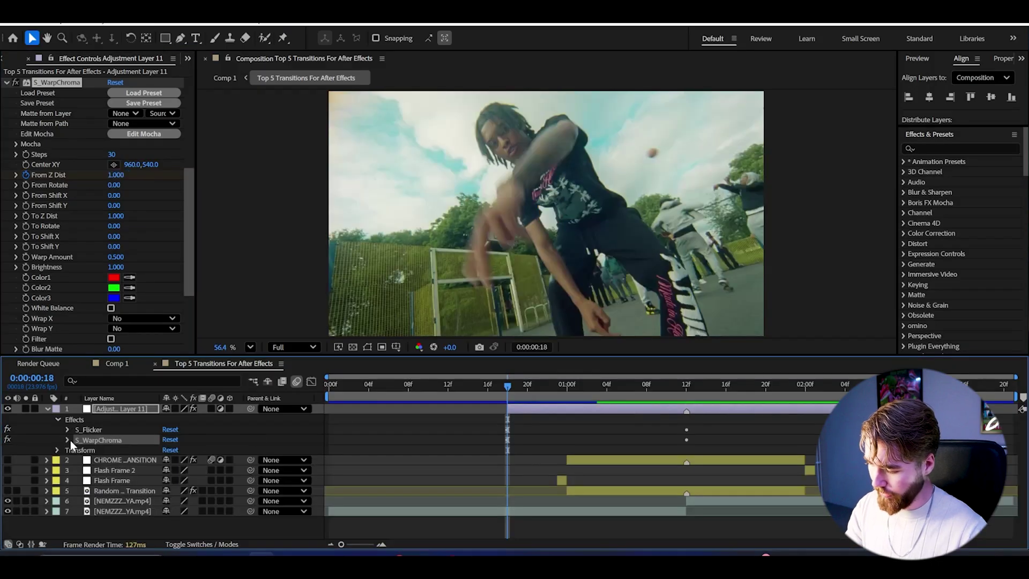
{"action": "left_click", "coordinate": [68, 439]}
{"action": "scroll", "coordinate": [635, 465], "scroll_direction": "down", "scroll_amount": 2}
{"action": "left_click_drag", "start_coordinate": [817, 457], "coordinate": [493, 475]}
{"action": "right_click", "coordinate": [687, 470]}
{"action": "mouse_move", "coordinate": [718, 456]}
{"action": "left_click", "coordinate": [504, 301]}
Step: Shape the From Z Dist value graph into a sharp dip at 0:00:01:12 and preview the transition
{"action": "key", "text": "shift+F3"}
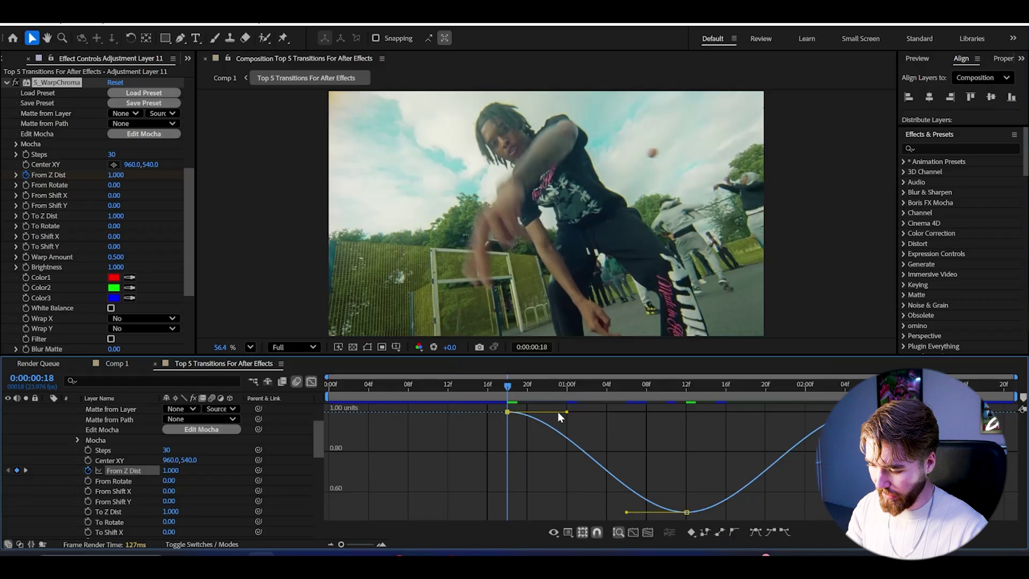
{"action": "left_click_drag", "start_coordinate": [744, 412], "coordinate": [749, 416]}
{"action": "left_click_drag", "start_coordinate": [626, 512], "coordinate": [748, 515]}
{"action": "left_click", "coordinate": [487, 389]}
{"action": "key", "text": "space"}
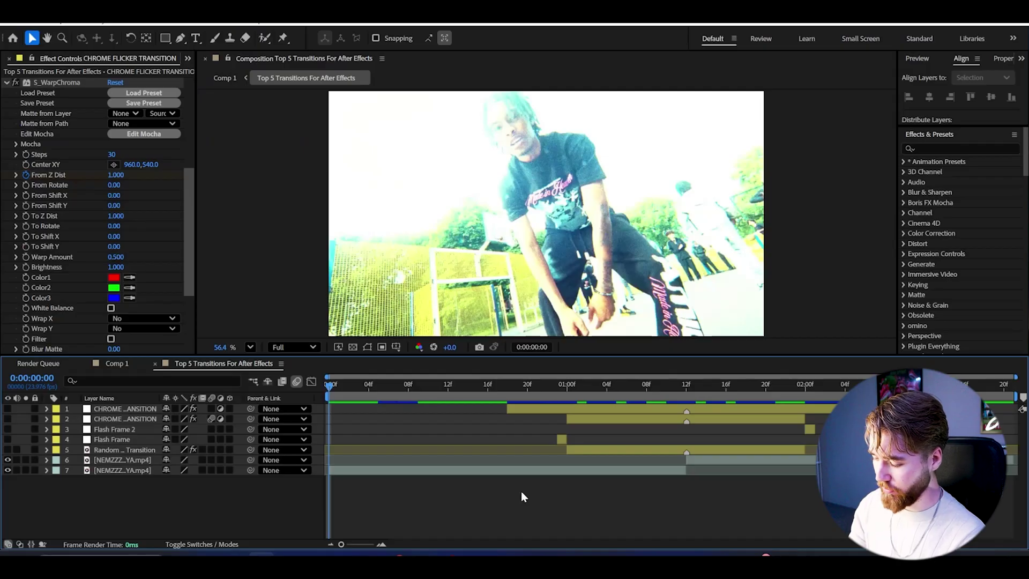
Step: Create a new adjustment layer and trim it to run from 0:00:01:00 to 0:00:02:00
{"action": "key", "text": "ctrl+alt+y"}
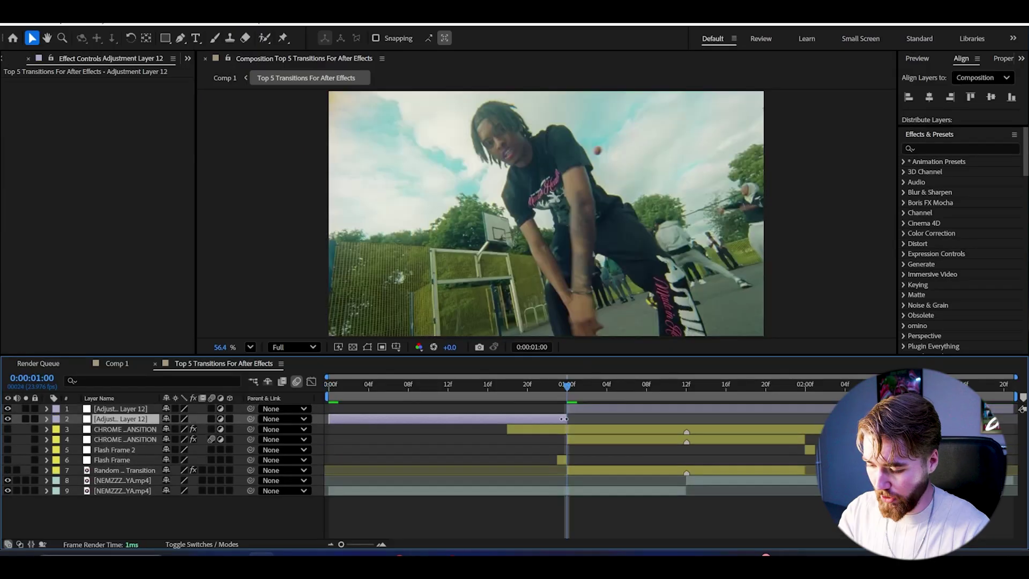
{"action": "key", "text": "Delete"}
{"action": "key", "text": "space"}
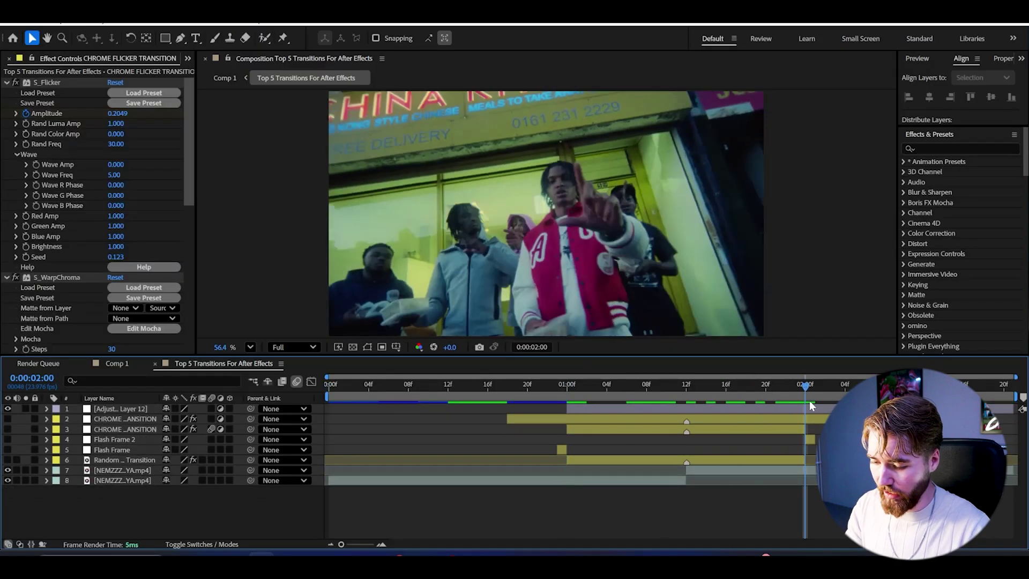
Step: Apply the Noise effect to the new adjustment layer and keyframe Amount of Noise at 100% at 0:00:01:12
{"action": "key", "text": "ctrl+space"}
{"action": "type", "text": "noi"}
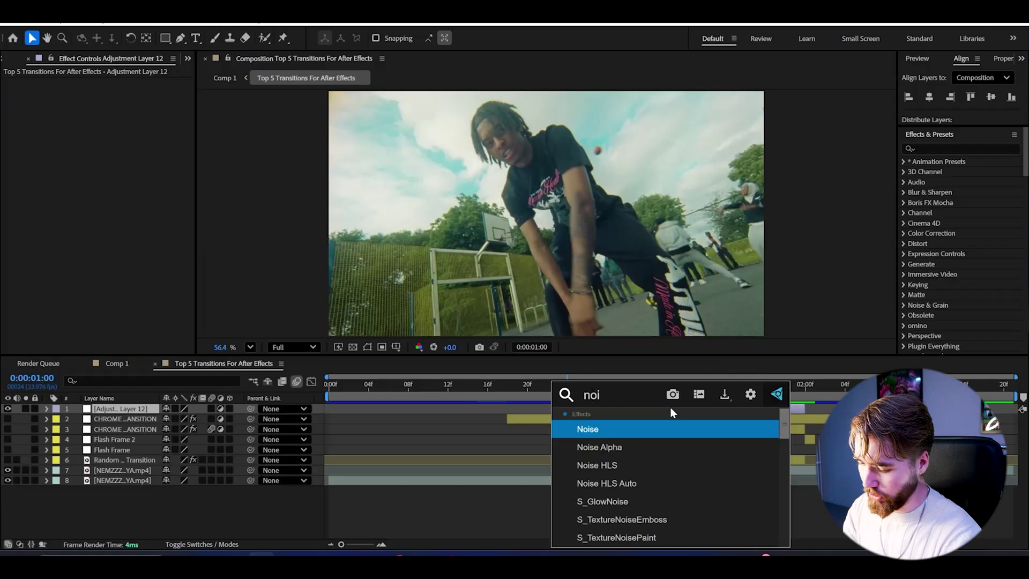
{"action": "key", "text": "Return"}
{"action": "left_click", "coordinate": [26, 93]}
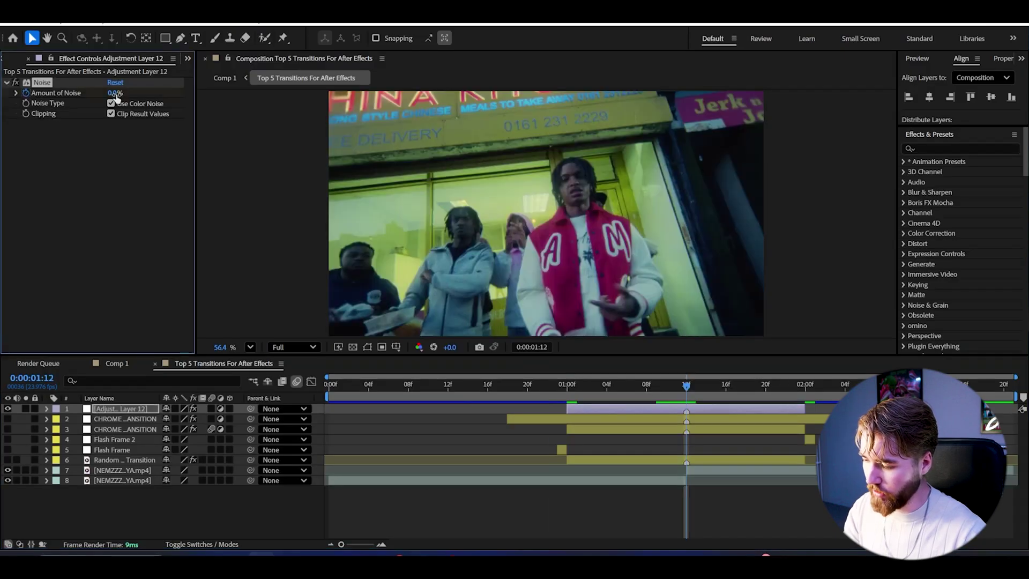
{"action": "left_click_drag", "start_coordinate": [116, 95], "coordinate": [727, 170]}
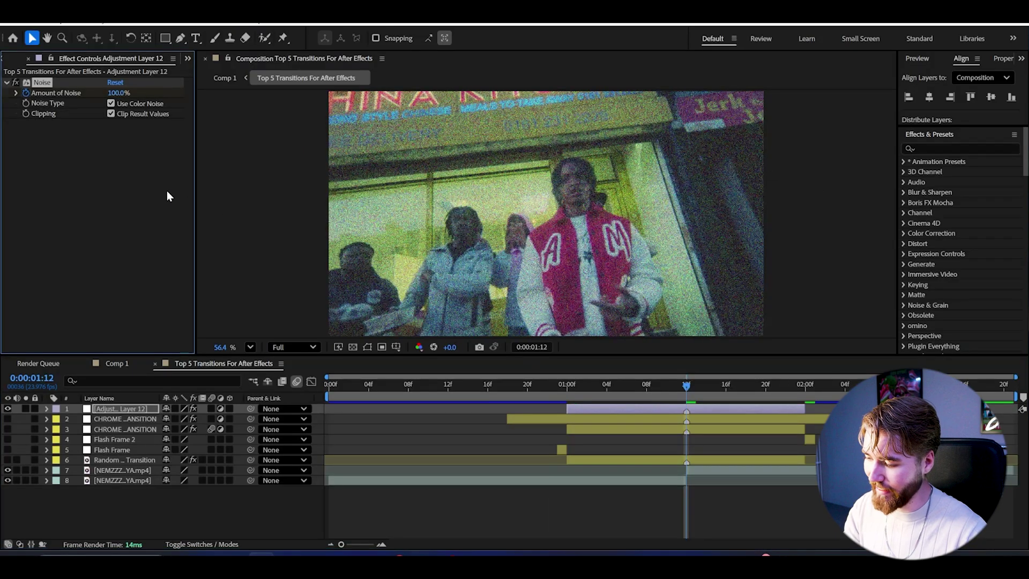
Step: Keyframe Amount of Noise at 0% at 0:00:02:00 and at 0:00:01:00
{"action": "left_click", "coordinate": [804, 384]}
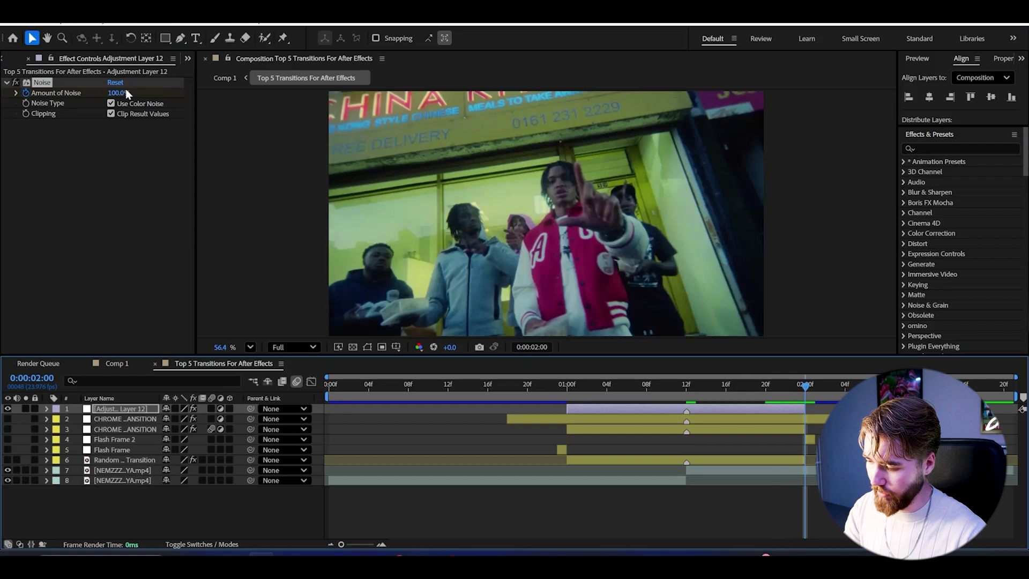
{"action": "key", "text": "i"}
{"action": "left_click", "coordinate": [112, 94]}
{"action": "type", "text": "0"}
{"action": "key", "text": "Return"}
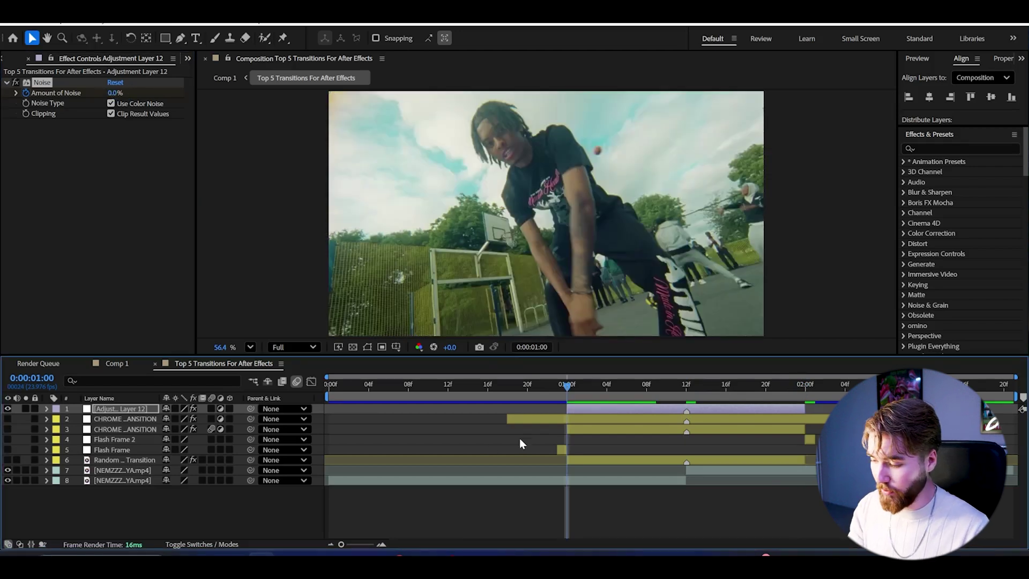
Step: Add the Brightness & Contrast effect and keyframe Brightness at 150 and Contrast at 100 at 0:00:01:12
{"action": "key", "text": "ctrl+space"}
{"action": "type", "text": "br"}
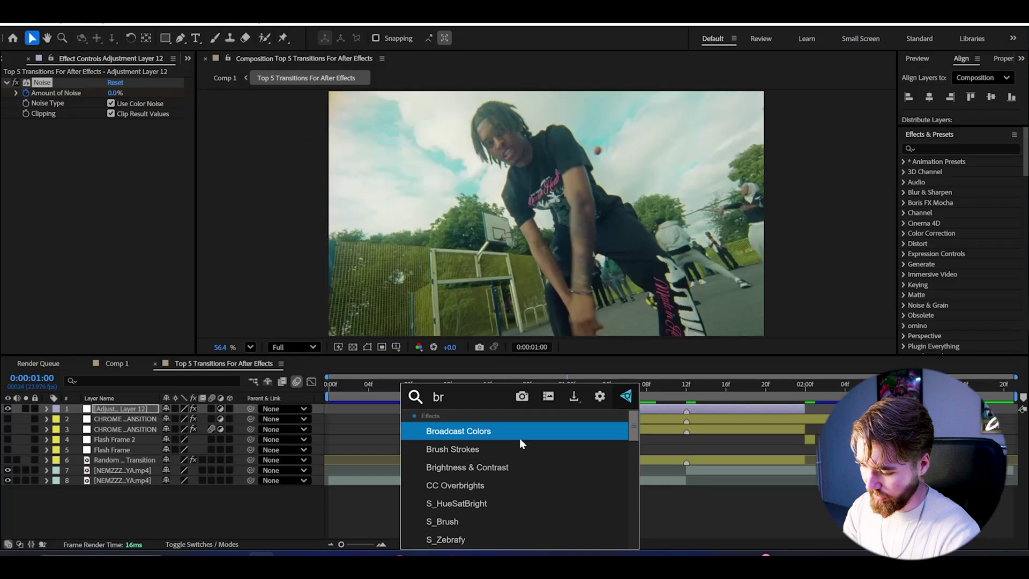
{"action": "key", "text": "Escape"}
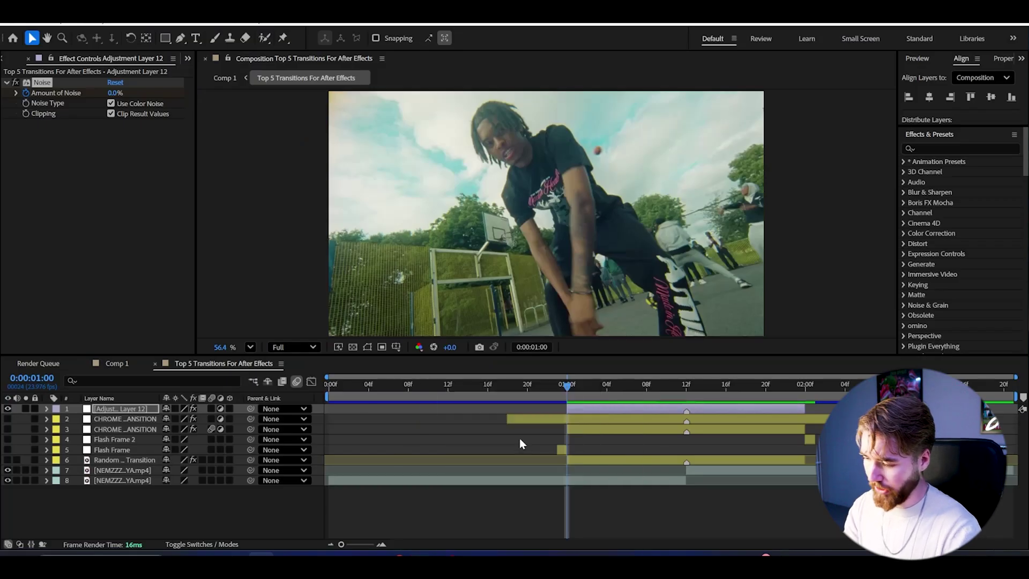
{"action": "key", "text": "k"}
{"action": "left_click", "coordinate": [25, 134]}
{"action": "left_click", "coordinate": [25, 144]}
{"action": "left_click_drag", "start_coordinate": [114, 133], "coordinate": [369, 154]}
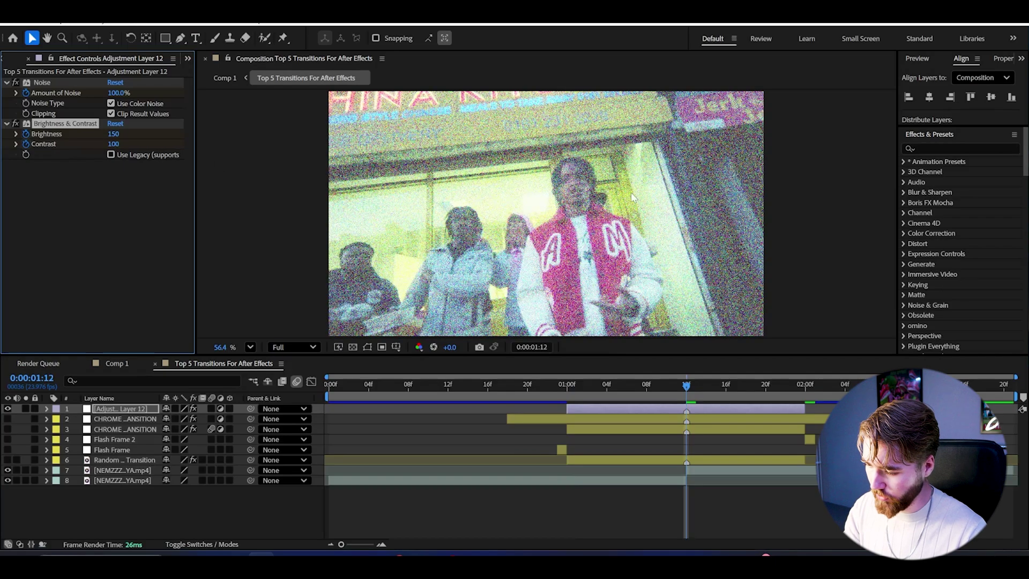
Step: Keyframe Brightness and Contrast at 0 at both 0:00:02:00 and 0:00:01:00
{"action": "left_click", "coordinate": [804, 383]}
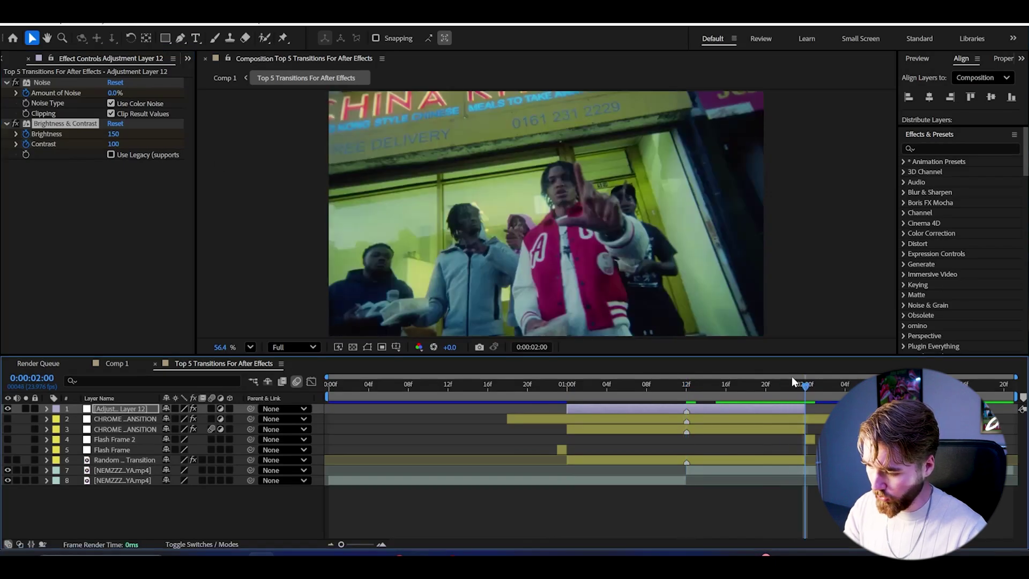
{"action": "key", "text": "ctrl+z"}
{"action": "key", "text": "ctrl+z"}
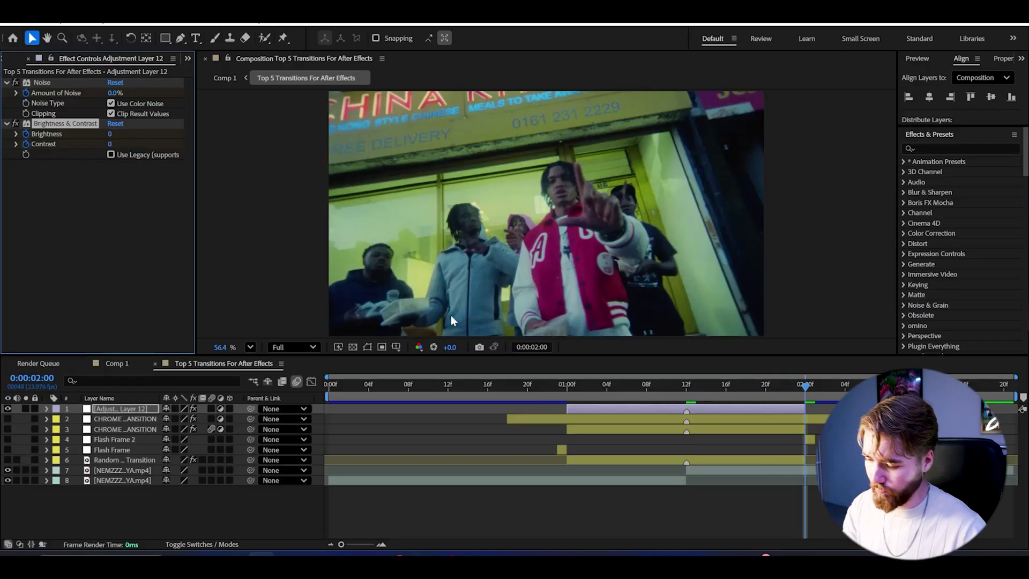
{"action": "left_click", "coordinate": [567, 384]}
{"action": "left_click", "coordinate": [115, 134]}
{"action": "type", "text": "0"}
{"action": "key", "text": "Return"}
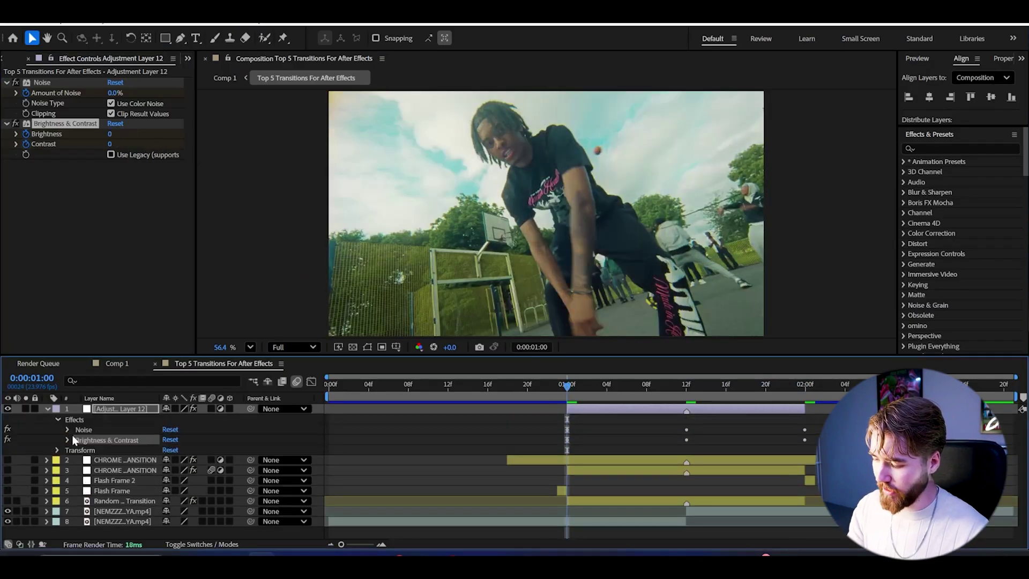
Step: Reveal both effects' properties in the timeline and apply Easy Ease to all Noise, Brightness and Contrast keyframes
{"action": "left_click", "coordinate": [68, 440]}
{"action": "left_click", "coordinate": [68, 430]}
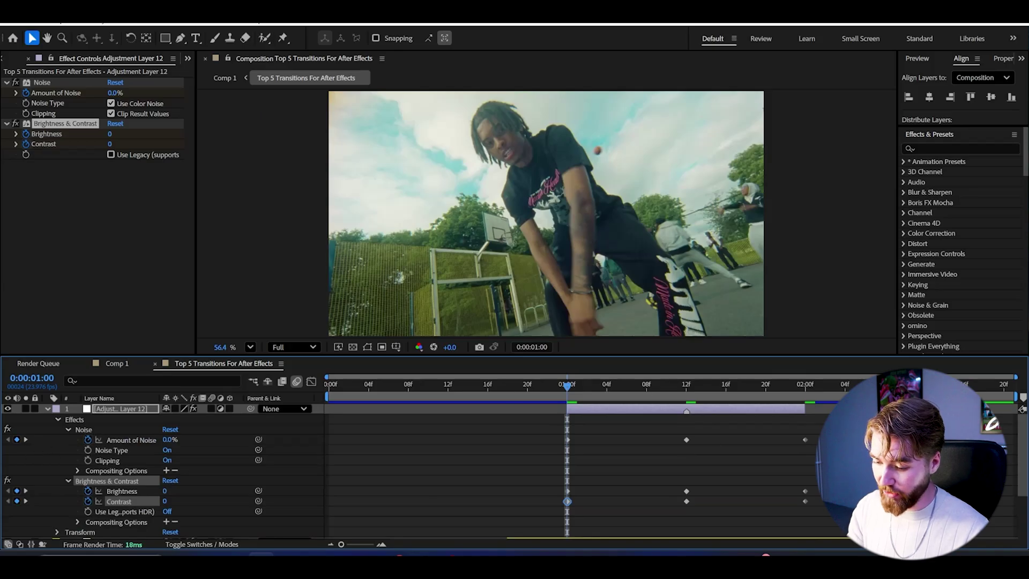
{"action": "left_click_drag", "start_coordinate": [820, 426], "coordinate": [557, 512]}
{"action": "right_click", "coordinate": [686, 440]}
{"action": "left_click", "coordinate": [670, 427]}
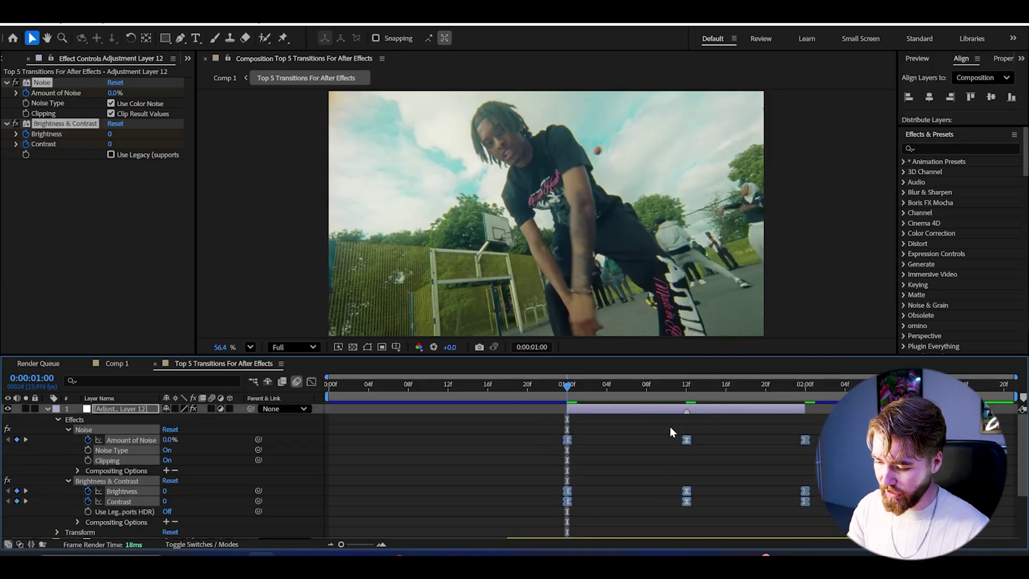
Step: Shape the Amount of Noise value graph into a sharp peak at 0:00:01:12 and preview it
{"action": "left_click", "coordinate": [613, 436]}
{"action": "left_click", "coordinate": [568, 437]}
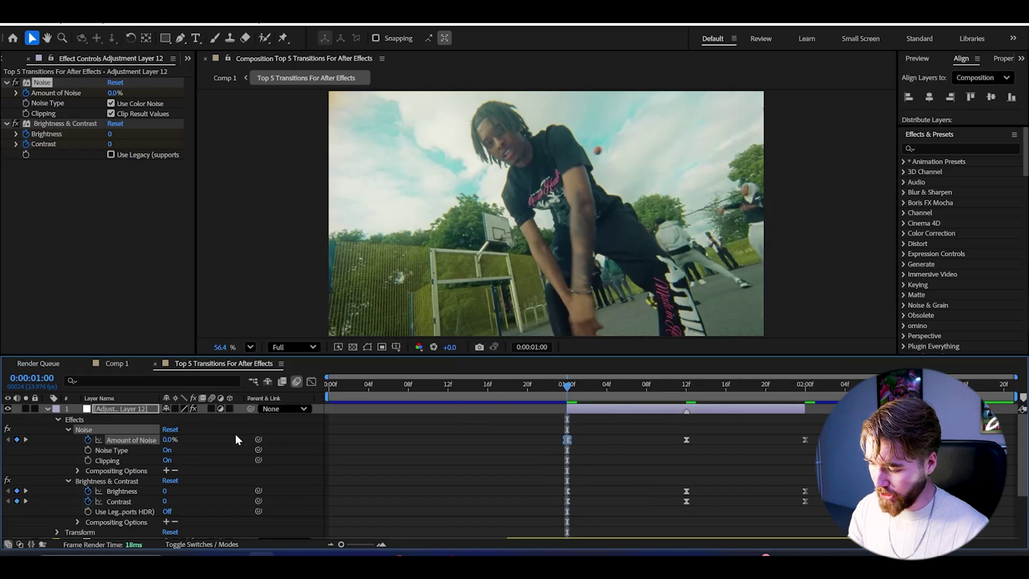
{"action": "left_click", "coordinate": [313, 381]}
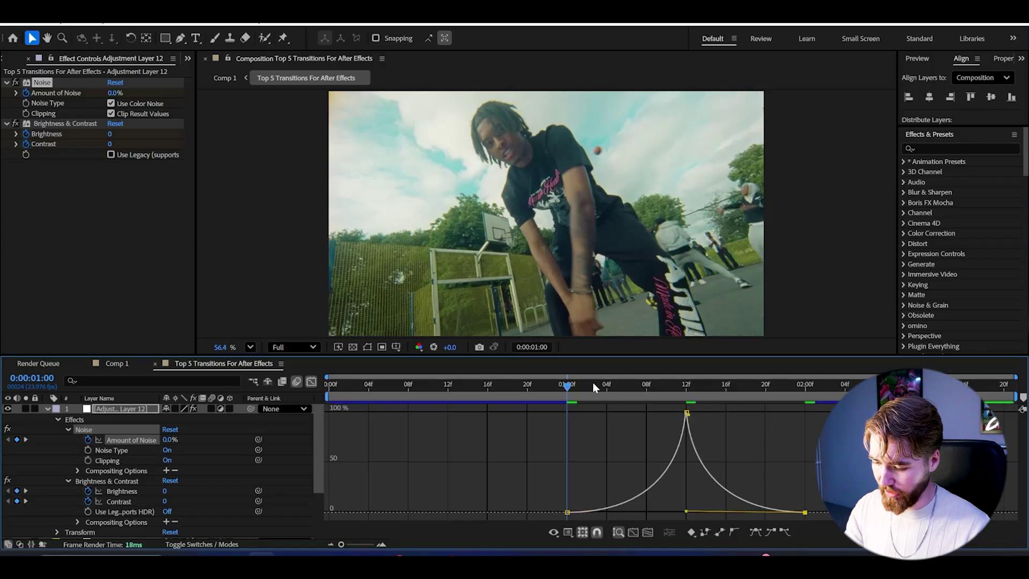
{"action": "left_click", "coordinate": [586, 384]}
{"action": "key", "text": "space"}
{"action": "key", "text": "space"}
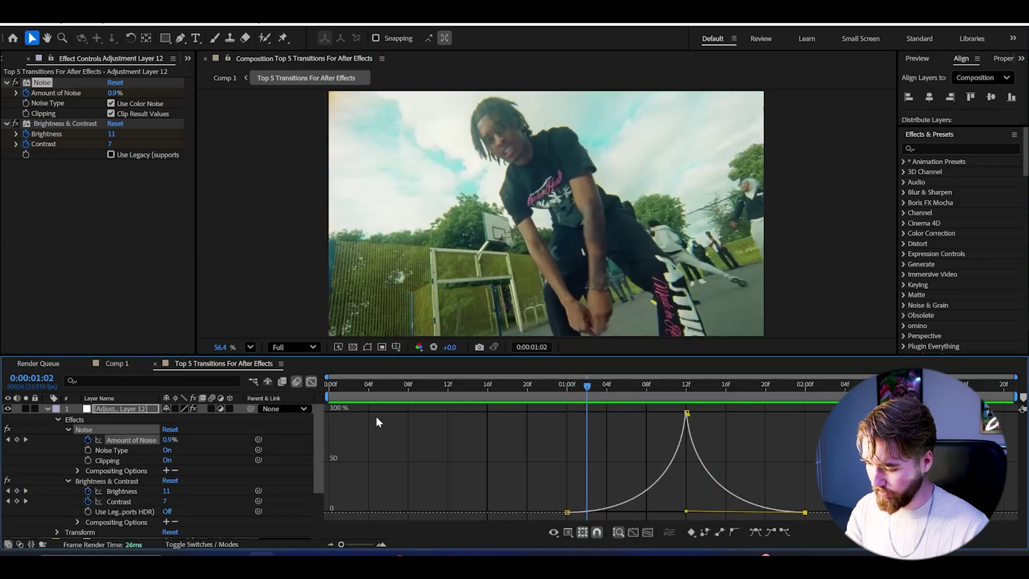
Step: Shape the Brightness and Contrast value graphs into sharp peaks at 0:00:01:12 and scrub through the noise flash transition
{"action": "left_click", "coordinate": [312, 381]}
{"action": "left_click", "coordinate": [567, 491]}
{"action": "left_click", "coordinate": [313, 381]}
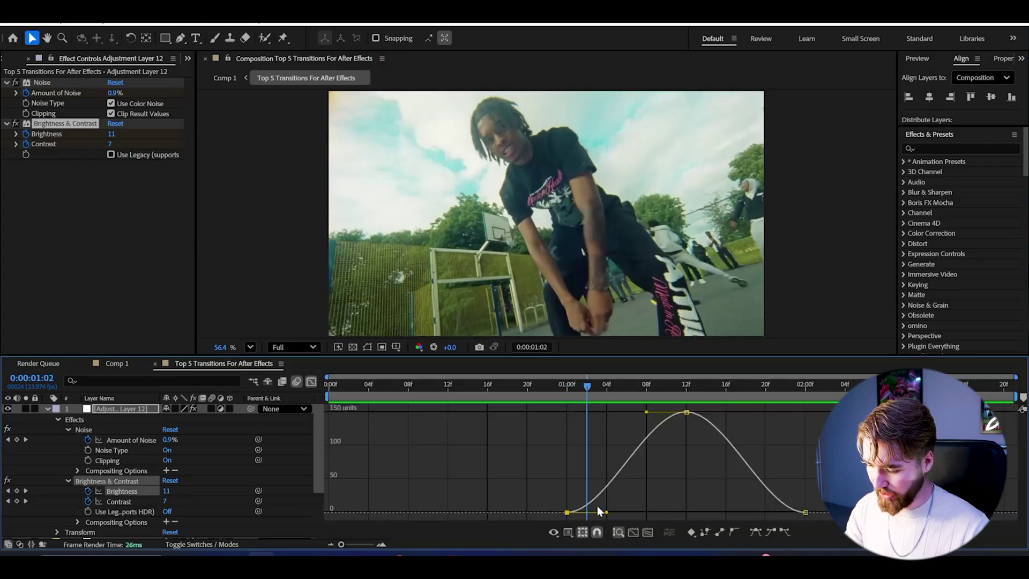
{"action": "left_click_drag", "start_coordinate": [648, 512], "coordinate": [741, 512]}
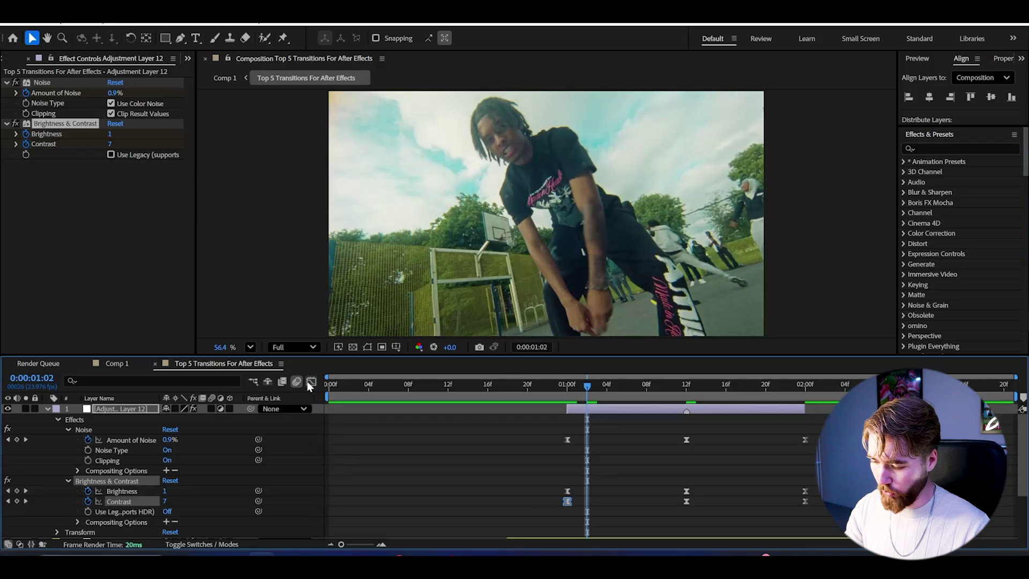
{"action": "left_click", "coordinate": [311, 382]}
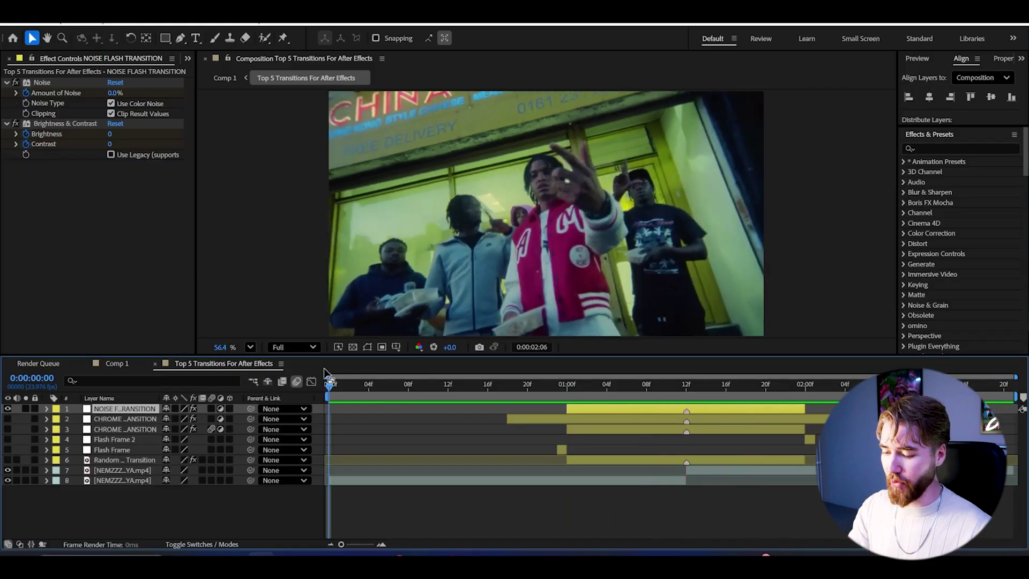
{"action": "left_click_drag", "start_coordinate": [329, 382], "coordinate": [753, 383]}
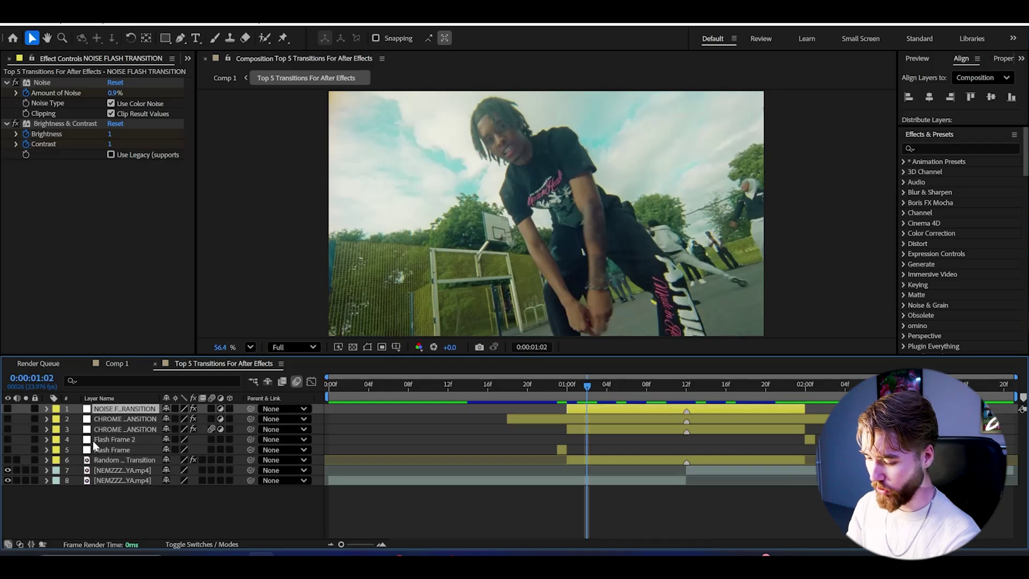
Step: Create another adjustment layer and trim its start to 0:00:00:18
{"action": "key", "text": "ctrl+alt+y"}
{"action": "left_click", "coordinate": [510, 395]}
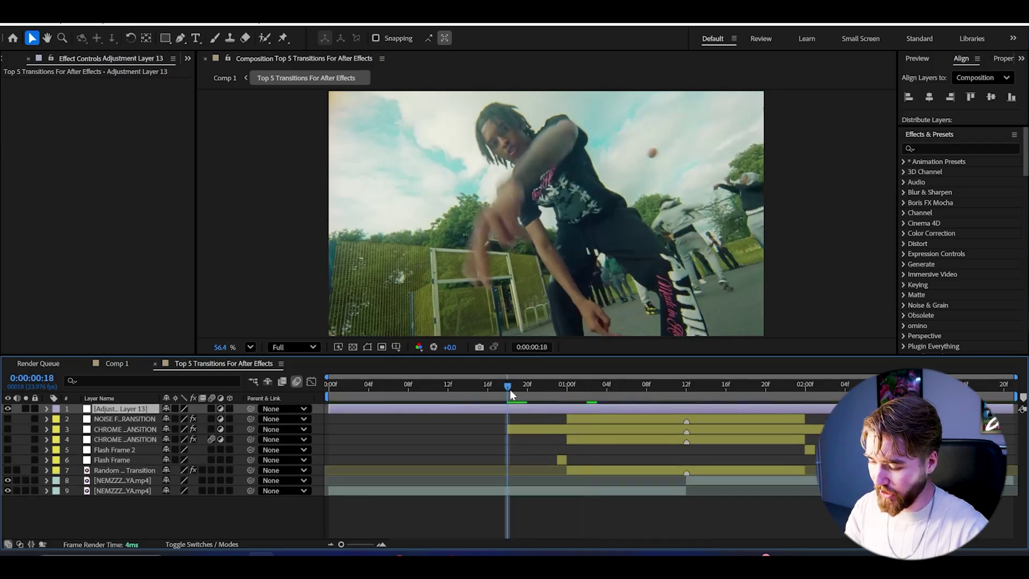
{"action": "key", "text": "alt+bracketleft"}
Step: Apply S_Flicker to the new adjustment layer and keyframe its Amplitude at 0.5 at 0:00:01:12
{"action": "key", "text": "ctrl+space"}
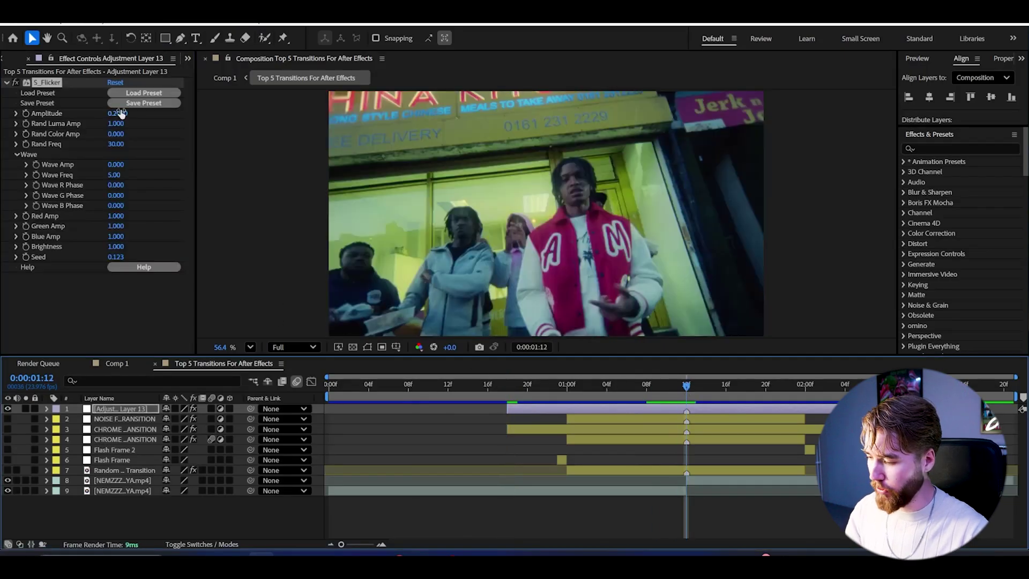
{"action": "left_click", "coordinate": [121, 114]}
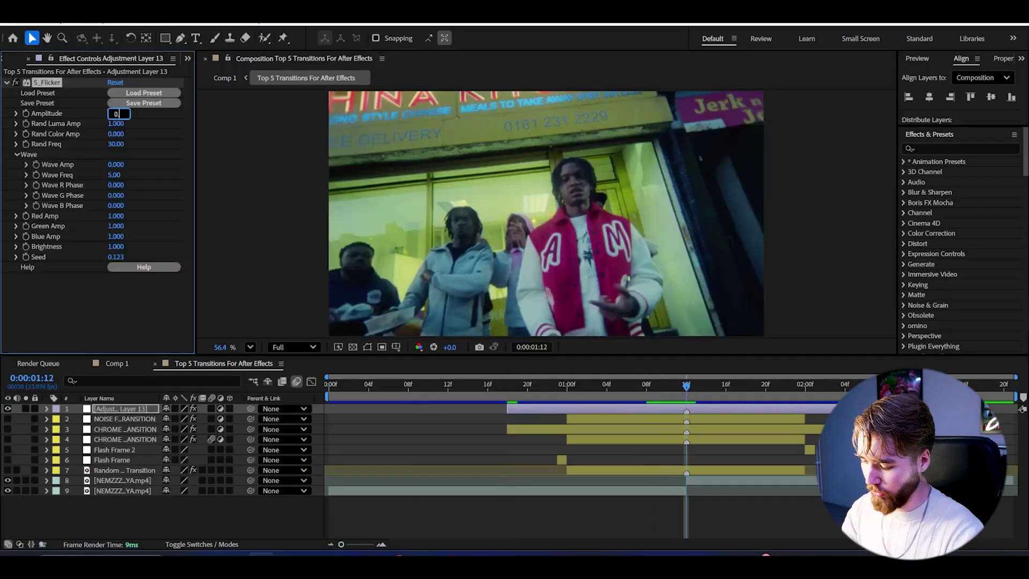
{"action": "key", "text": "Return"}
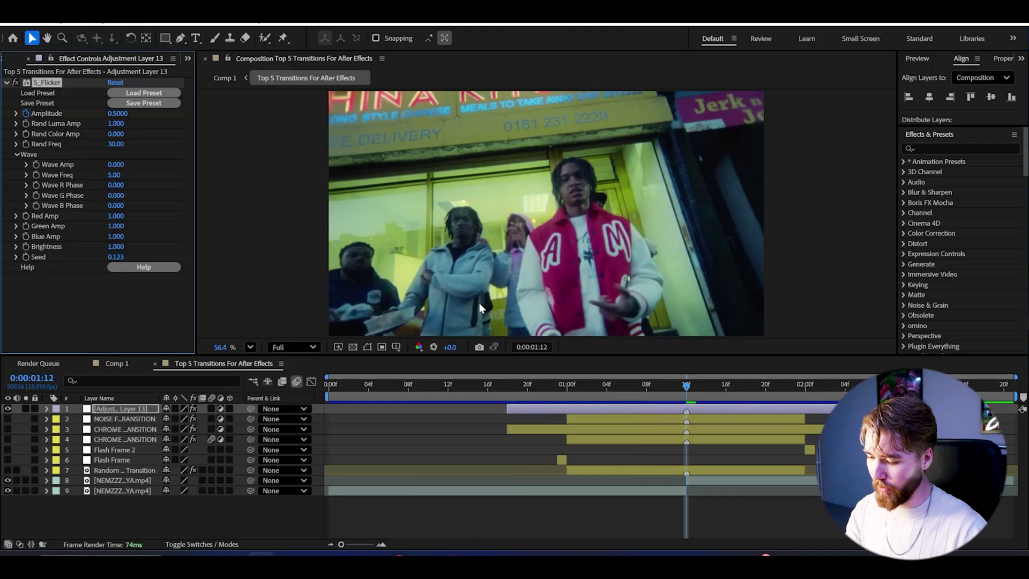
Step: Keyframe the new layer's S_Flicker Amplitude at 0 at 0:00:02:06 and at 0:00:00:18
{"action": "key", "text": "space"}
{"action": "left_click", "coordinate": [113, 113]}
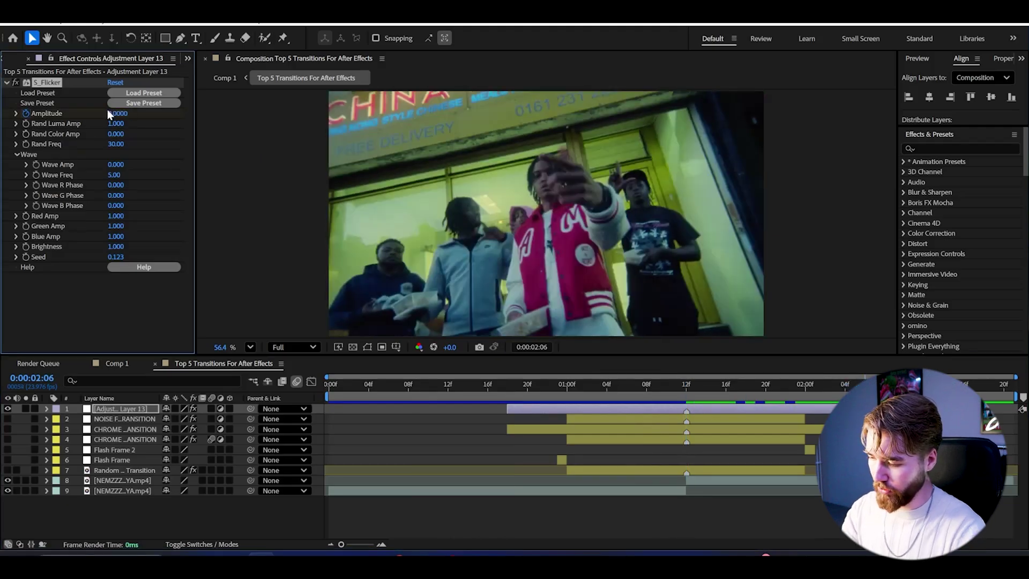
{"action": "key", "text": "space"}
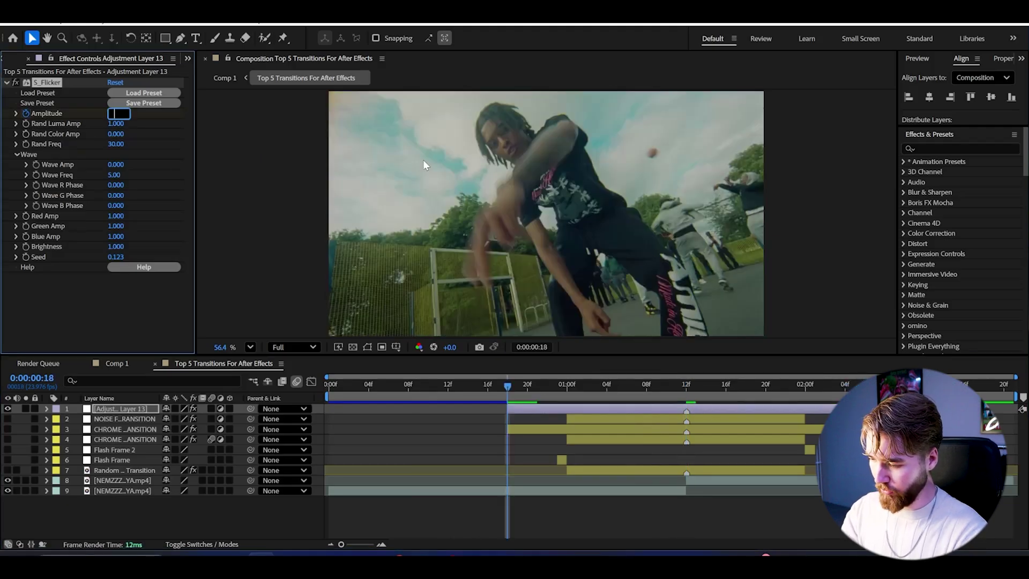
Step: Easy-ease the new adjustment layer's S_Flicker Amplitude keyframes and shape their value graph into a sharp peak at 0:00:01:12
{"action": "left_click", "coordinate": [47, 409]}
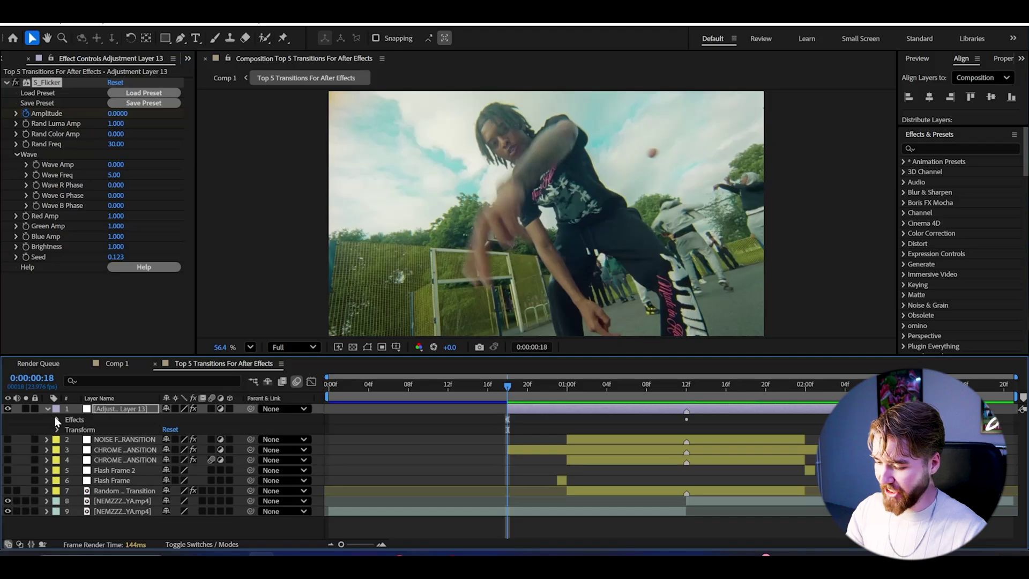
{"action": "left_click", "coordinate": [56, 419]}
{"action": "left_click", "coordinate": [68, 430]}
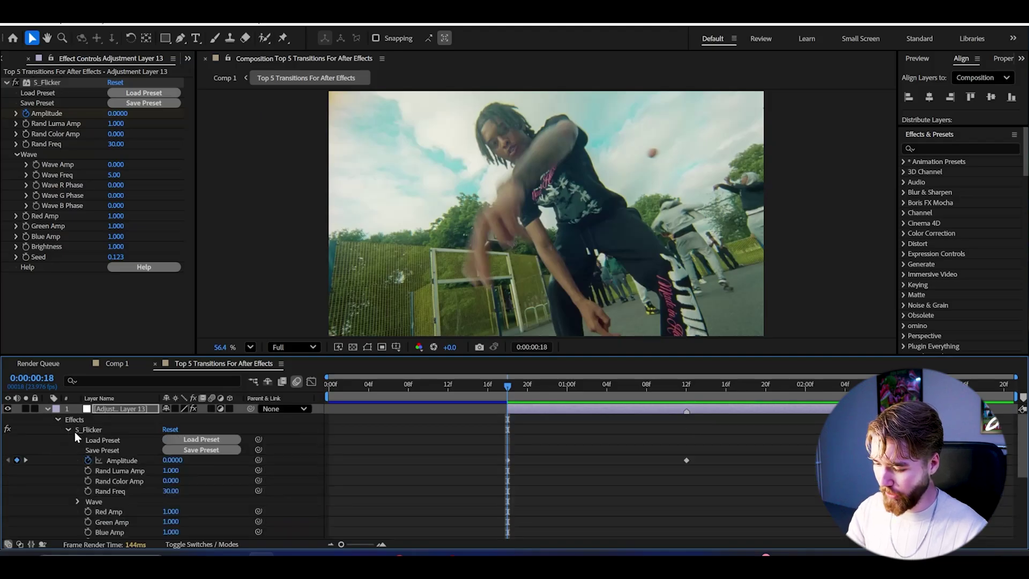
{"action": "right_click", "coordinate": [687, 460]}
{"action": "mouse_move", "coordinate": [729, 455]}
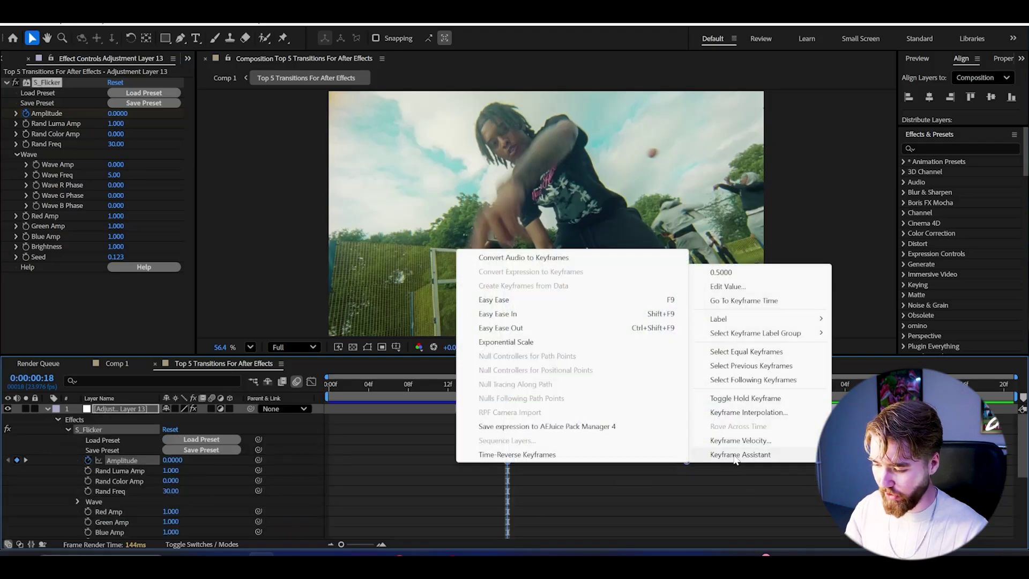
{"action": "left_click", "coordinate": [483, 300]}
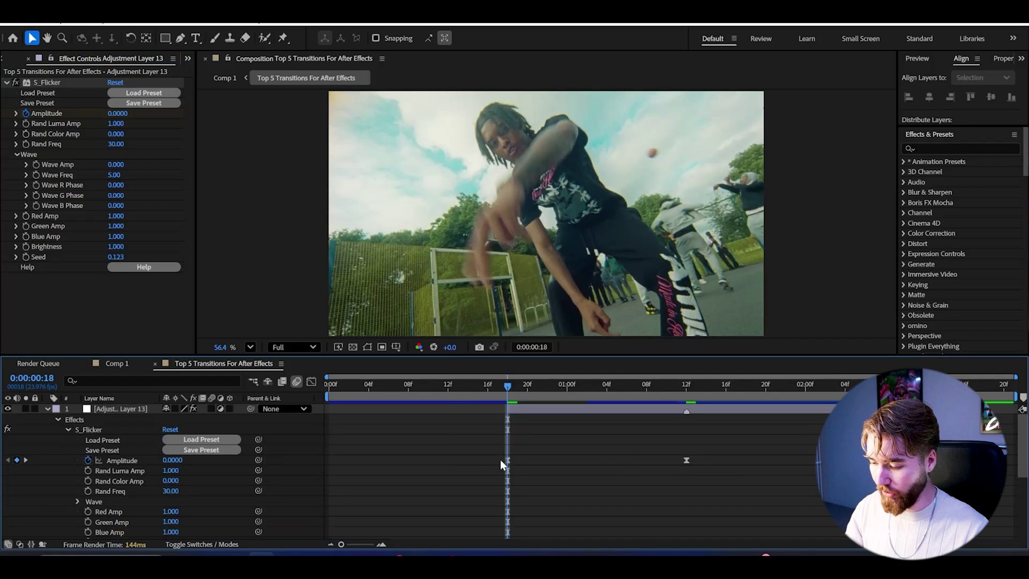
{"action": "left_click", "coordinate": [311, 382]}
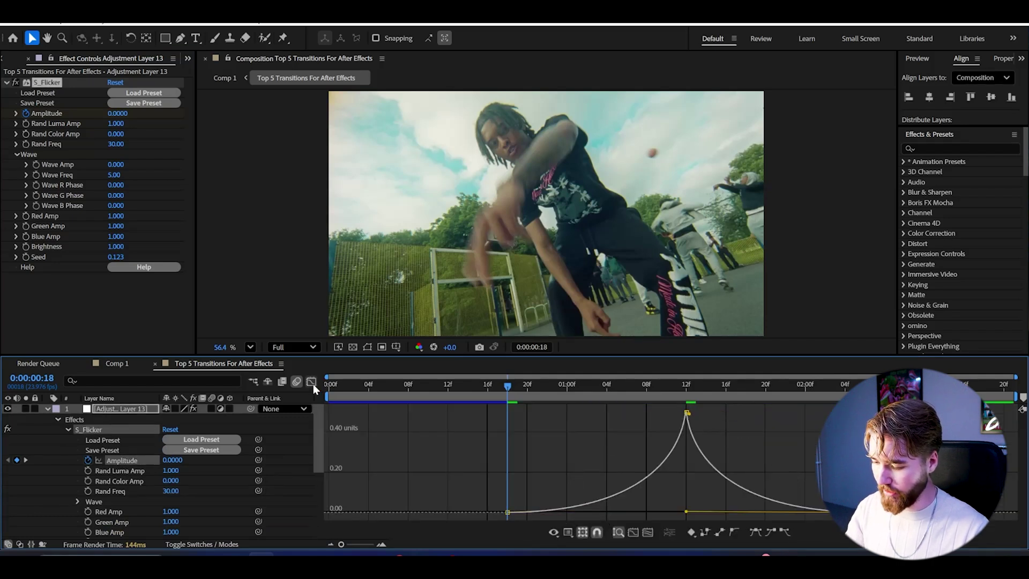
{"action": "left_click", "coordinate": [312, 381]}
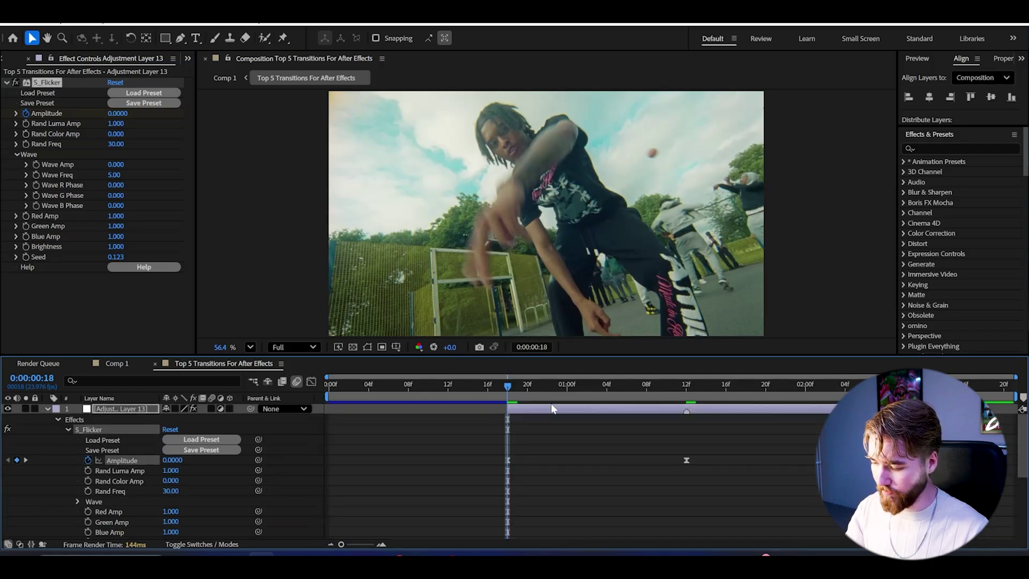
Step: Apply S_Rays to the new adjustment layer and scrub through the frames leading up to the cut
{"action": "left_click", "coordinate": [527, 386]}
{"action": "key", "text": "space"}
{"action": "key", "text": "space"}
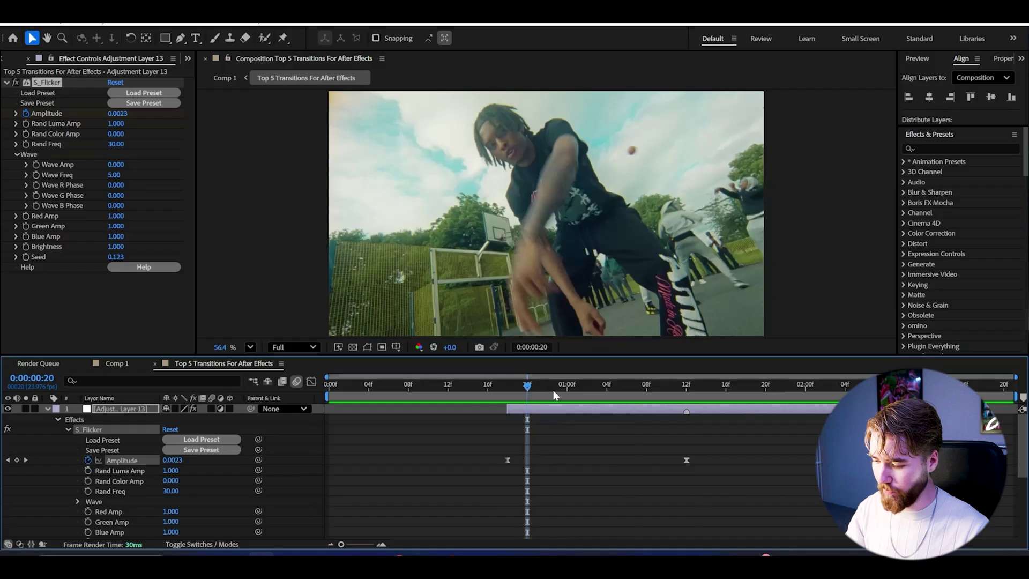
{"action": "left_click", "coordinate": [557, 388]}
{"action": "key", "text": "ctrl+space"}
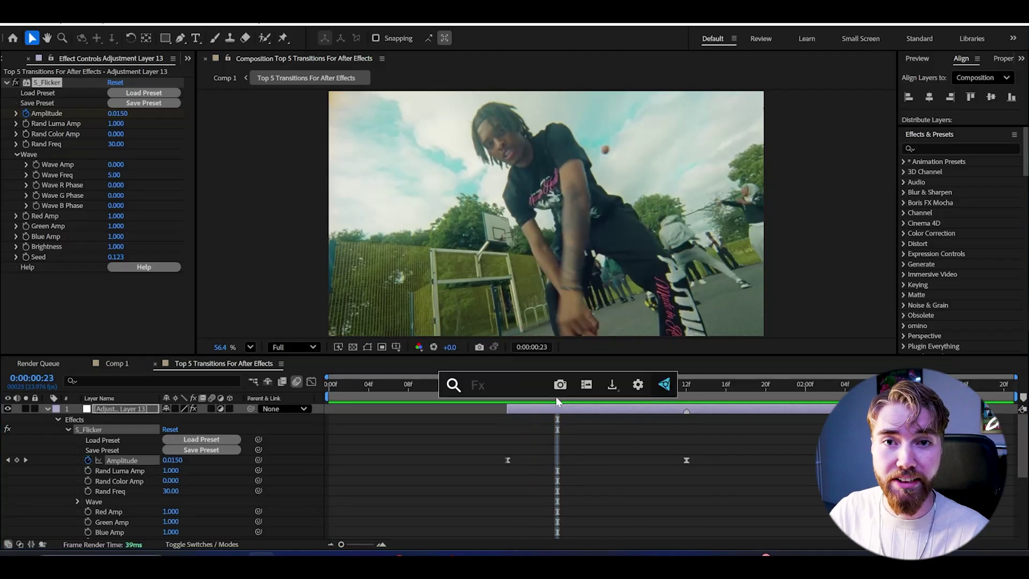
{"action": "left_click_drag", "start_coordinate": [557, 401], "coordinate": [628, 390]}
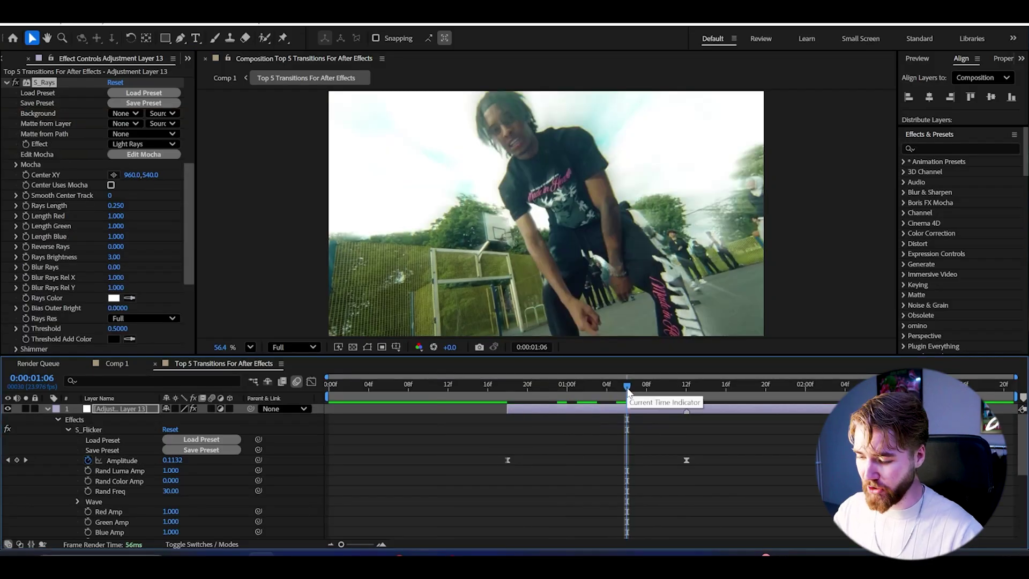
{"action": "left_click_drag", "start_coordinate": [629, 390], "coordinate": [599, 382]}
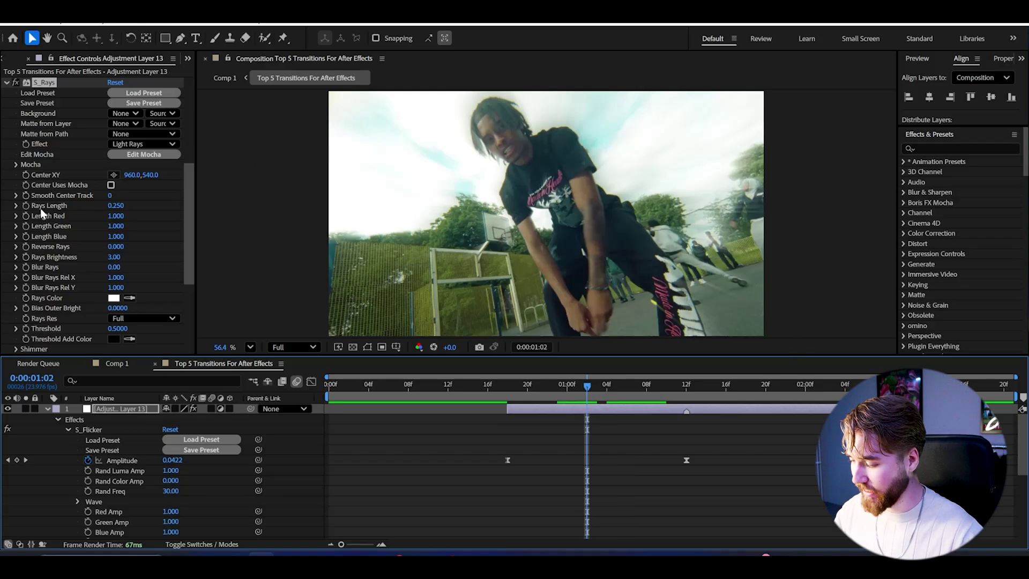
Step: Set the S_Rays Rays Length to 1 and keyframe Rays Brightness at 7.5 at 0:00:01:12
{"action": "left_click", "coordinate": [115, 206]}
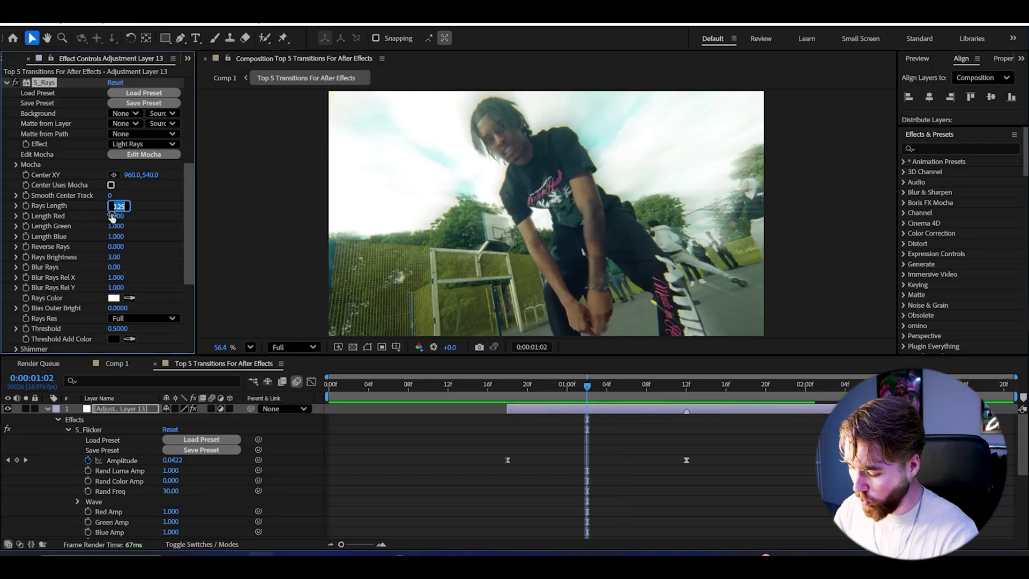
{"action": "key", "text": "Return"}
{"action": "left_click_drag", "start_coordinate": [588, 385], "coordinate": [666, 386]}
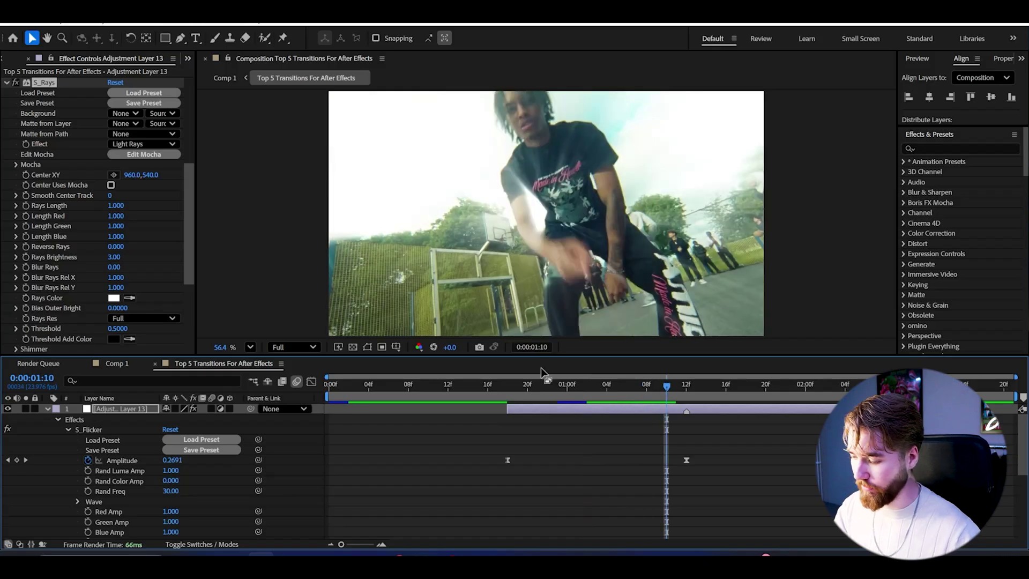
{"action": "key", "text": "Page_Down"}
{"action": "key", "text": "Page_Down"}
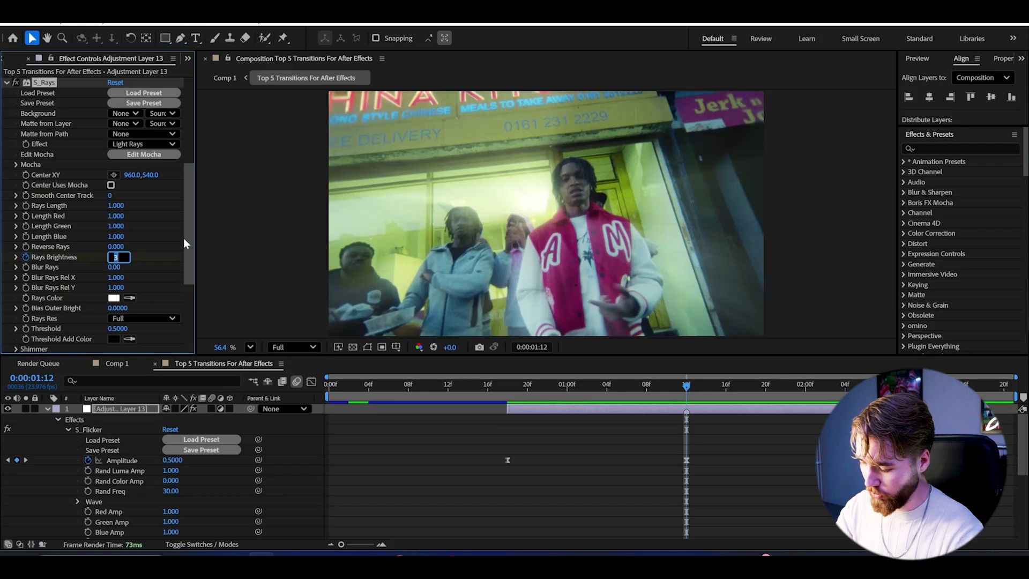
{"action": "type", "text": "7.5"}
{"action": "key", "text": "Return"}
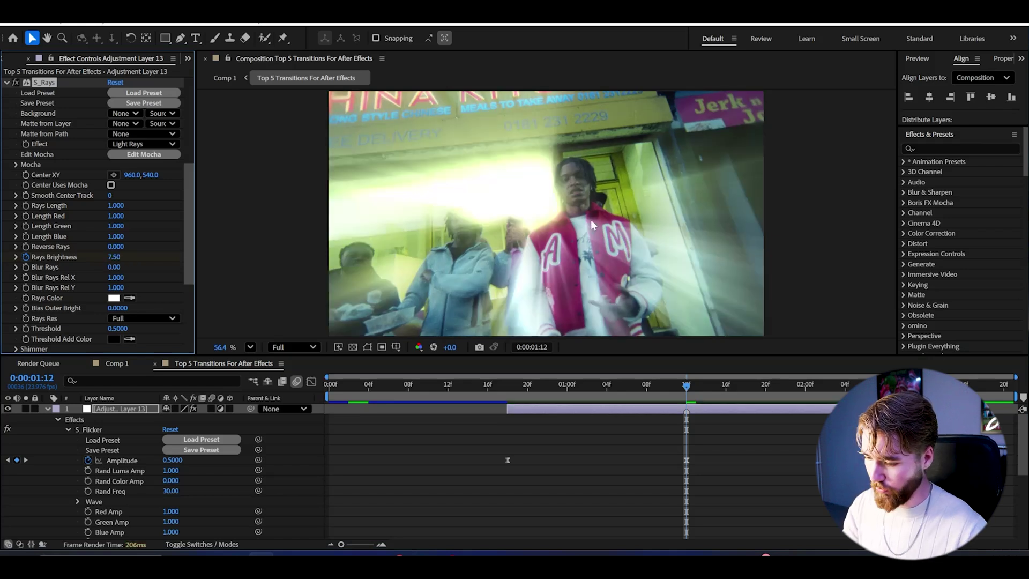
Step: Keyframe the S_Rays Rays Brightness at 0 at 0:00:02:06 and at 0:00:00:18
{"action": "left_click_drag", "start_coordinate": [736, 391], "coordinate": [865, 391]}
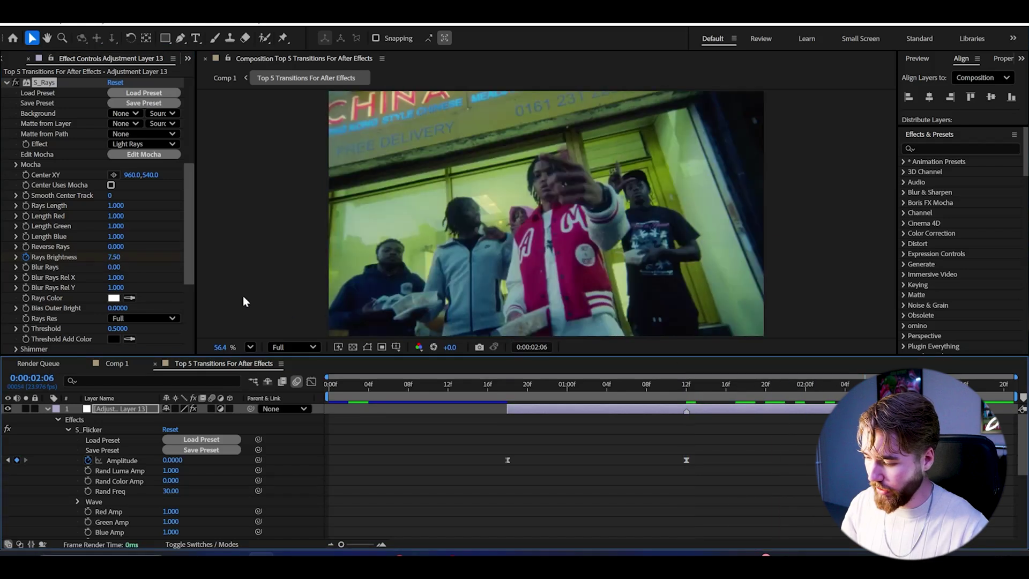
{"action": "left_click", "coordinate": [115, 257]}
{"action": "type", "text": "0"}
{"action": "key", "text": "Return"}
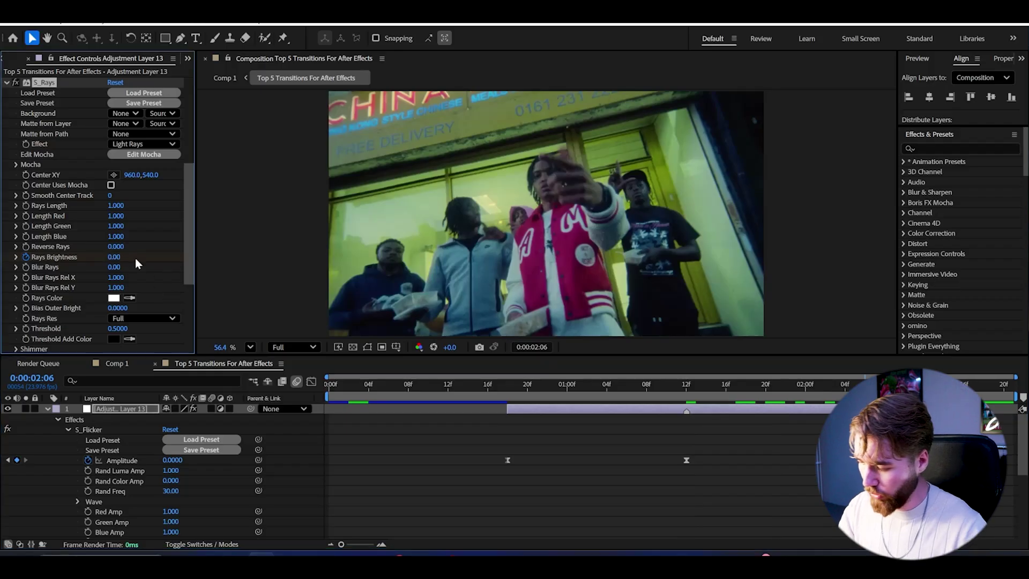
{"action": "left_click_drag", "start_coordinate": [516, 398], "coordinate": [508, 398]}
{"action": "left_click", "coordinate": [115, 257]}
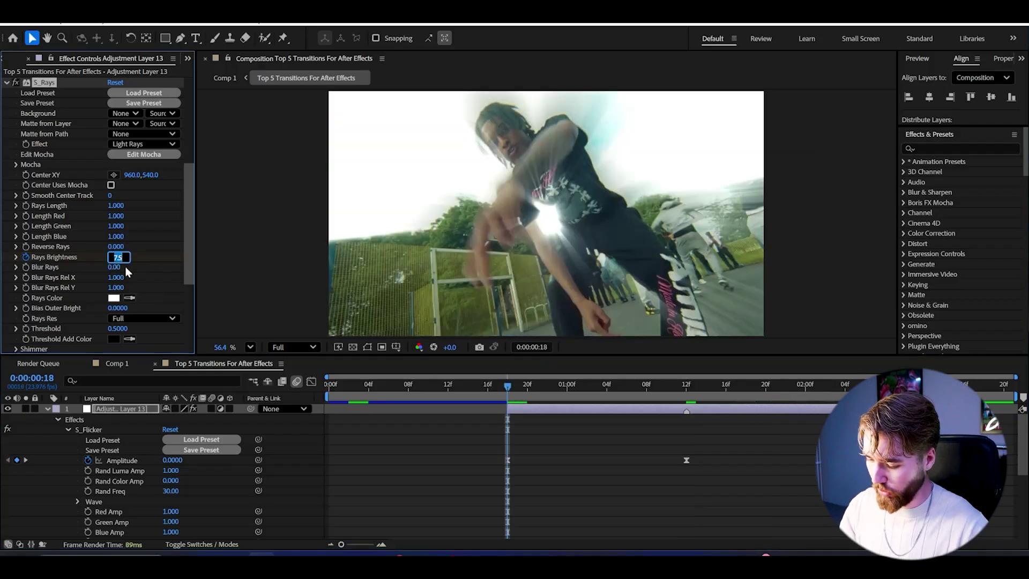
{"action": "type", "text": "0"}
{"action": "key", "text": "Return"}
Step: Easy-ease the Rays Brightness keyframes and shape their value graph into a sharp peak at 0:00:01:12
{"action": "left_click", "coordinate": [68, 429]}
{"action": "left_click", "coordinate": [68, 439]}
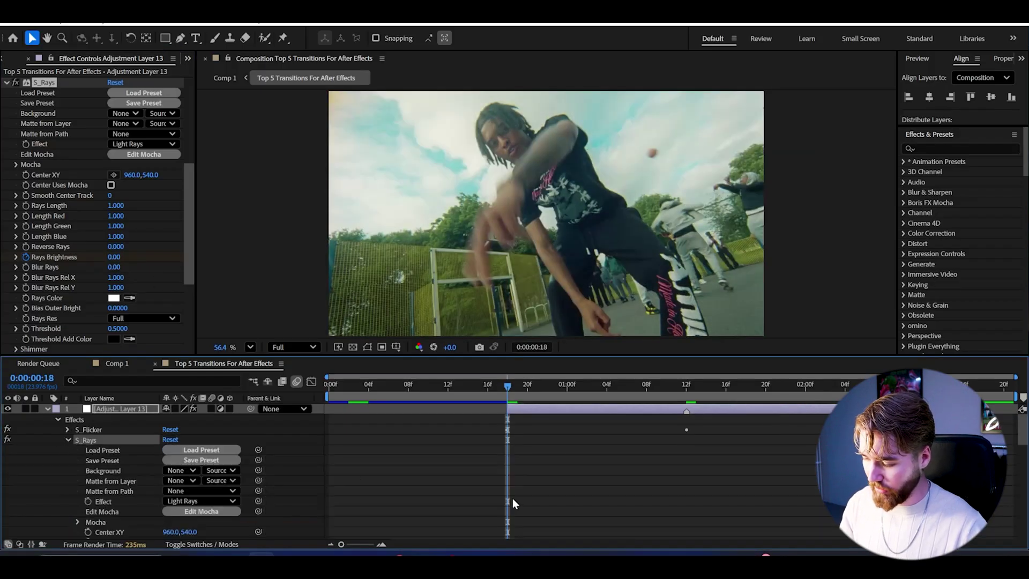
{"action": "scroll", "coordinate": [516, 500], "scroll_direction": "down", "scroll_amount": 6}
{"action": "left_click_drag", "start_coordinate": [819, 450], "coordinate": [505, 459]}
{"action": "right_click", "coordinate": [505, 459]}
{"action": "key", "text": "F9"}
{"action": "left_click", "coordinate": [517, 462]}
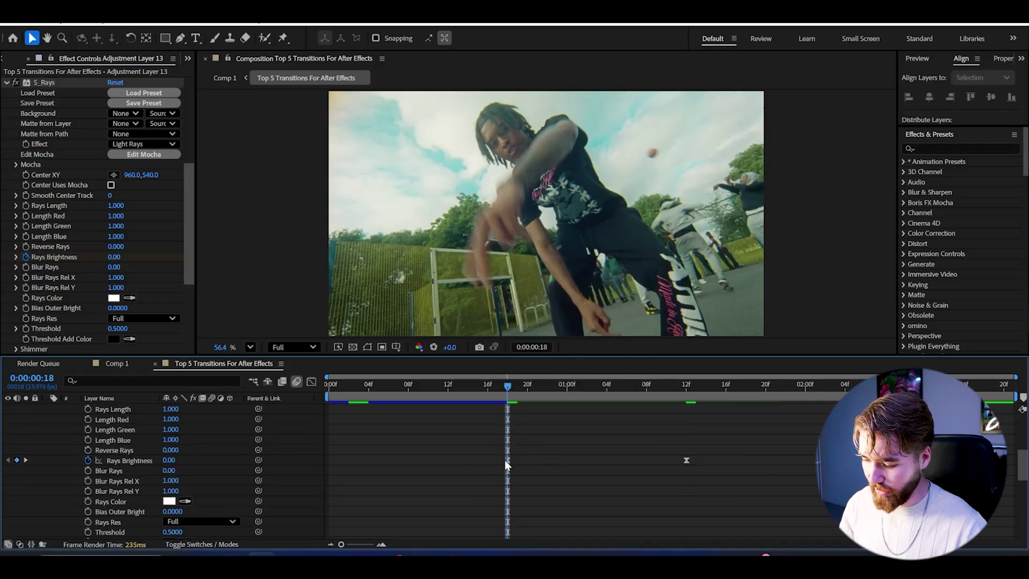
{"action": "left_click", "coordinate": [311, 382]}
{"action": "left_click_drag", "start_coordinate": [567, 512], "coordinate": [727, 512]}
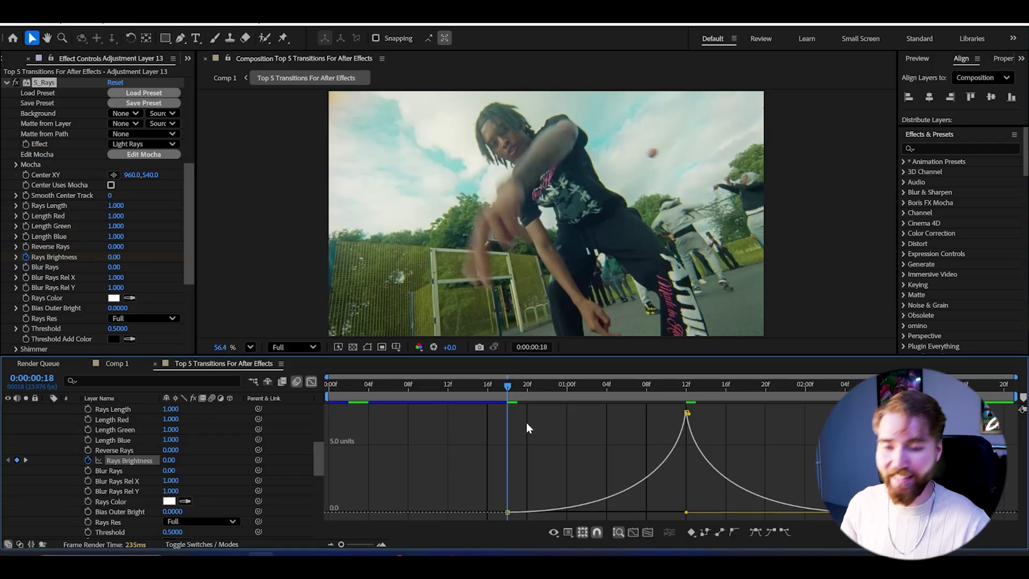
Step: Apply Deep Glow 2 to the adjustment layer with its Glow Mode set to Lens Iris
{"action": "key", "text": "shift+F3"}
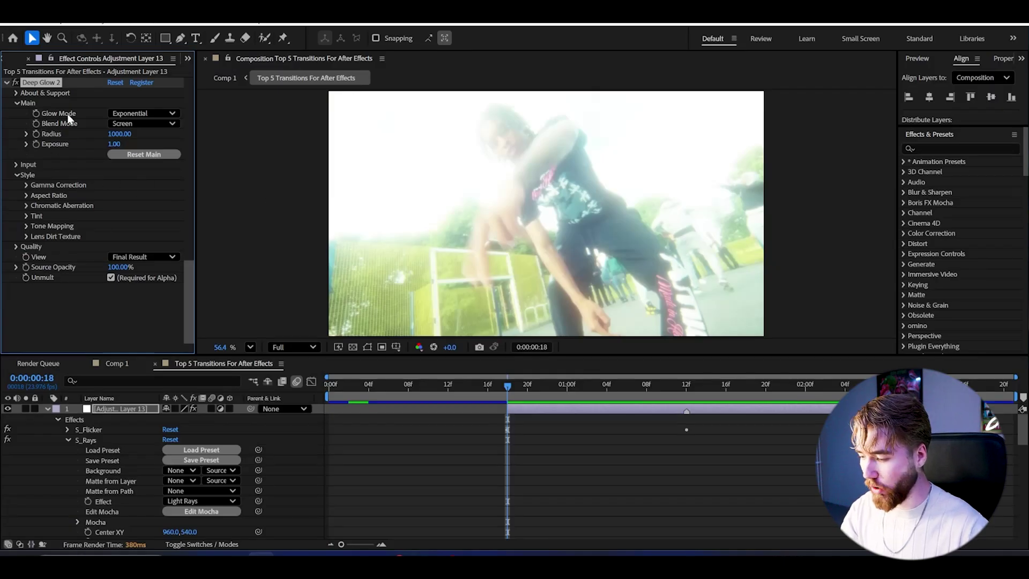
{"action": "left_click", "coordinate": [129, 114]}
{"action": "left_click", "coordinate": [149, 139]}
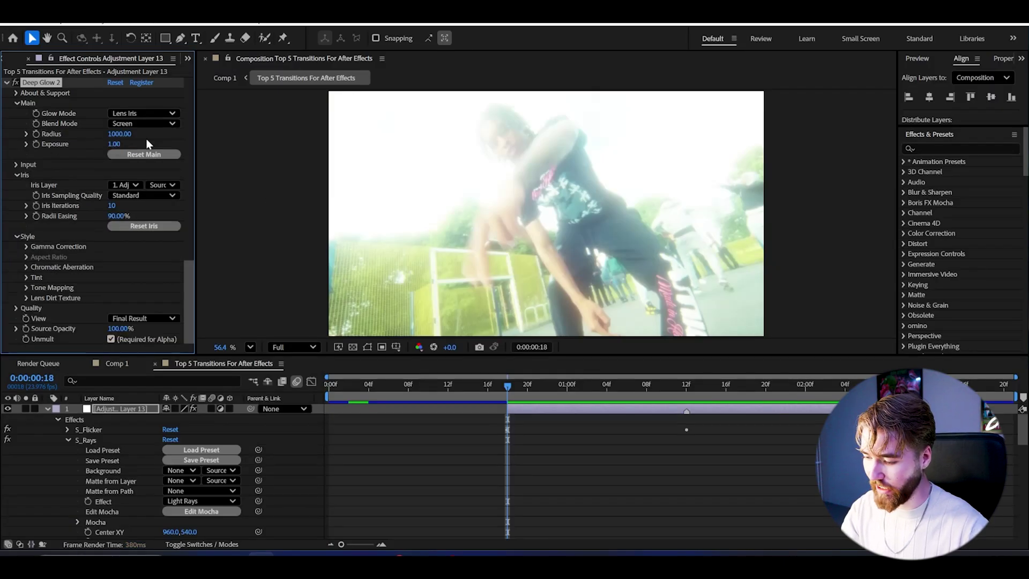
Step: Keyframe the Deep Glow 2 Exposure at 1 at 0:00:01:12 and at 0 at 0:00:00:18
{"action": "left_click_drag", "start_coordinate": [578, 385], "coordinate": [686, 386]}
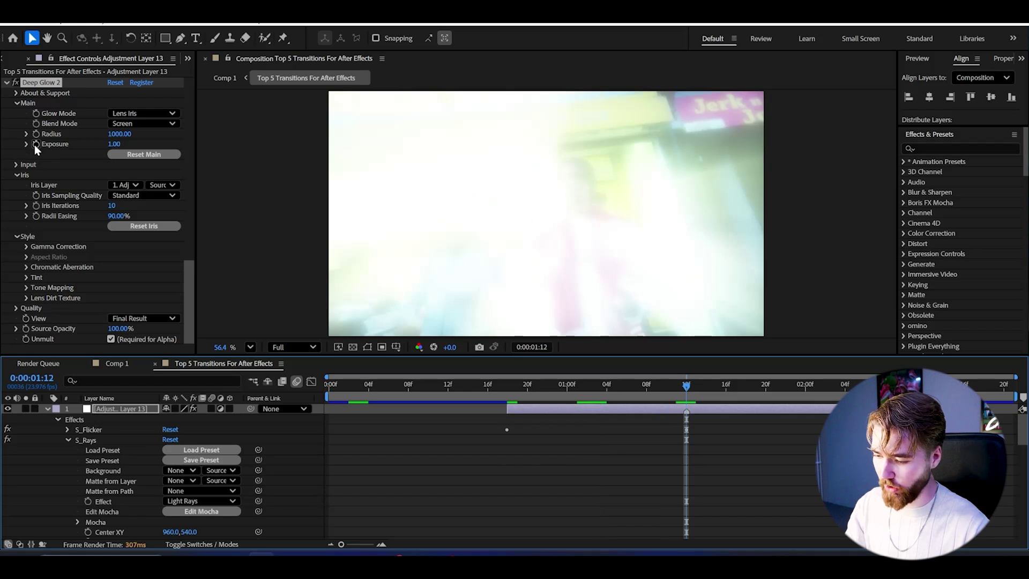
{"action": "left_click", "coordinate": [35, 145]}
{"action": "key", "text": "j"}
{"action": "left_click", "coordinate": [116, 144]}
{"action": "key", "text": "Return"}
{"action": "key", "text": "space"}
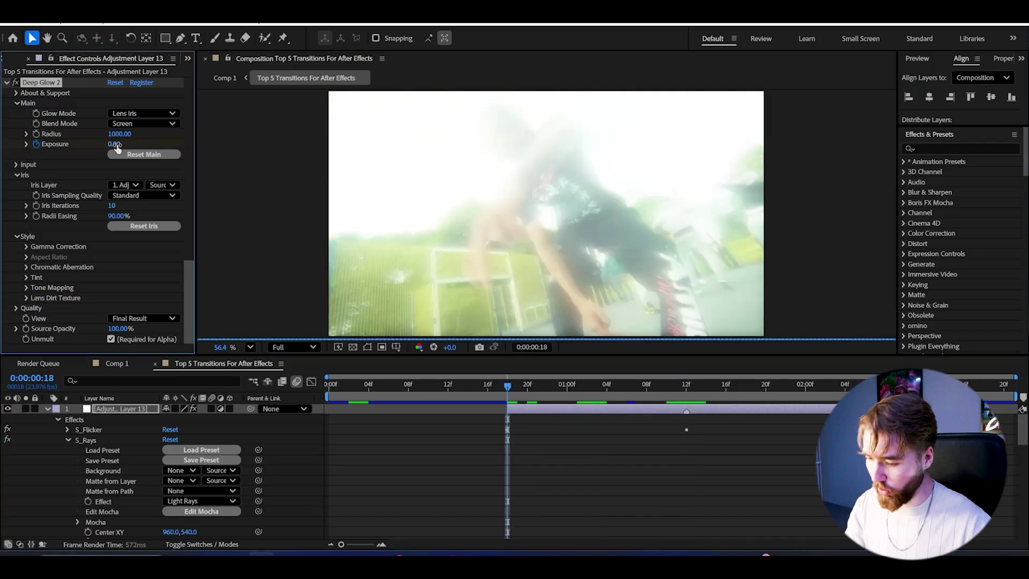
{"action": "left_click", "coordinate": [124, 145]}
{"action": "type", "text": "1"}
{"action": "key", "text": "Return"}
{"action": "key", "text": "j"}
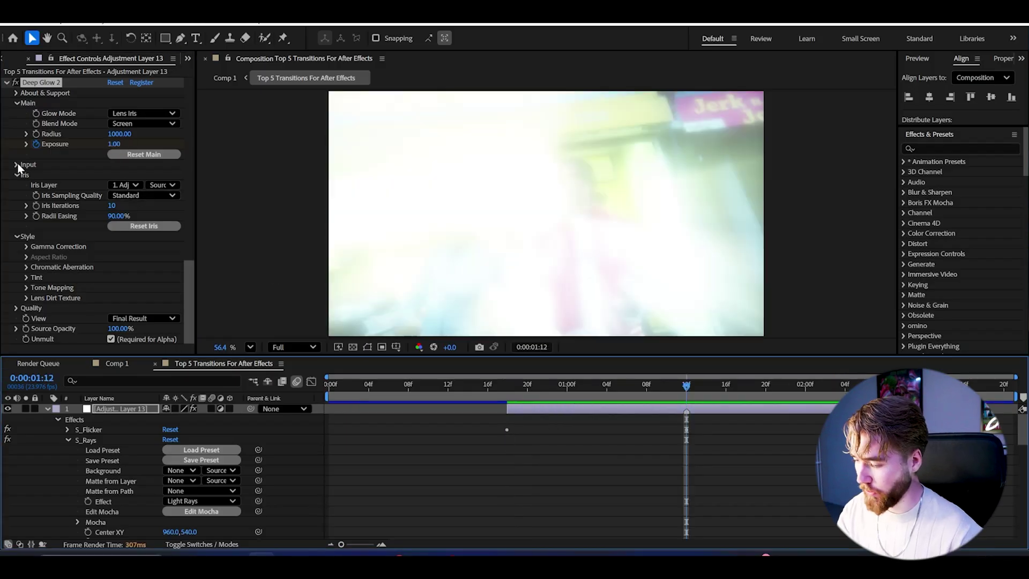
Step: Set the Deep Glow 2 input Threshold to 90% and Threshold Smooth to 25%
{"action": "left_click", "coordinate": [15, 165]}
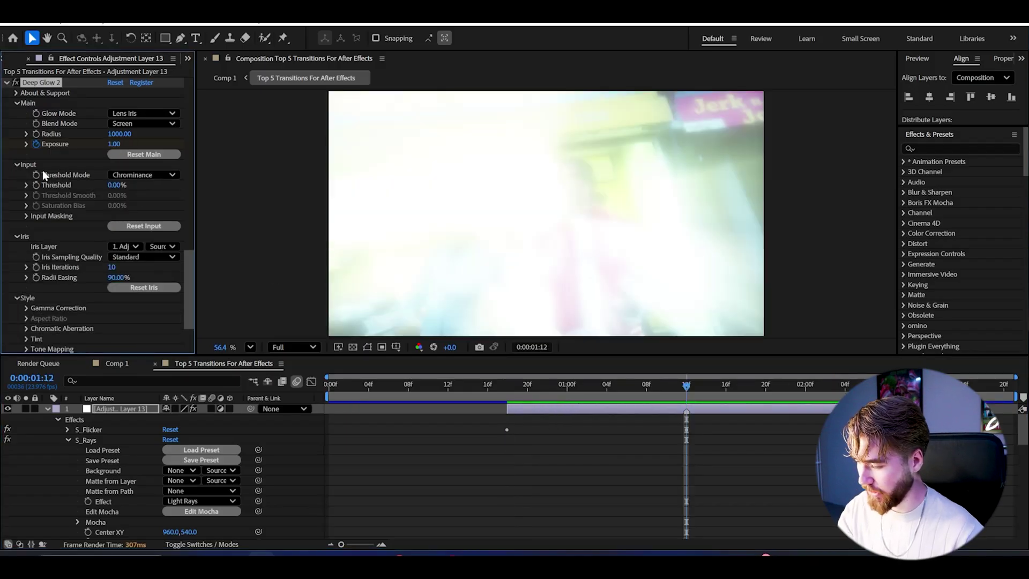
{"action": "left_click", "coordinate": [112, 185]}
{"action": "type", "text": "90"}
{"action": "key", "text": "Return"}
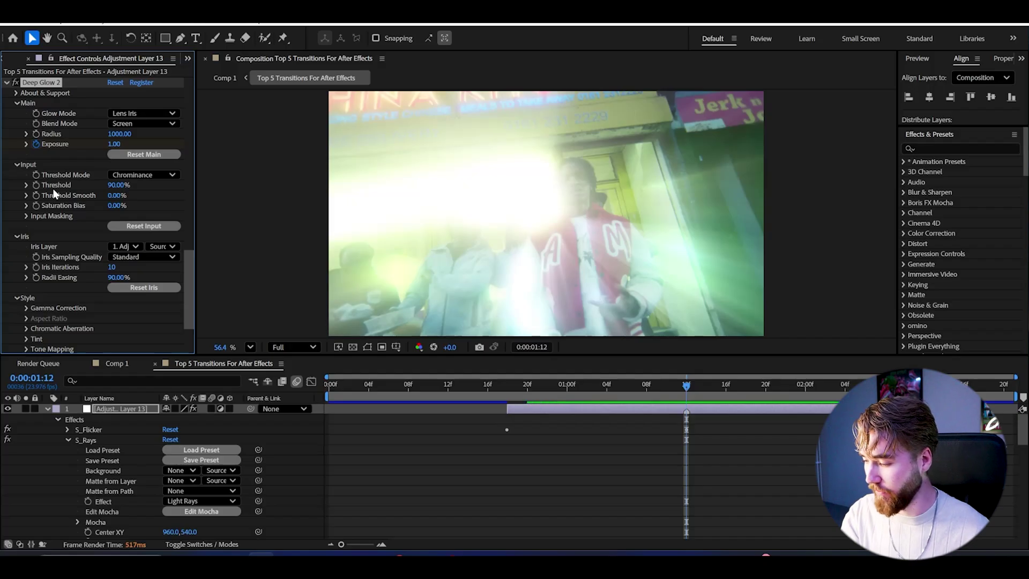
{"action": "left_click", "coordinate": [115, 195]}
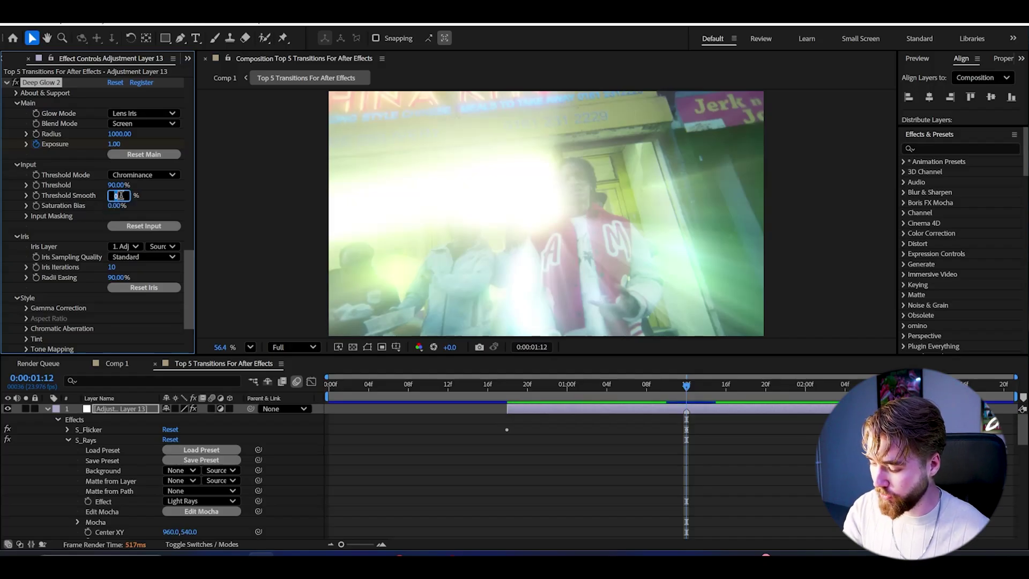
{"action": "type", "text": "25"}
{"action": "key", "text": "Return"}
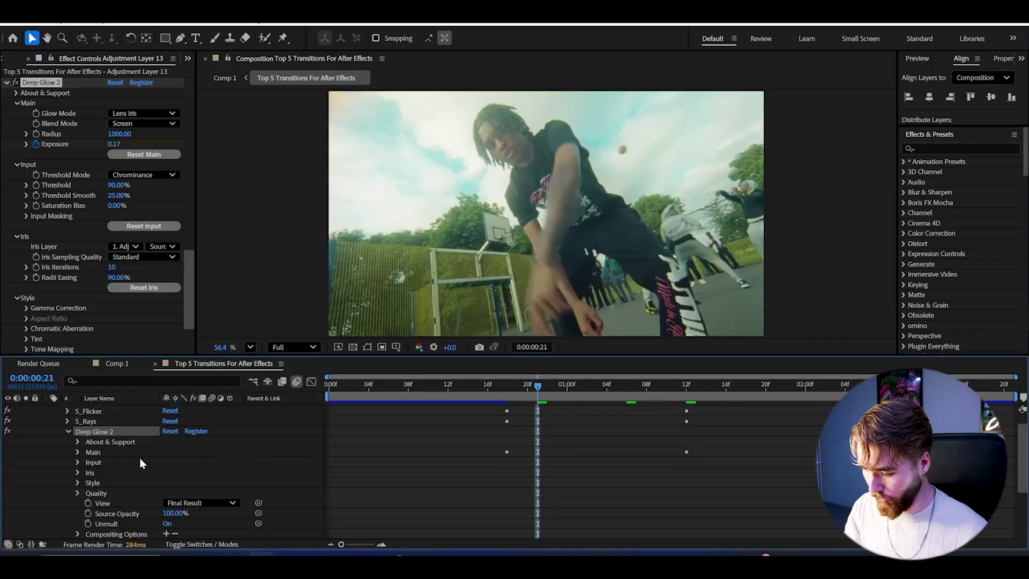
Step: Easy-ease the Deep Glow 2 Exposure keyframes and shape their value graph into a sharp peak at the cut
{"action": "left_click", "coordinate": [78, 452]}
{"action": "left_click_drag", "start_coordinate": [482, 485], "coordinate": [820, 500]}
{"action": "right_click", "coordinate": [684, 496]}
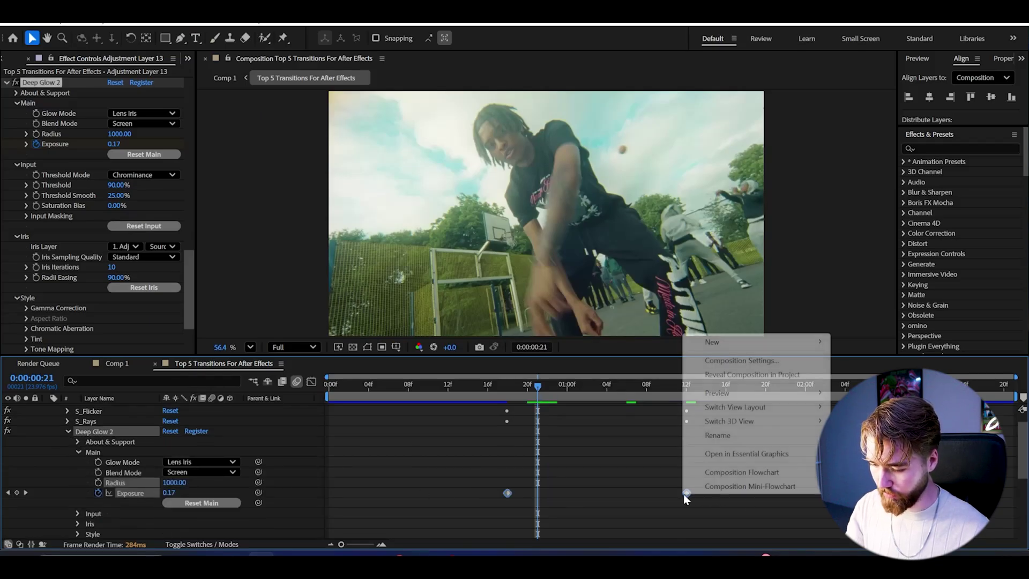
{"action": "right_click", "coordinate": [507, 492]}
{"action": "mouse_move", "coordinate": [536, 483]}
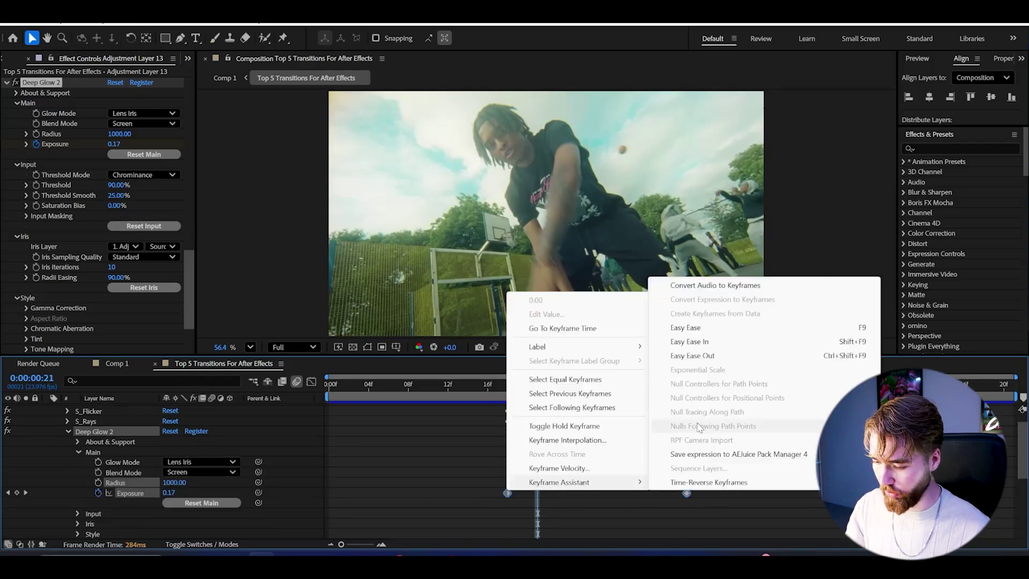
{"action": "left_click", "coordinate": [703, 326]}
{"action": "left_click", "coordinate": [507, 492]}
{"action": "key", "text": "shift+F3"}
{"action": "left_click_drag", "start_coordinate": [567, 512], "coordinate": [686, 512]}
{"action": "left_click_drag", "start_coordinate": [627, 413], "coordinate": [527, 381]}
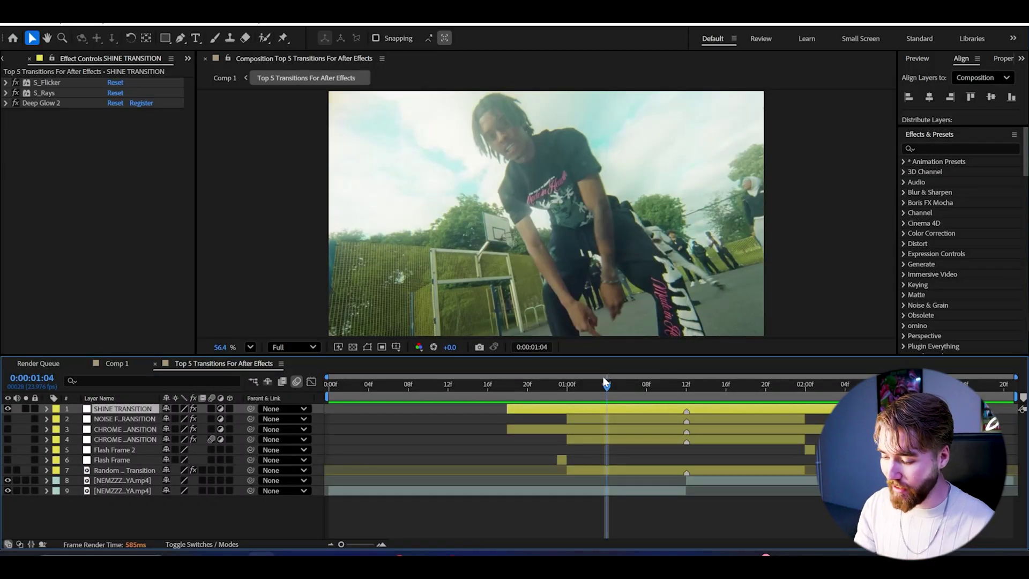
Step: Save the SHINE TRANSITION layer's S_Flicker, S_Rays and Deep Glow 2 effects as animation preset SHINE TRANSITION in the ESSENTIAL TRANSITIONS folder
{"action": "left_click_drag", "start_coordinate": [517, 384], "coordinate": [508, 385]}
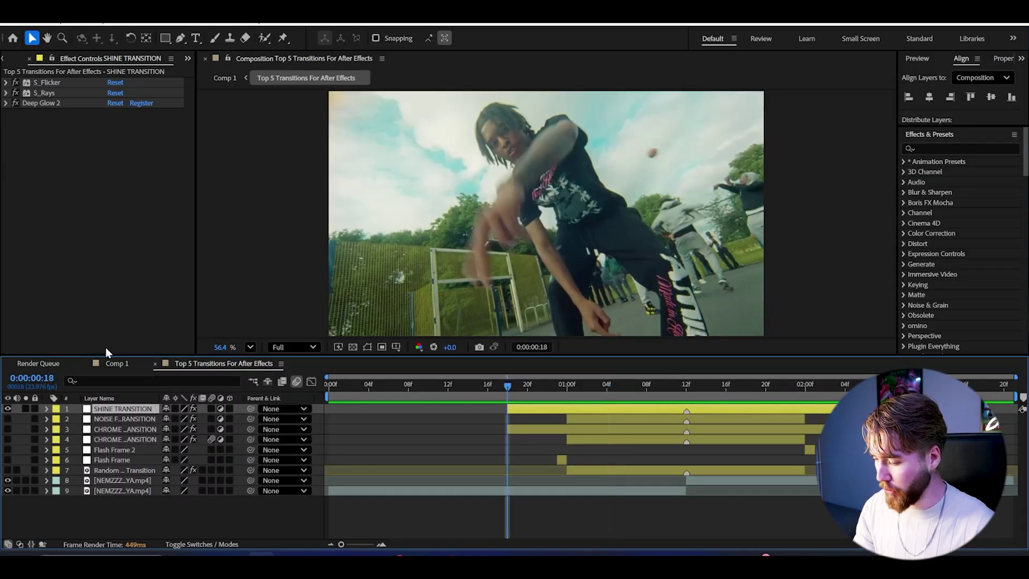
{"action": "left_click", "coordinate": [46, 104]}
{"action": "left_click", "coordinate": [45, 82], "text": "shift"}
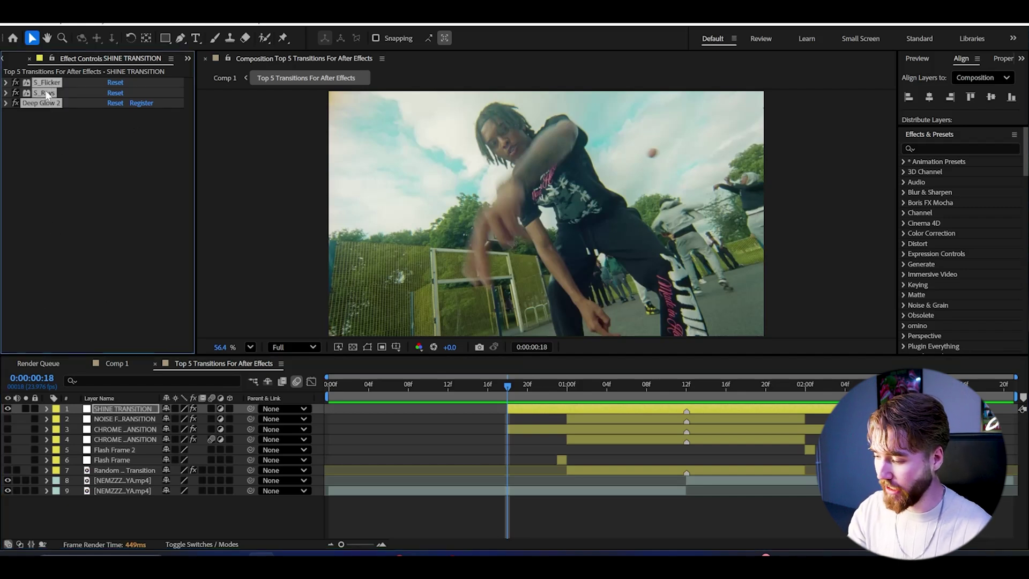
{"action": "left_click", "coordinate": [159, 25]}
{"action": "left_click", "coordinate": [168, 34]}
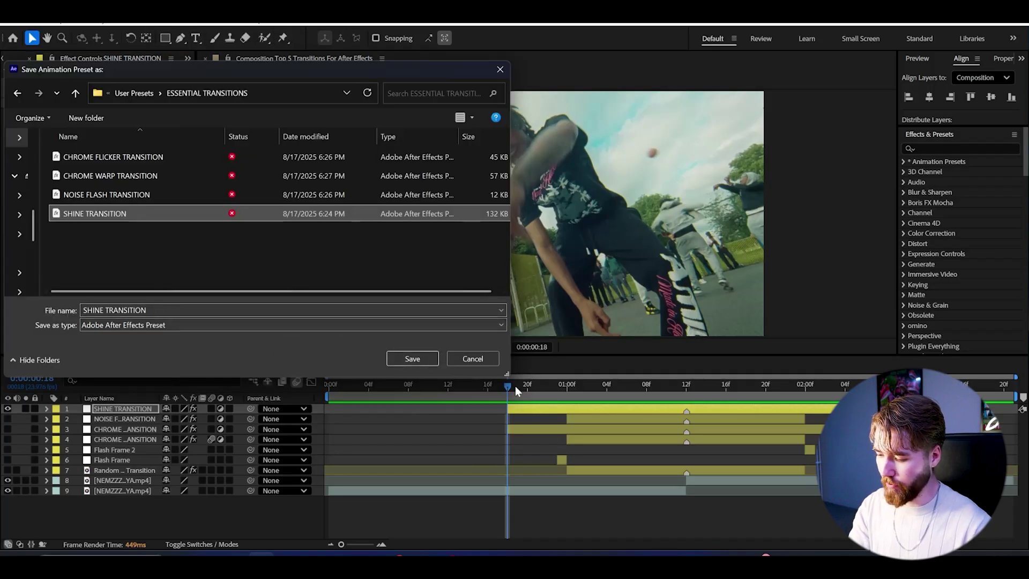
{"action": "left_click", "coordinate": [419, 363]}
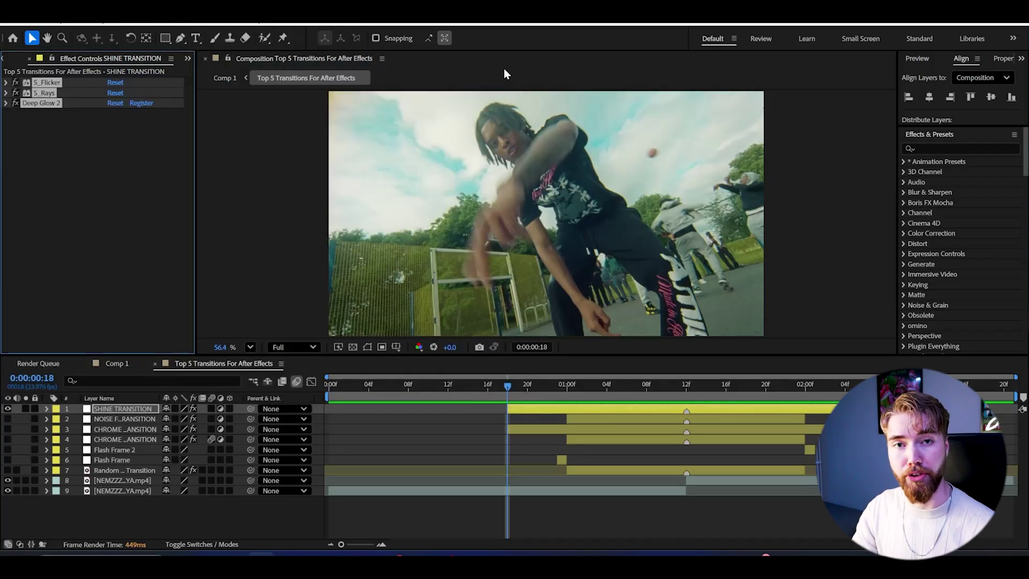